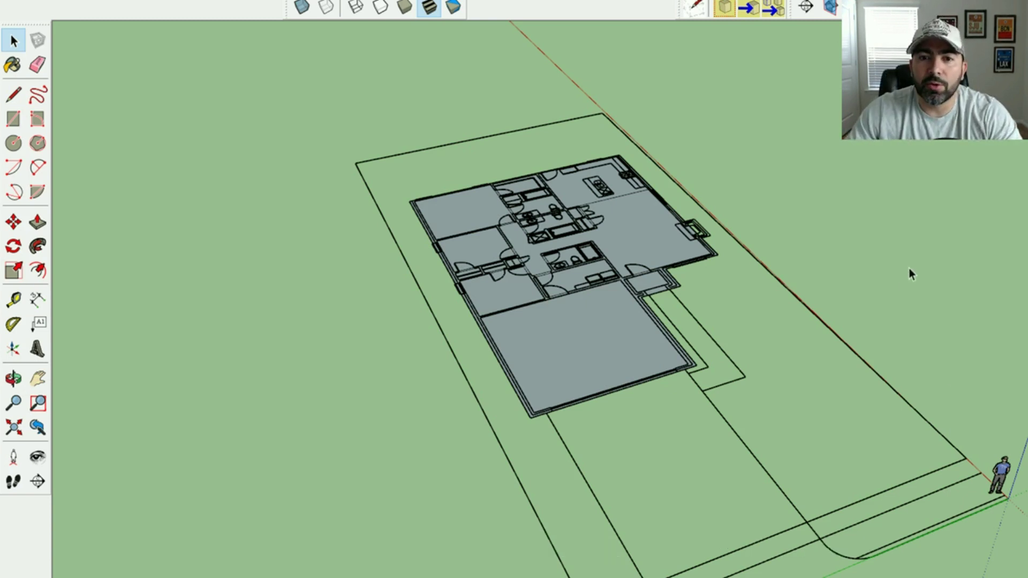
Step: Show the Instant_RoofNui toolbar beside the house floor plan on the green lot
left_click(918, 255)
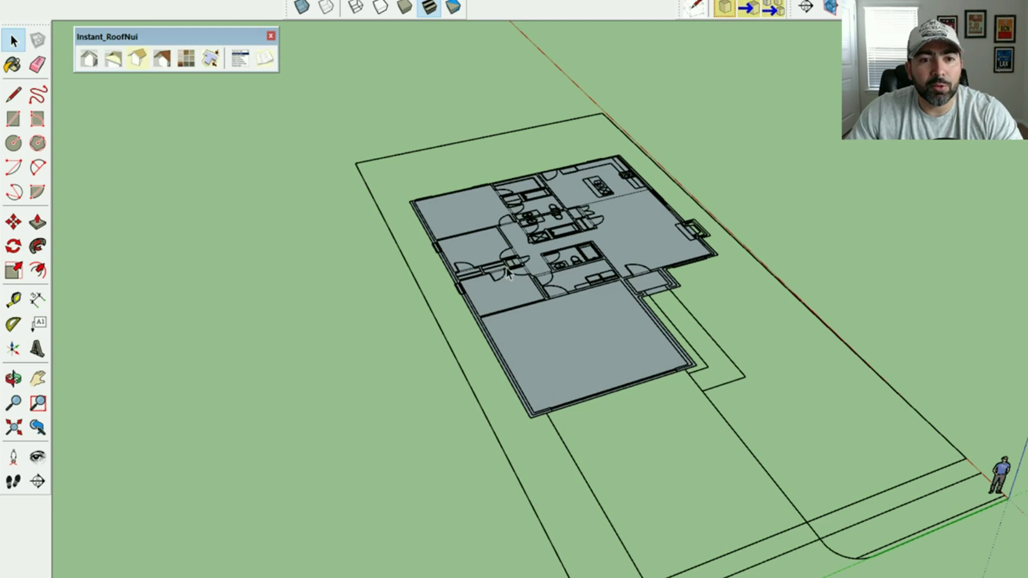
Step: Enter the floor plan group and try a Push/Pull on the walls, then undo it
left_click(462, 217)
scroll(461, 215, "up", 4)
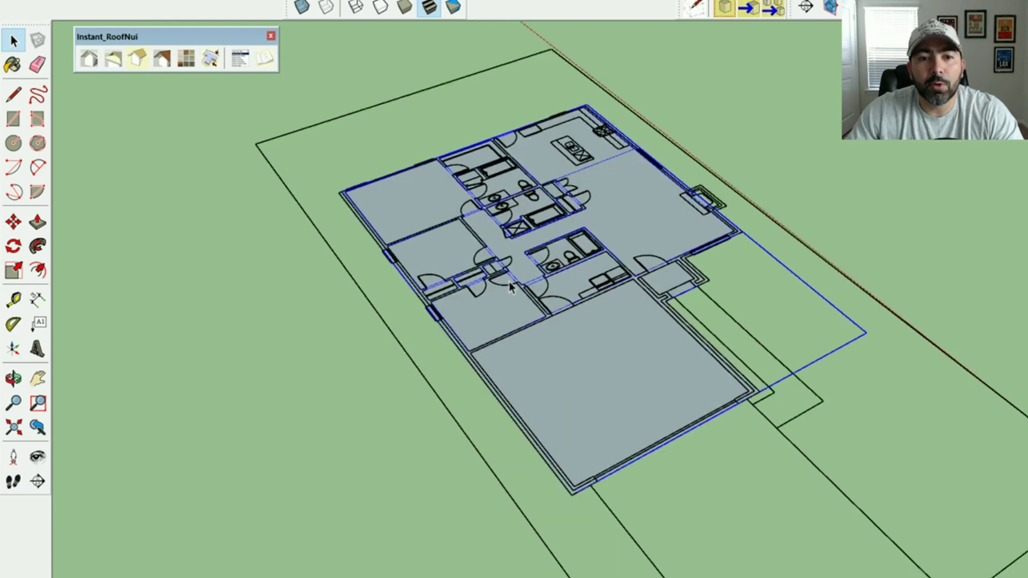
double_click(448, 362)
key("p")
scroll(413, 345, "up", 2)
left_click(445, 354)
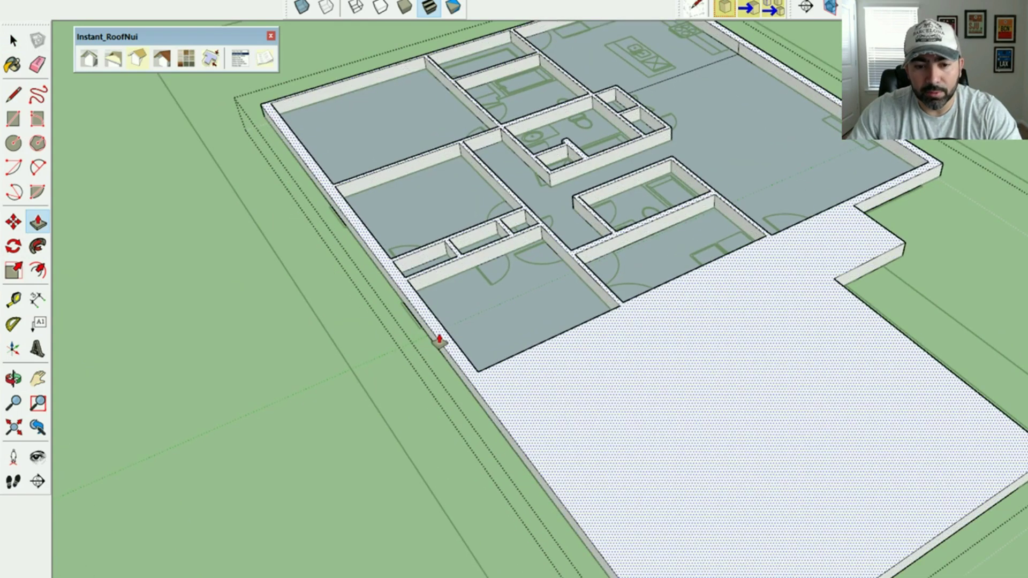
key("ctrl+z")
Step: Draw a rectangle across the garage floor
left_click(13, 119)
left_click(484, 388)
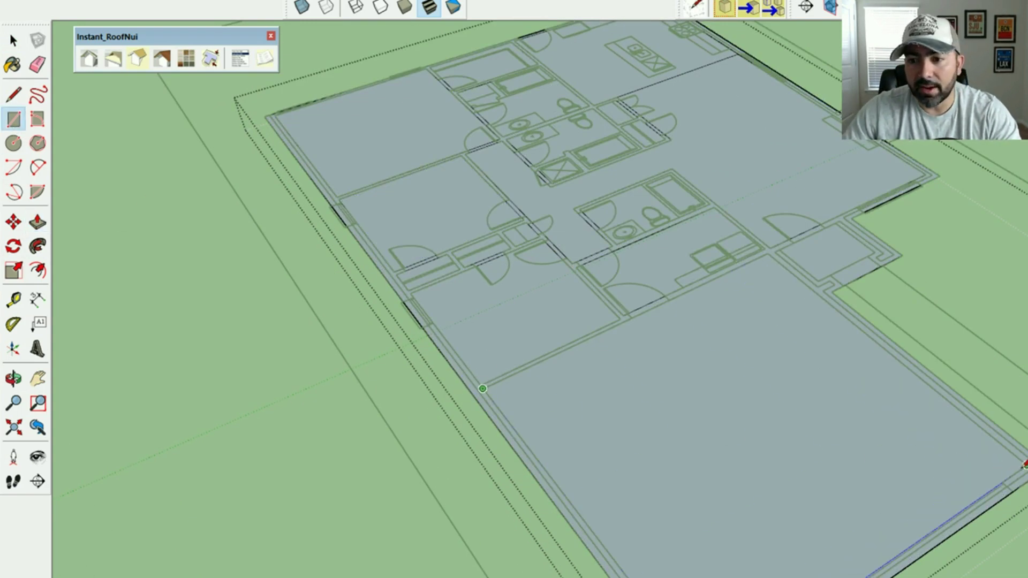
left_click(1027, 465)
Step: Push/Pull the wall outlines to full height, orbit out, and move the RoofNui panel aside
left_click(37, 222)
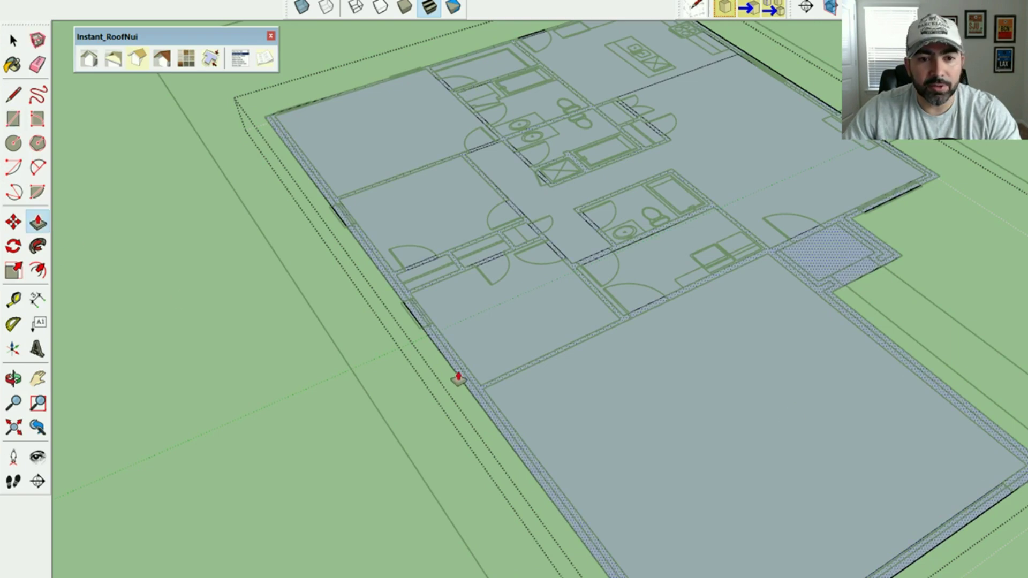
double_click(456, 357)
key("Return")
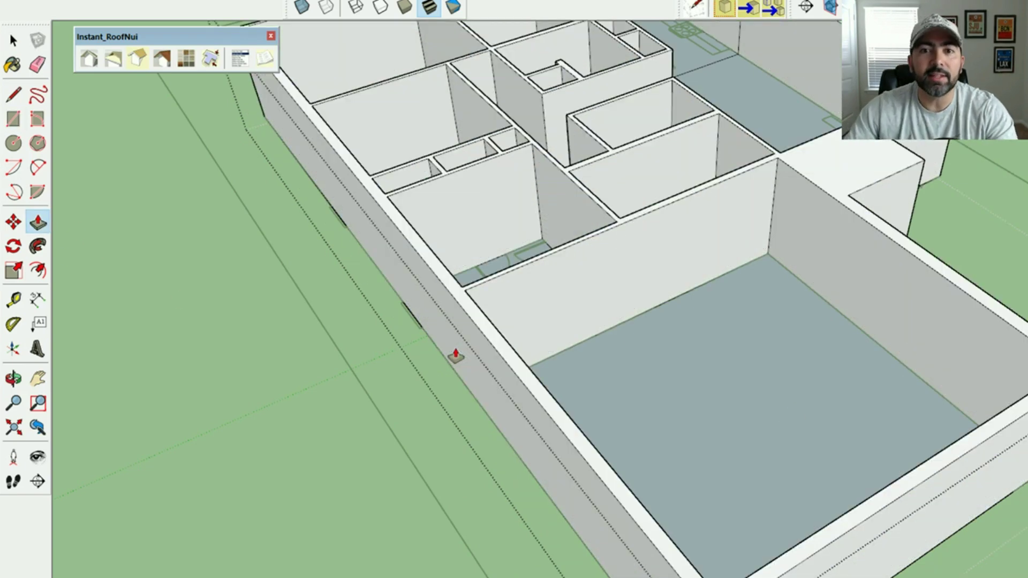
scroll(455, 356, "down", 3)
middle_click_drag(337, 303, 424, 402)
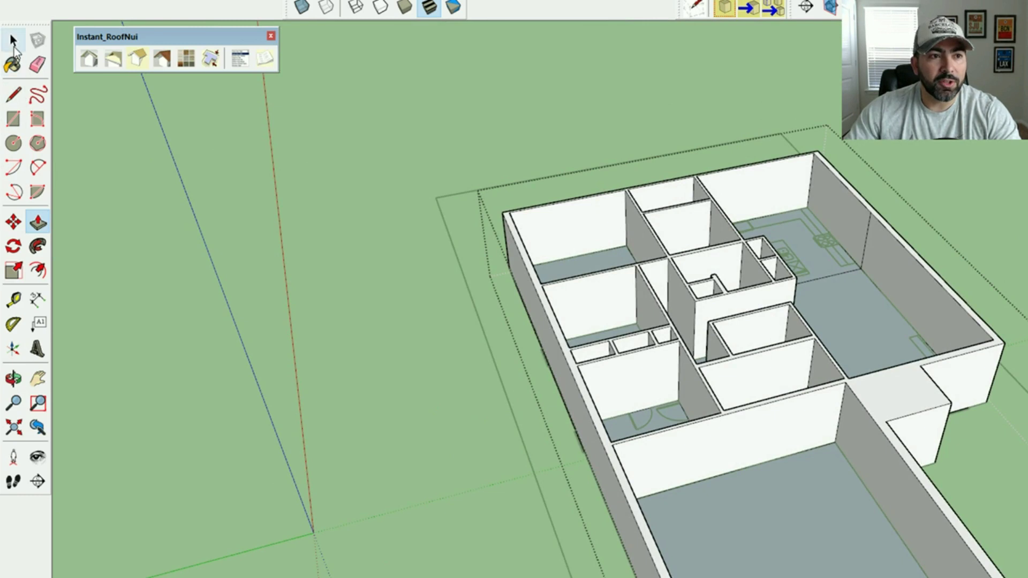
key("space")
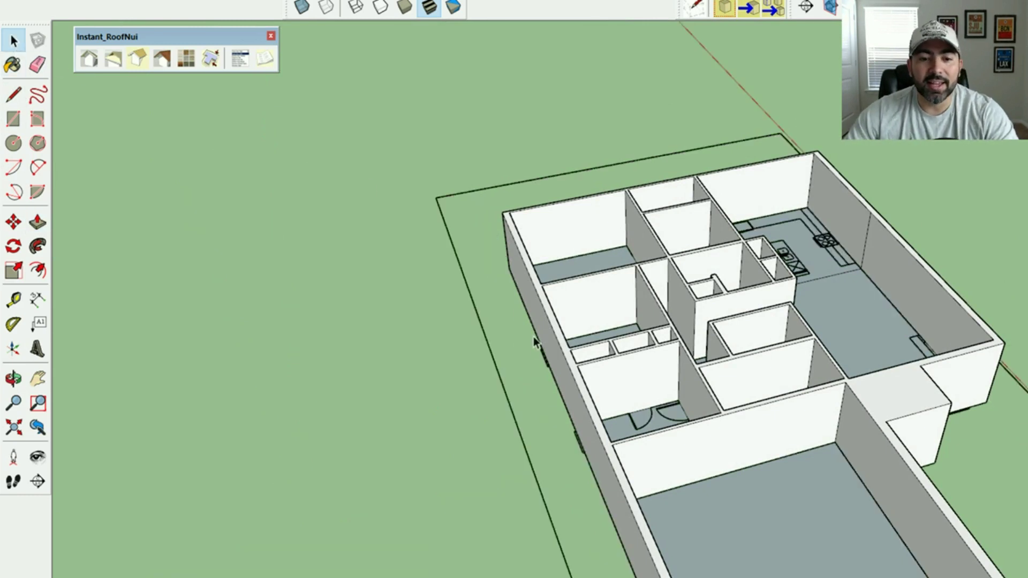
left_click_drag(143, 41, 162, 50)
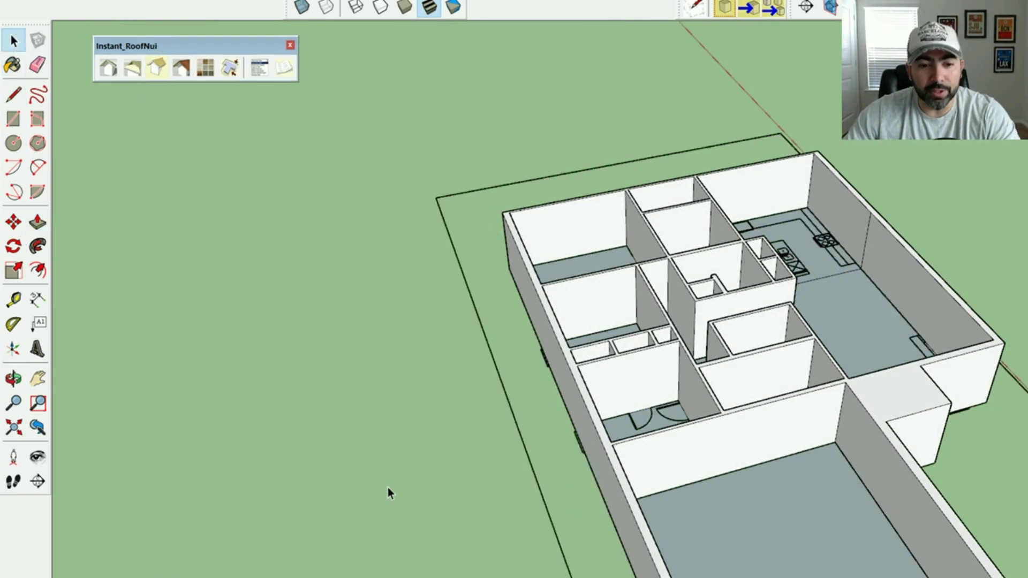
left_click(290, 45)
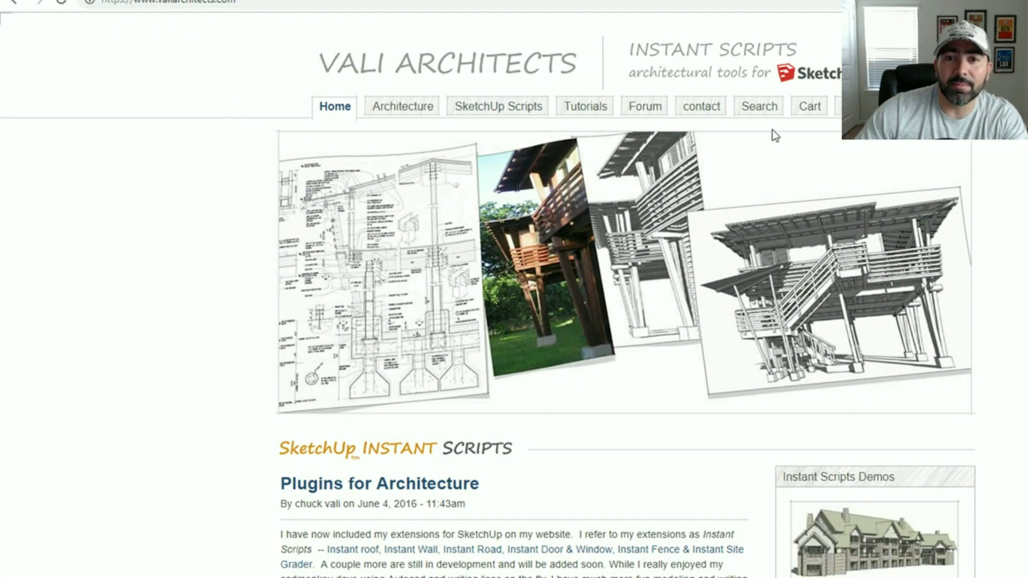
scroll(654, 200, "down", 1)
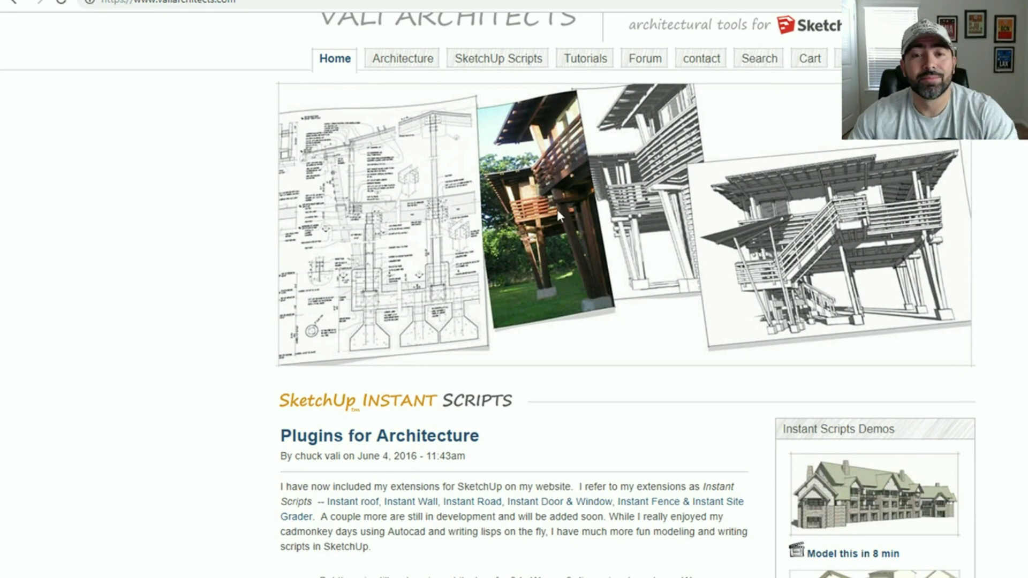
scroll(526, 207, "down", 7)
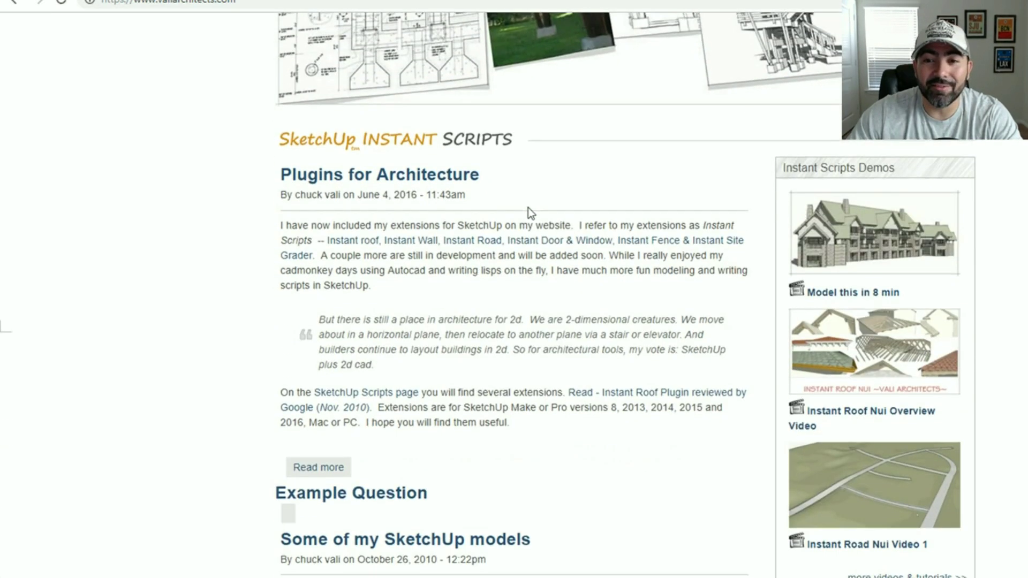
scroll(590, 335, "down", 6)
scroll(593, 337, "up", 7)
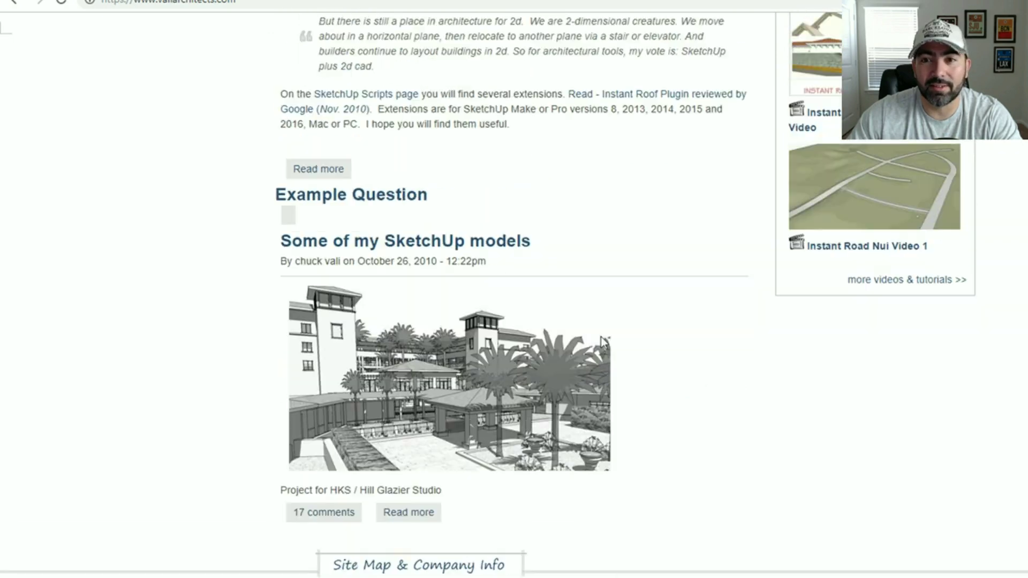
scroll(611, 340, "up", 8)
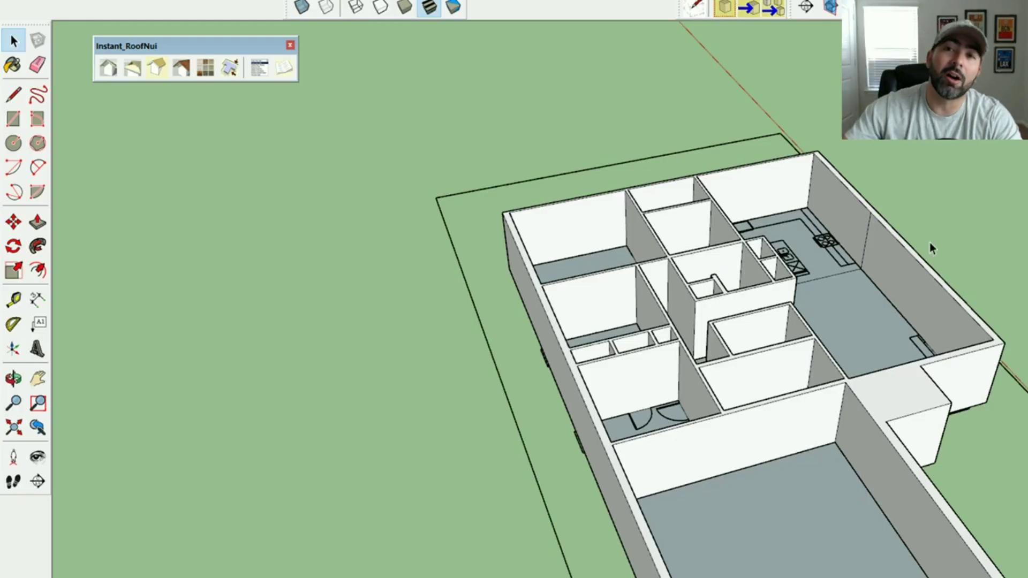
Step: Orbit and zoom around the walled house, ending on a view of its end
scroll(272, 229, "down", 1)
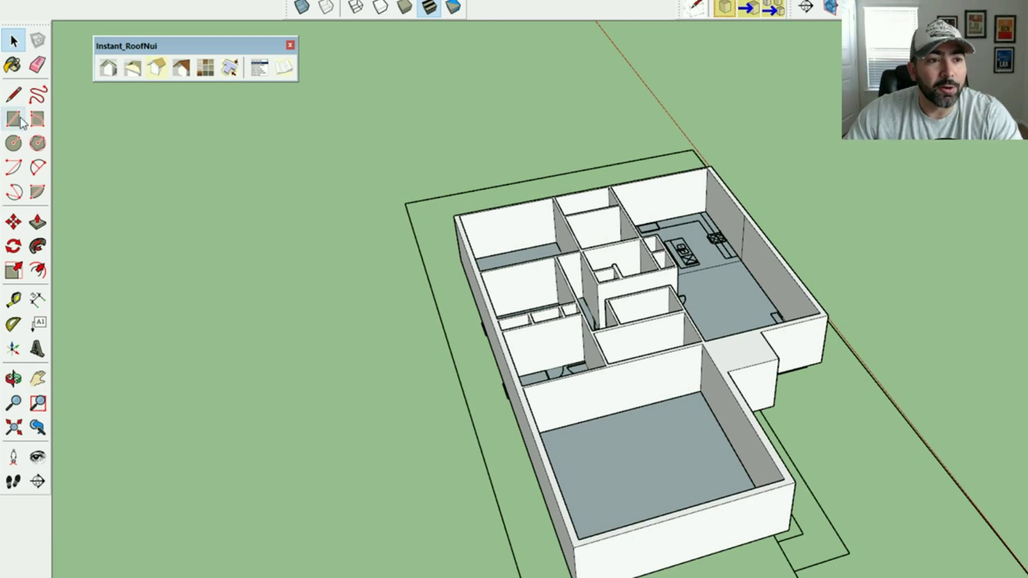
middle_click_drag(257, 230, 357, 242)
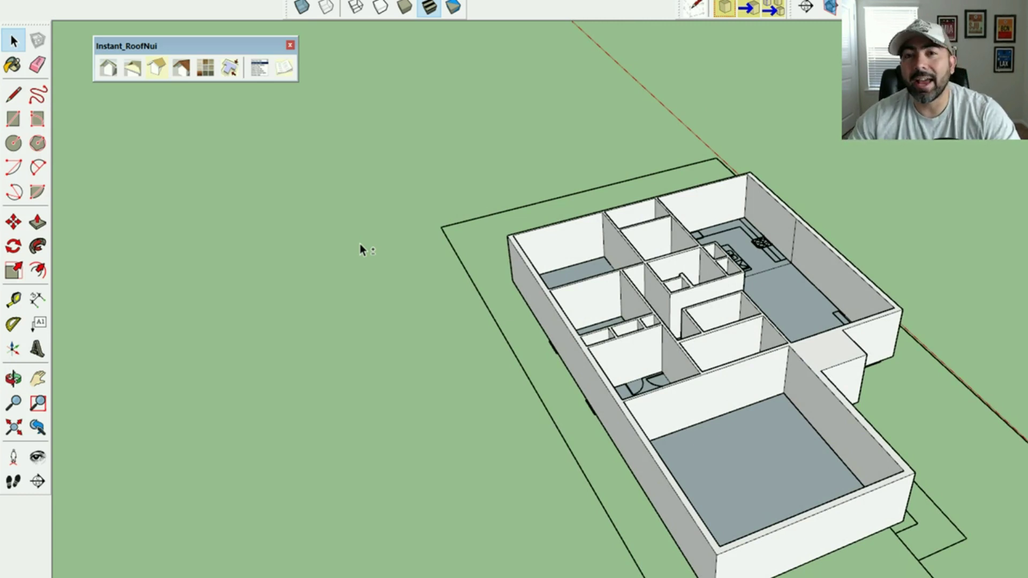
middle_click_drag(379, 236, 606, 257)
scroll(713, 301, "down", 2)
middle_click_drag(717, 307, 314, 243)
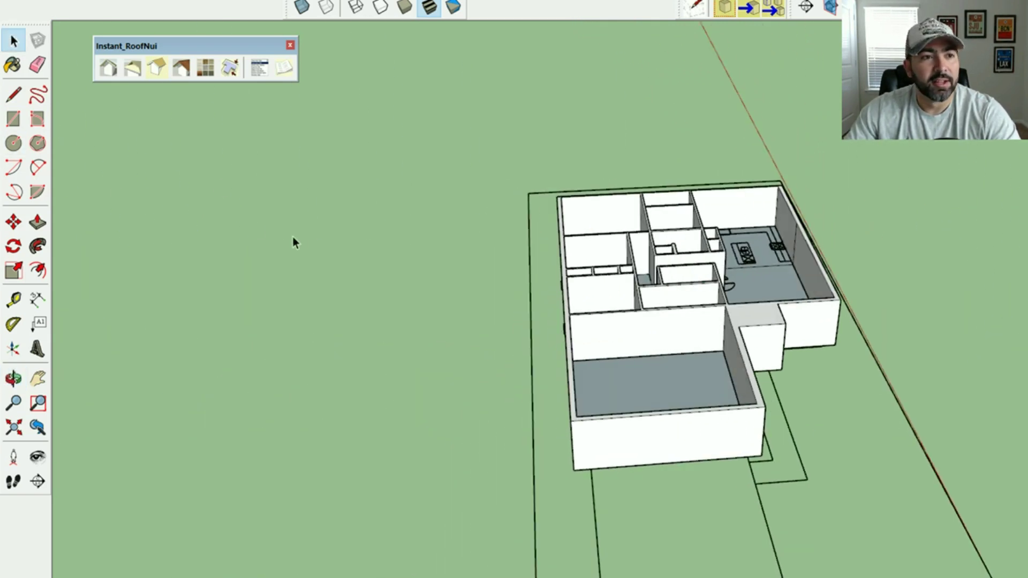
Step: Draw rectangles over the house top's left part and kitchen area
left_click(14, 118)
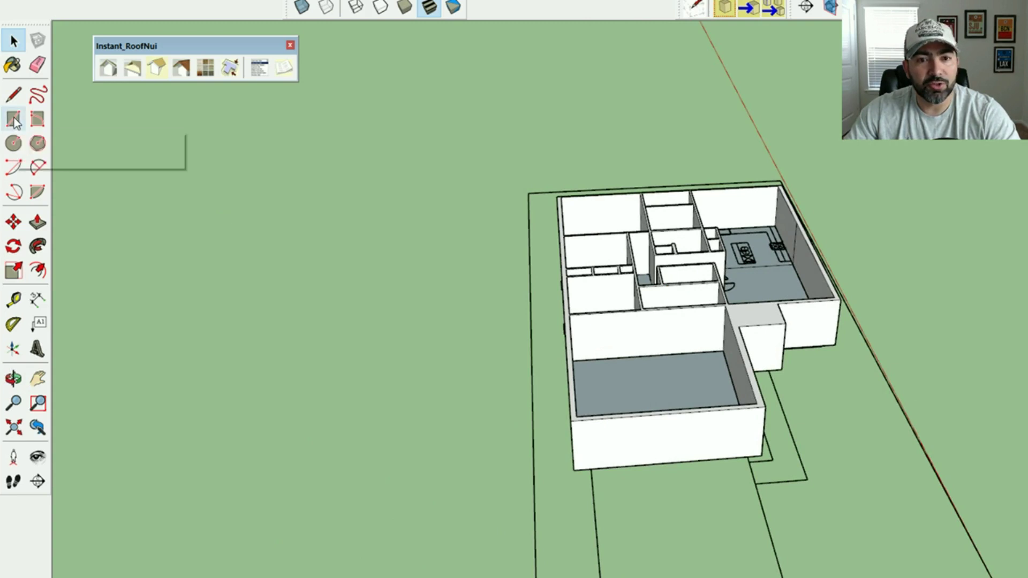
left_click(14, 41)
left_click(672, 420)
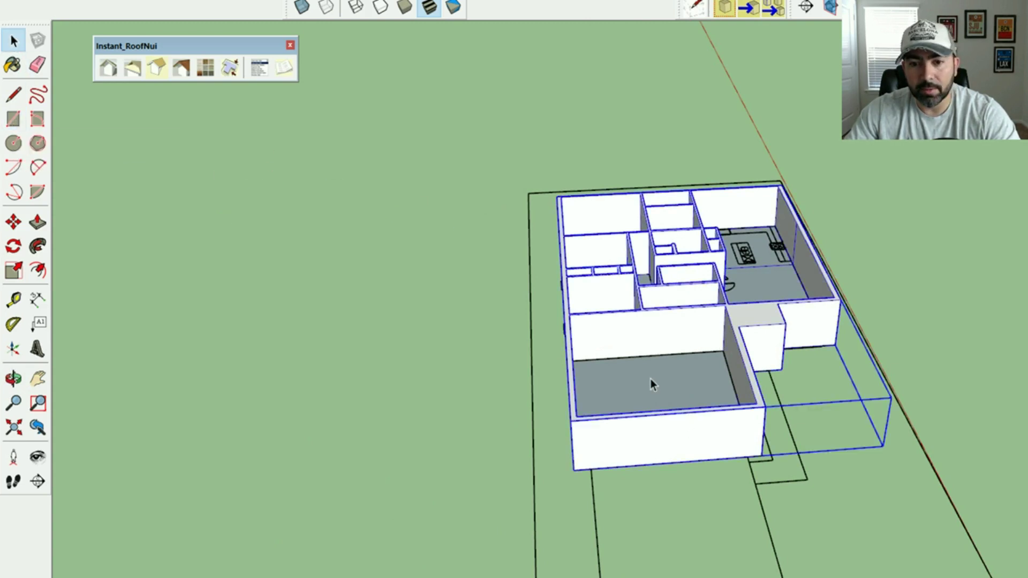
left_click(14, 118)
scroll(559, 248, "up", 2)
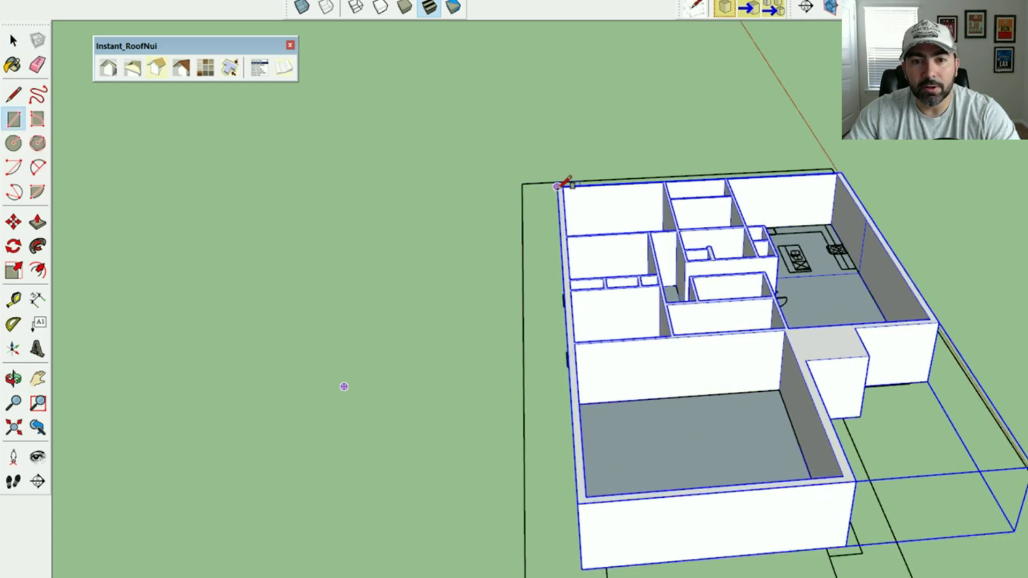
left_click(855, 481)
mouse_move(782, 450)
middle_mouse_down()
mouse_move(659, 498)
mouse_move(640, 522)
middle_mouse_up()
left_click(854, 415)
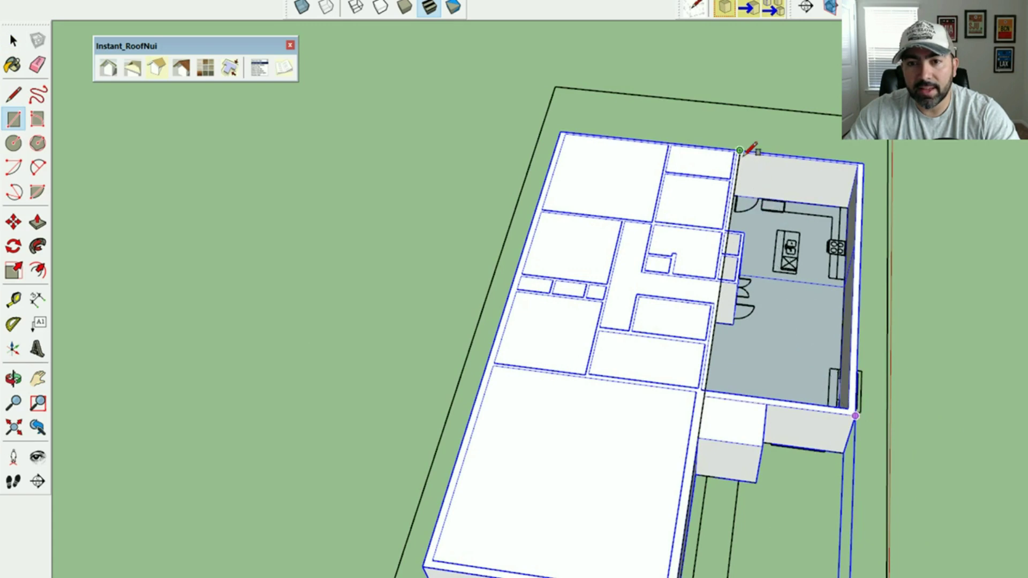
left_click(739, 152)
Step: Select all connected top faces, group them, and enter the group with the Eraser
left_click(13, 41)
middle_click_drag(544, 424, 541, 395, "shift")
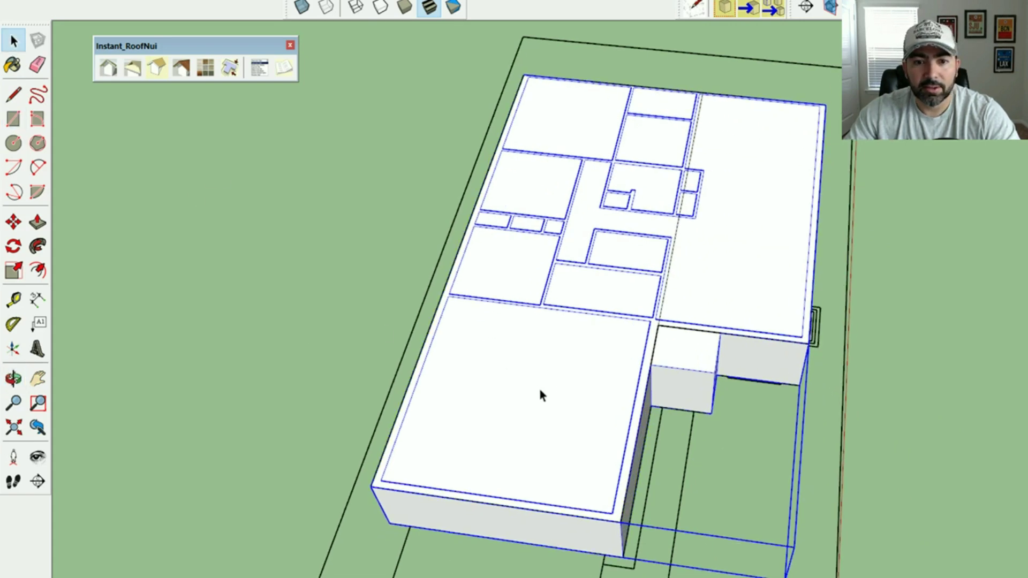
left_click(540, 395)
triple_click(540, 390)
right_click(539, 390)
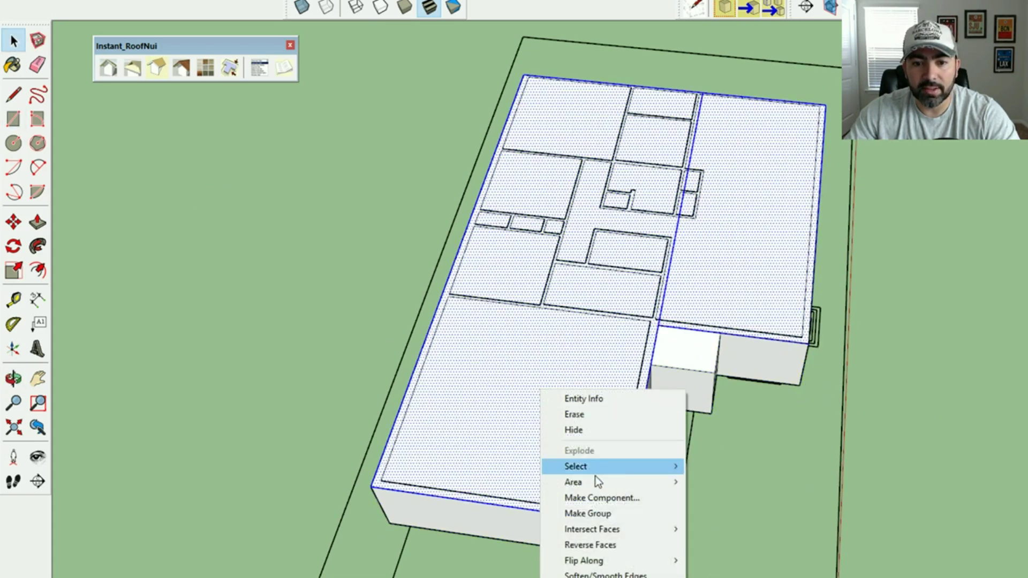
left_click(594, 513)
double_click(564, 423)
mouse_move(565, 423)
middle_mouse_down()
mouse_move(349, 367)
mouse_move(257, 300)
middle_mouse_up()
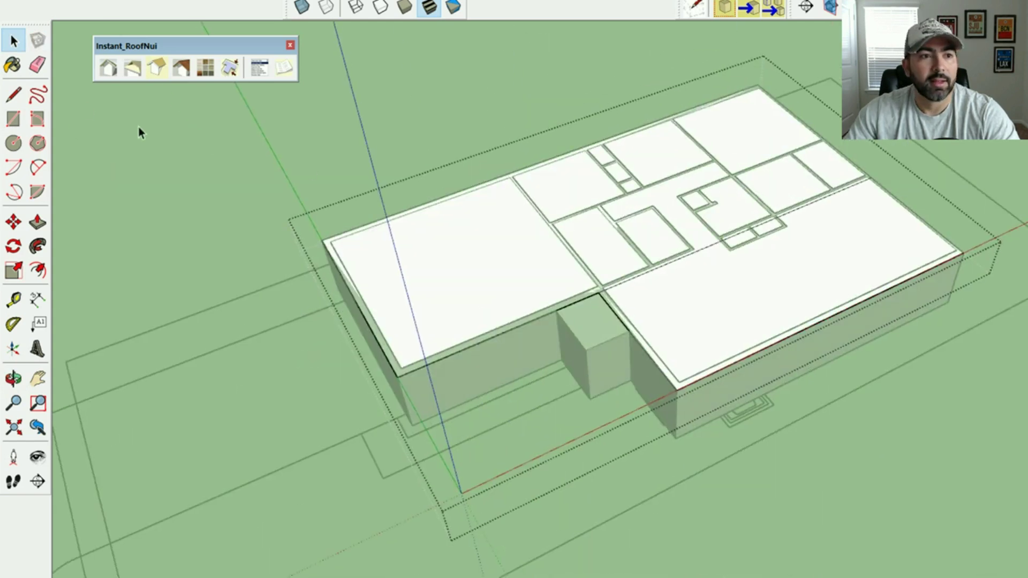
left_click(38, 64)
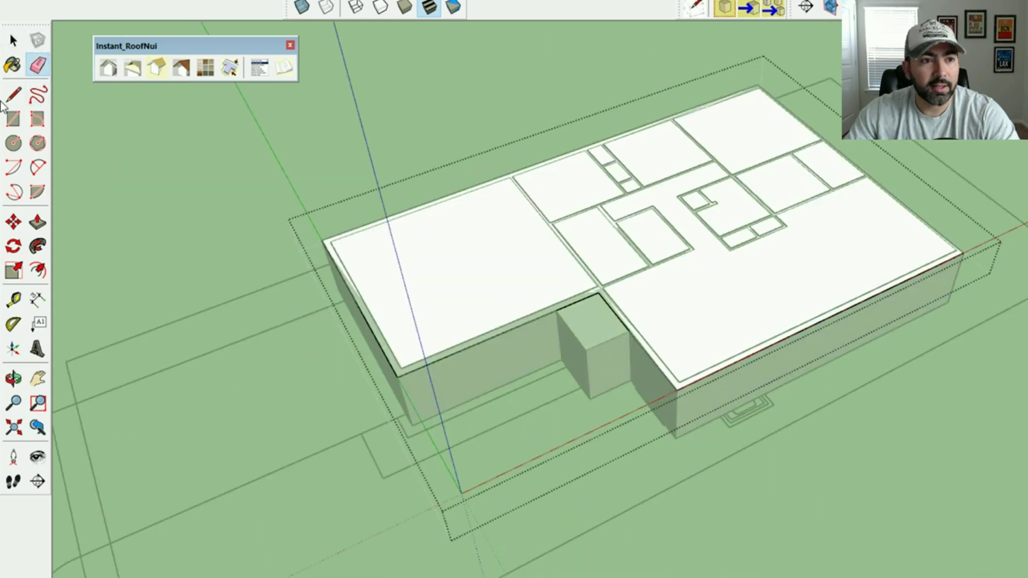
Step: Draw a rectangle across the small projecting box's top
left_click(14, 119)
scroll(569, 324, "up", 2)
left_click(556, 305)
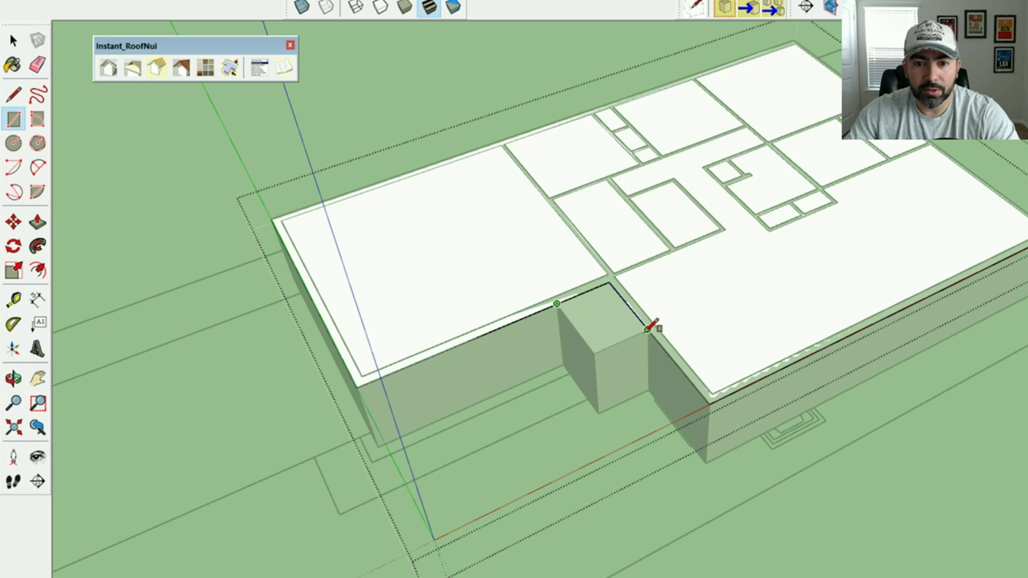
left_click(648, 330)
left_click(37, 65)
Step: Erase the small box's dividing edges, select all top faces, and start Make Roof
left_click_drag(601, 286, 633, 291)
mouse_move(545, 327)
middle_mouse_down("shift")
mouse_move(507, 339)
mouse_move(807, 361)
middle_mouse_up("shift")
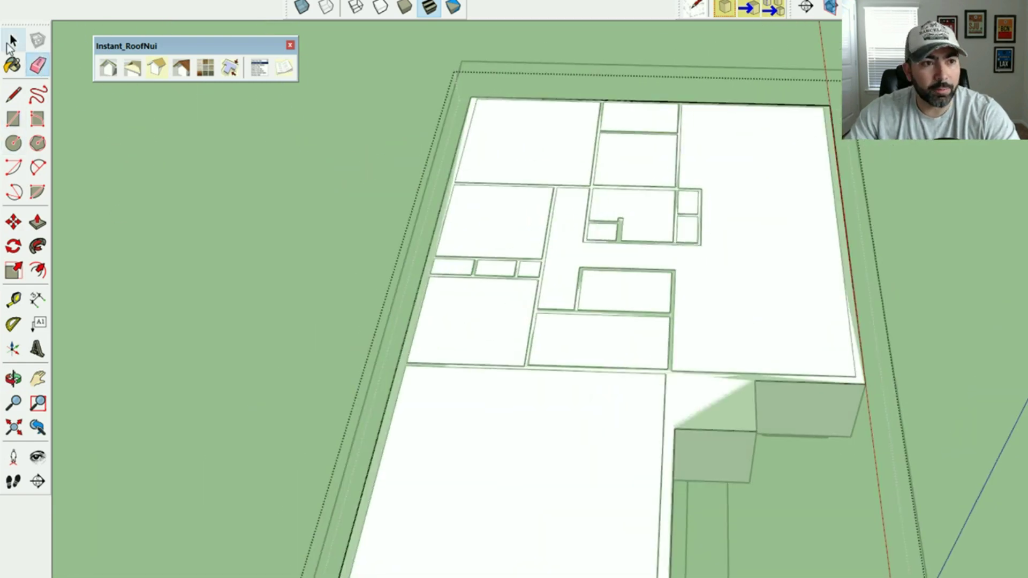
left_click(11, 41)
scroll(554, 317, "down", 6)
middle_click_drag(448, 333, 613, 342)
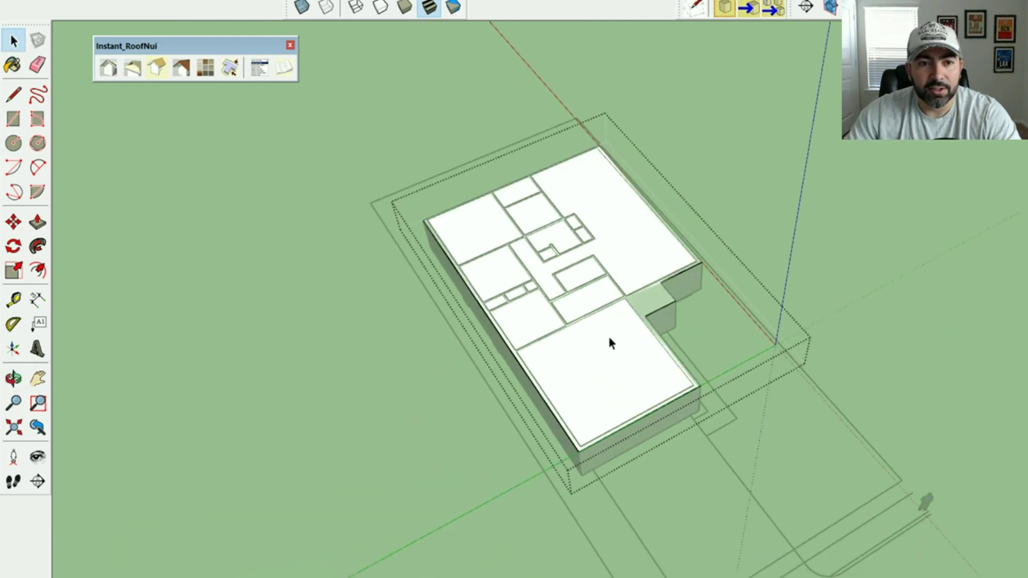
triple_click(623, 365)
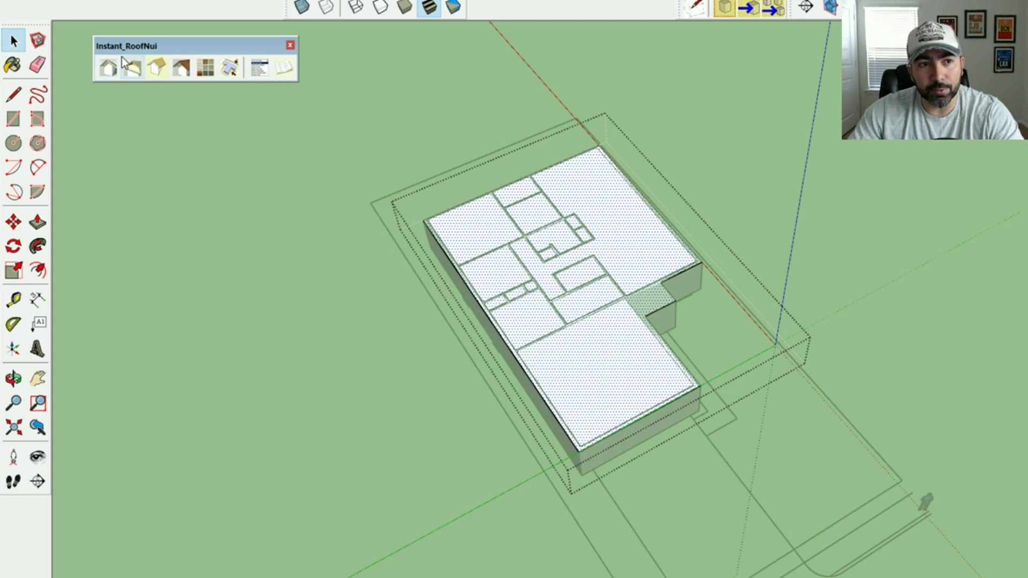
left_click_drag(126, 53, 165, 62)
left_click(146, 78)
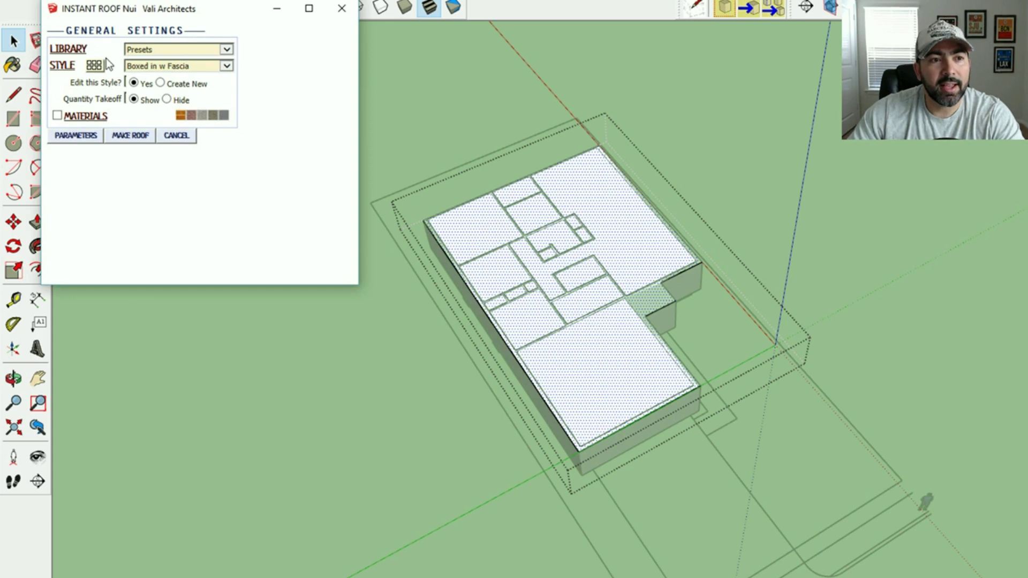
Step: Keep the Presets library and pick the Boxed in w Fascia style from the gallery
left_click(154, 50)
left_click(155, 49)
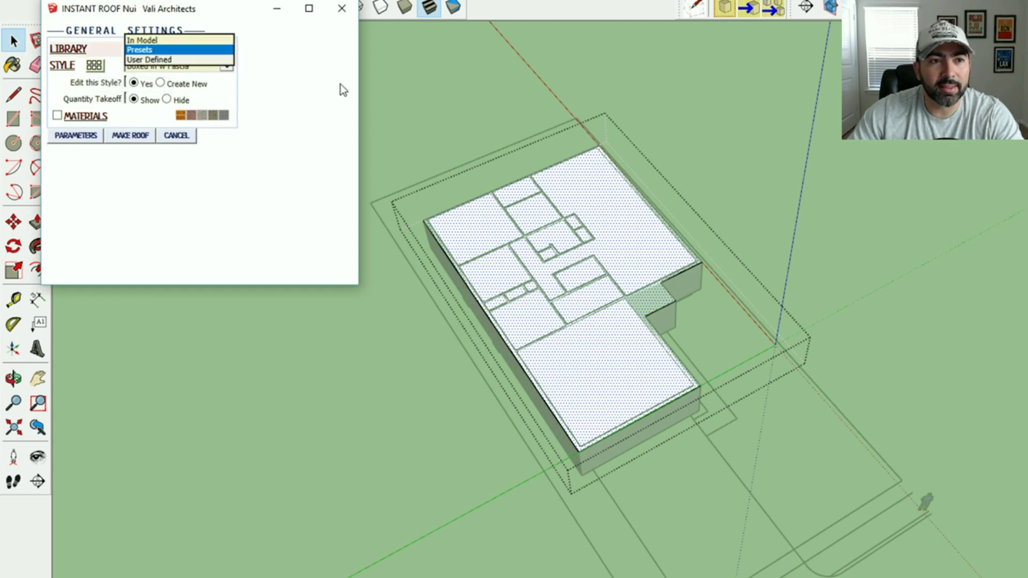
left_click(99, 66)
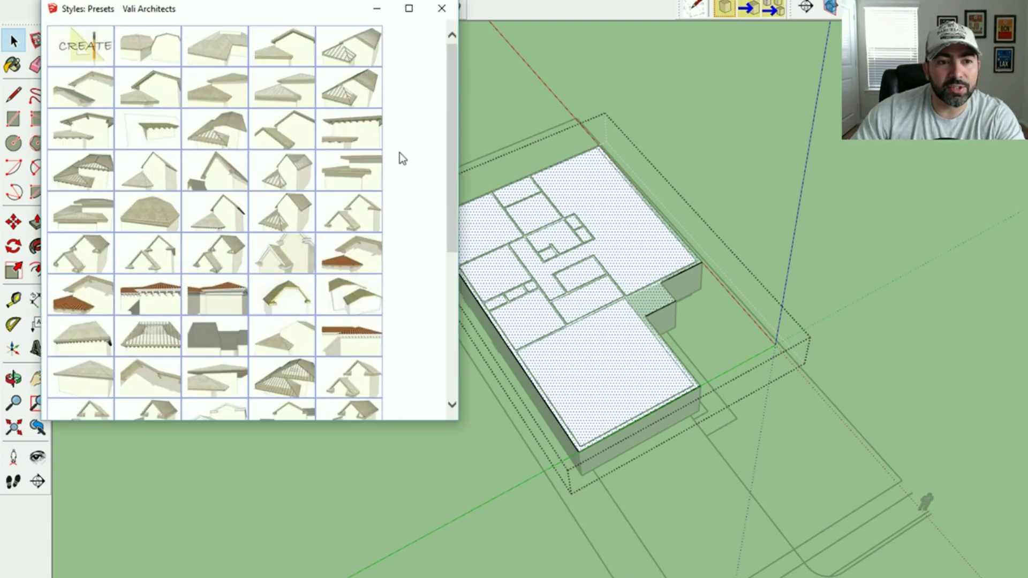
scroll(402, 155, "down", 3)
scroll(412, 185, "down", 5)
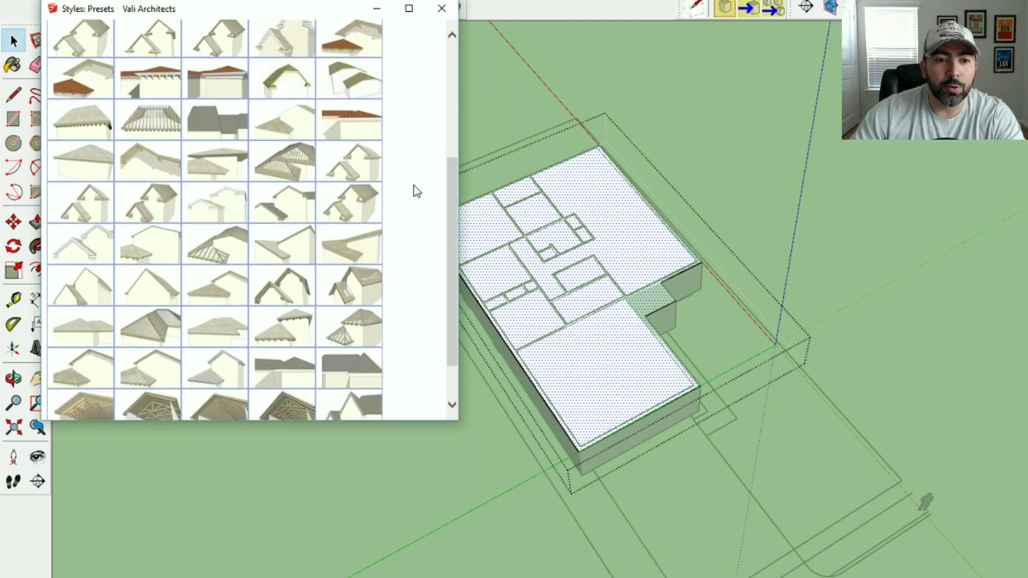
scroll(413, 189, "up", 6)
scroll(413, 189, "up", 3)
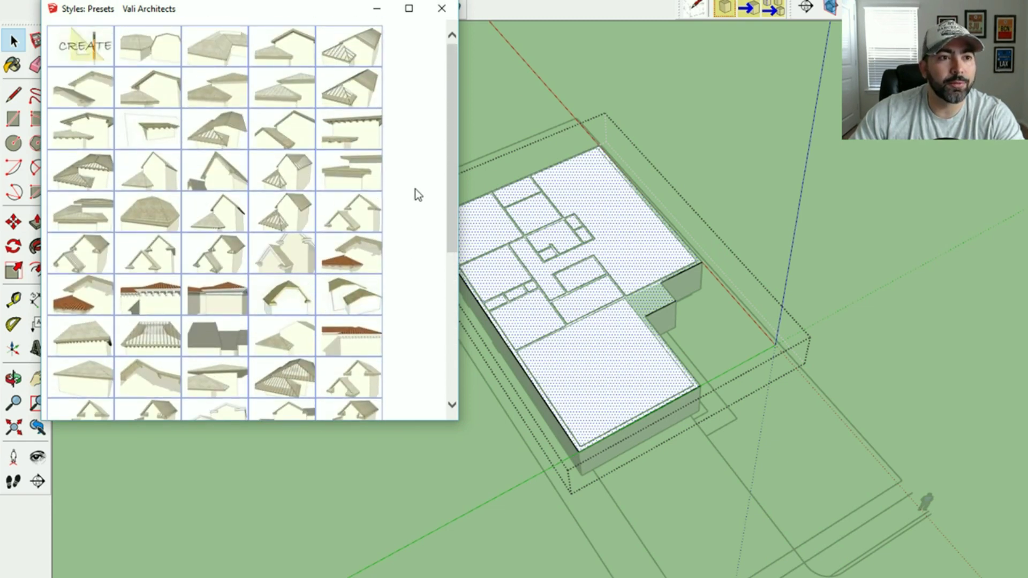
left_click(298, 63)
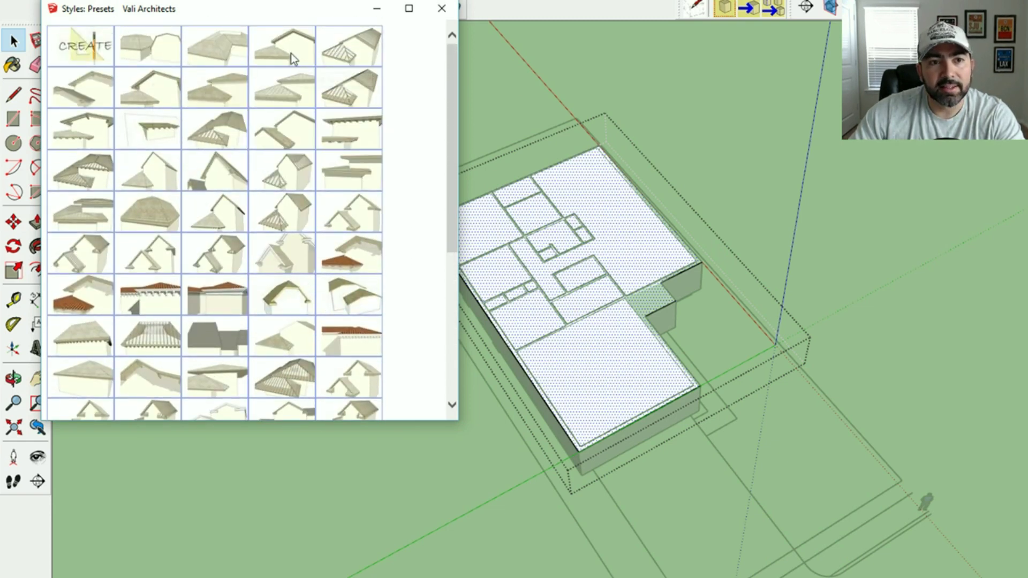
left_click(442, 8)
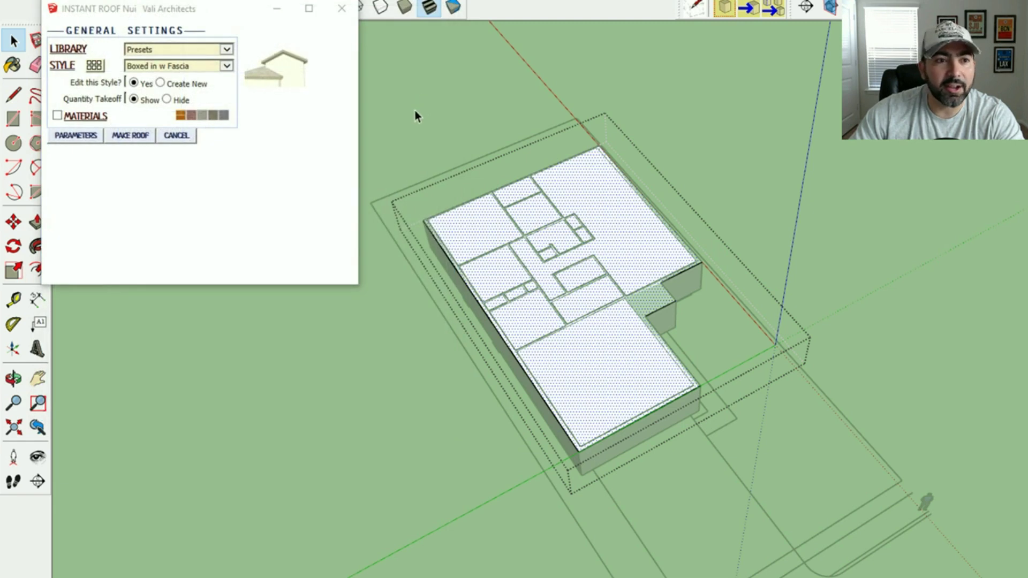
Step: Show the full style parameters and change the roof slope to 7:12
left_click(78, 136)
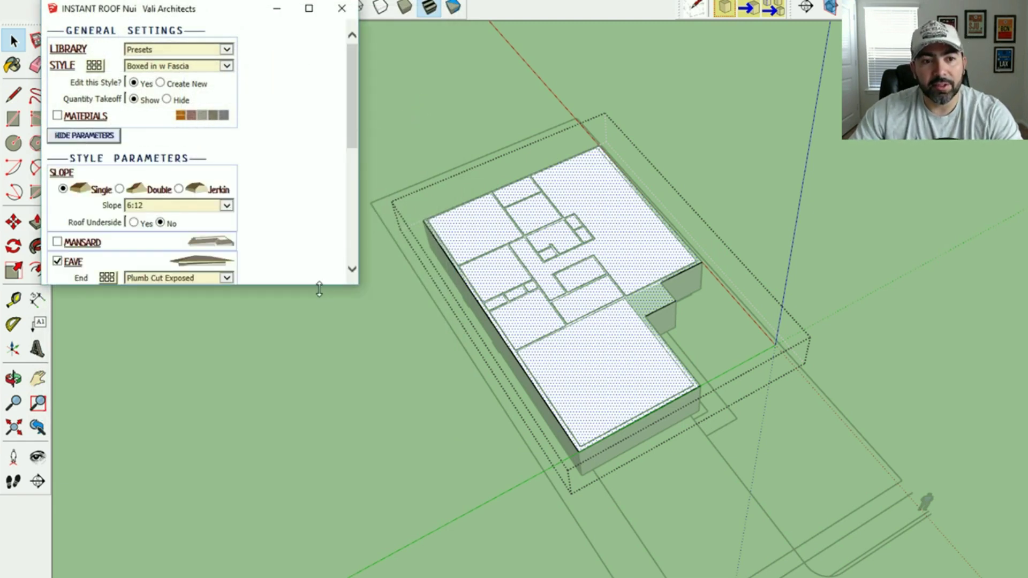
left_click_drag(317, 287, 334, 556)
left_click_drag(188, 13, 212, 18)
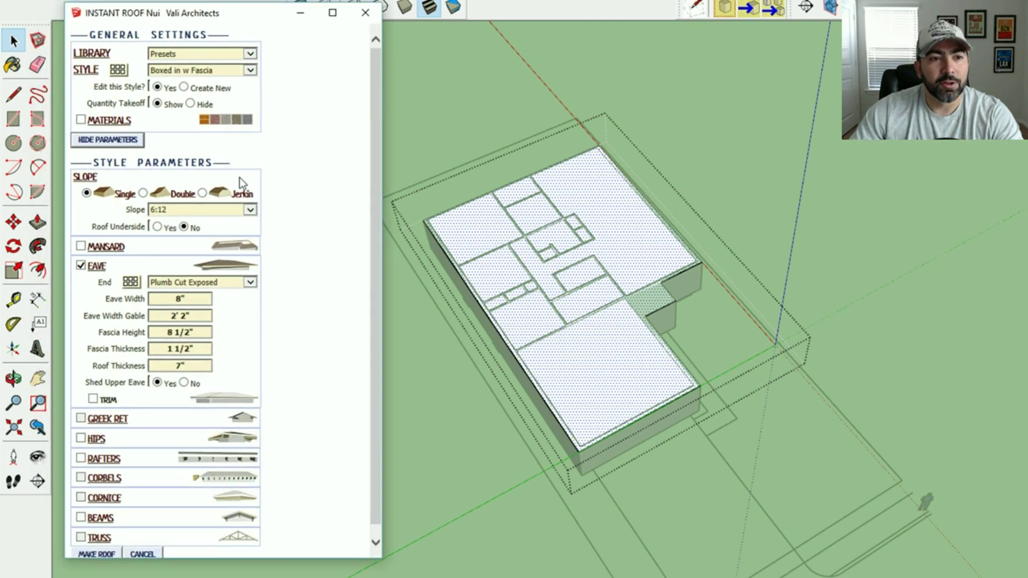
left_click(246, 210)
left_click(207, 227)
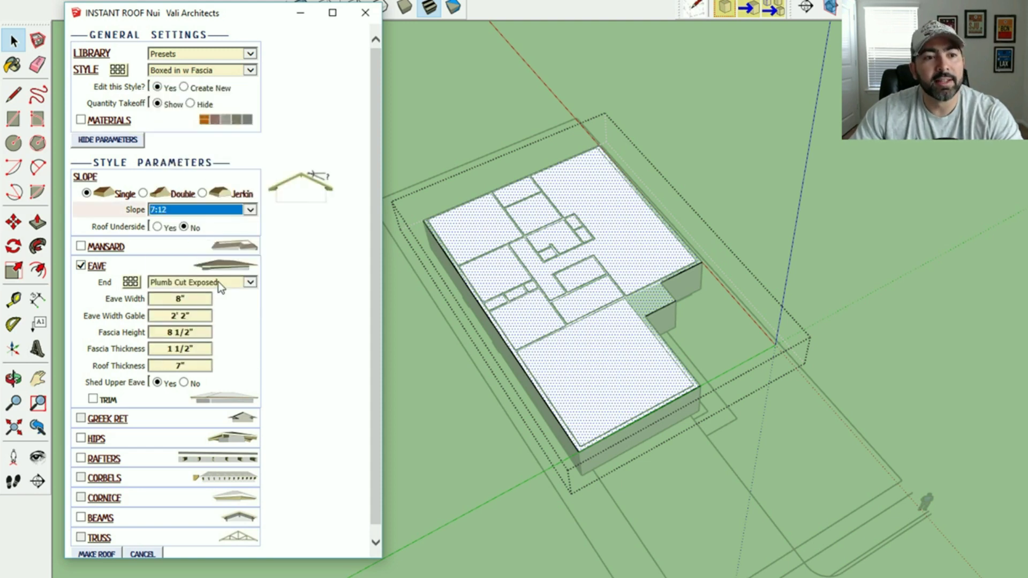
left_click(130, 283)
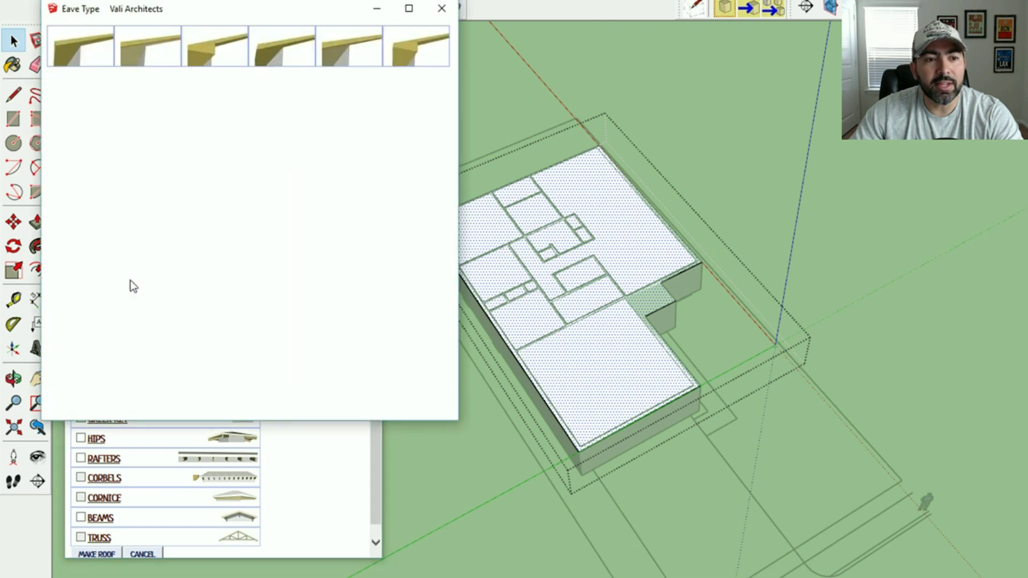
Step: Choose the Plumb Cut Soffit eave type and set eave width to 12
left_click(401, 54)
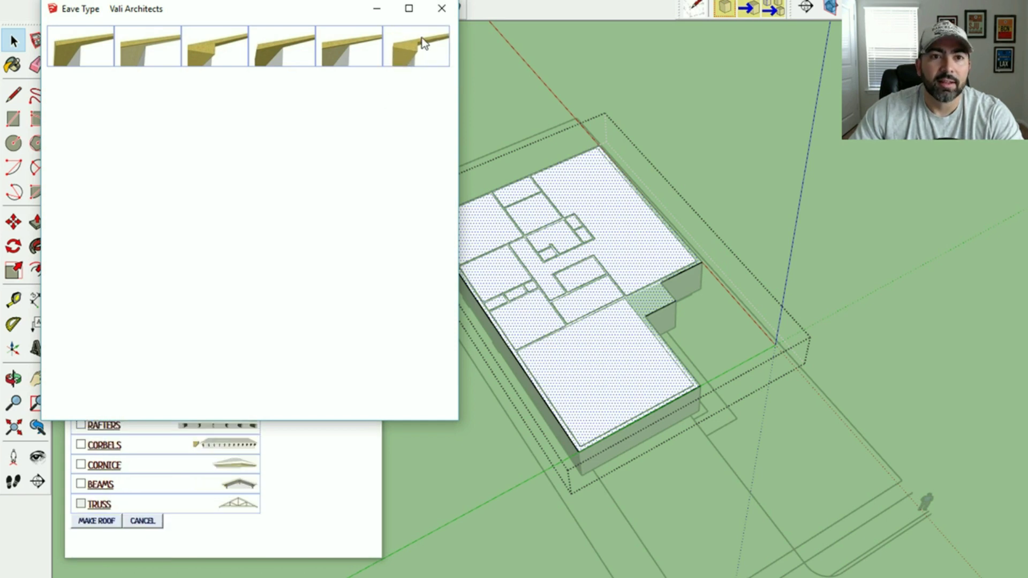
left_click(440, 16)
left_click(161, 299)
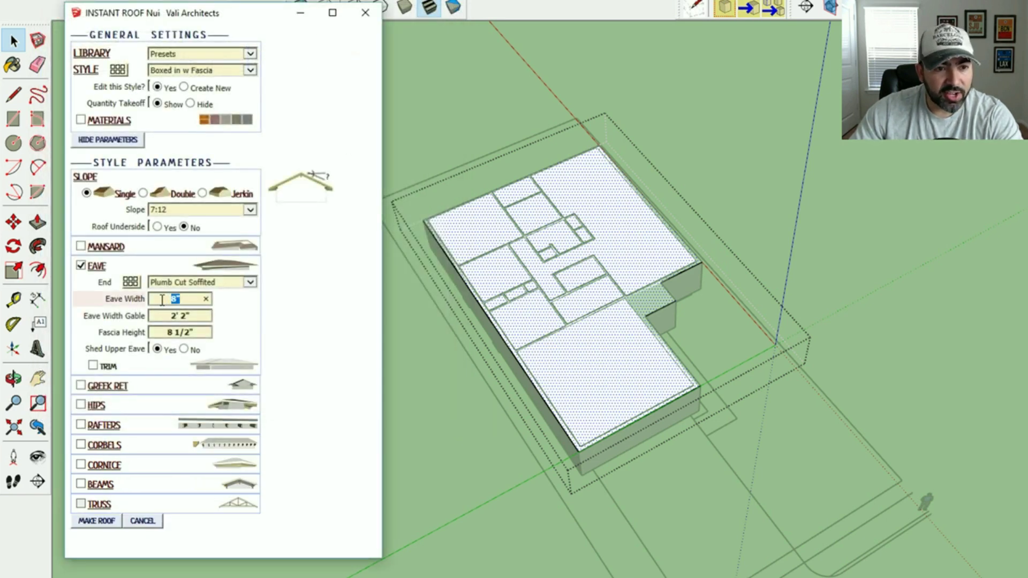
type("6")
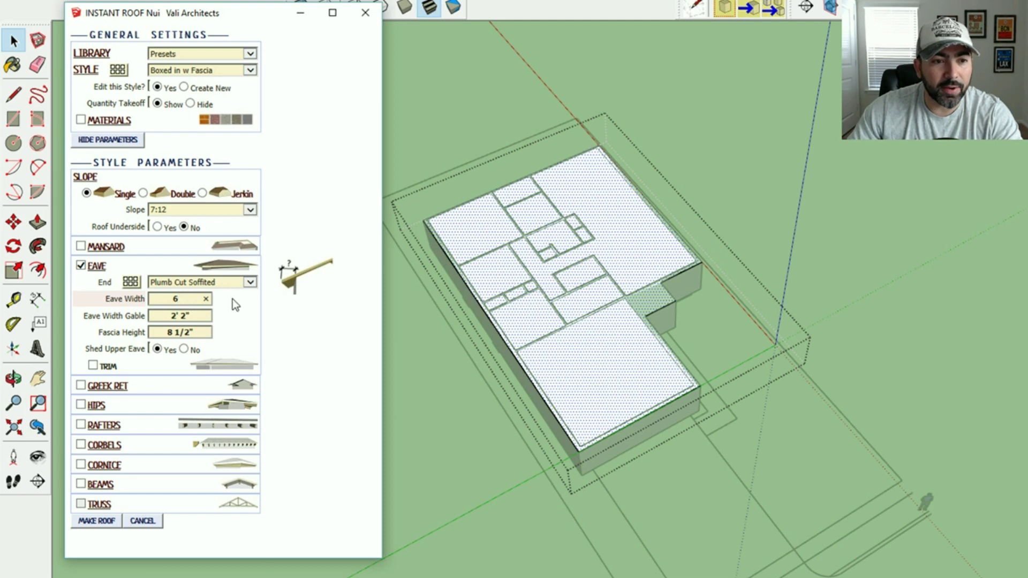
double_click(177, 299)
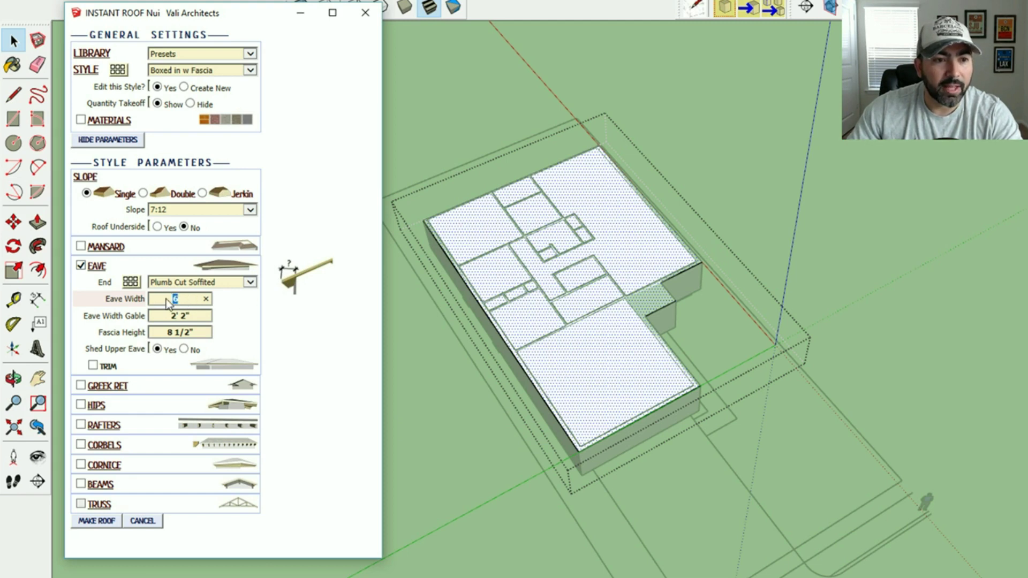
type("12")
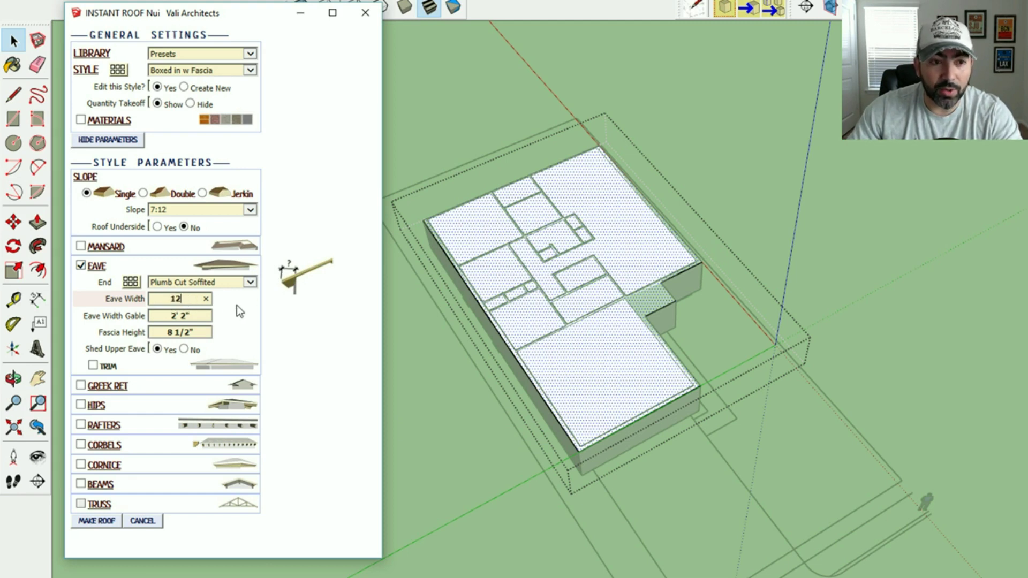
Step: Set gable eave width to 6 and fascia height to 6
left_click(191, 316)
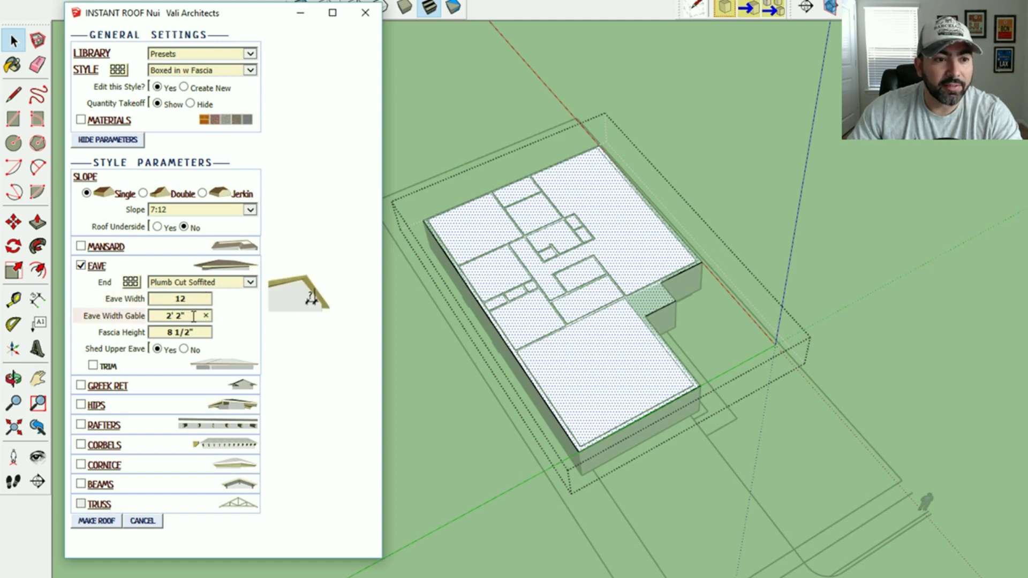
left_click_drag(194, 315, 165, 316)
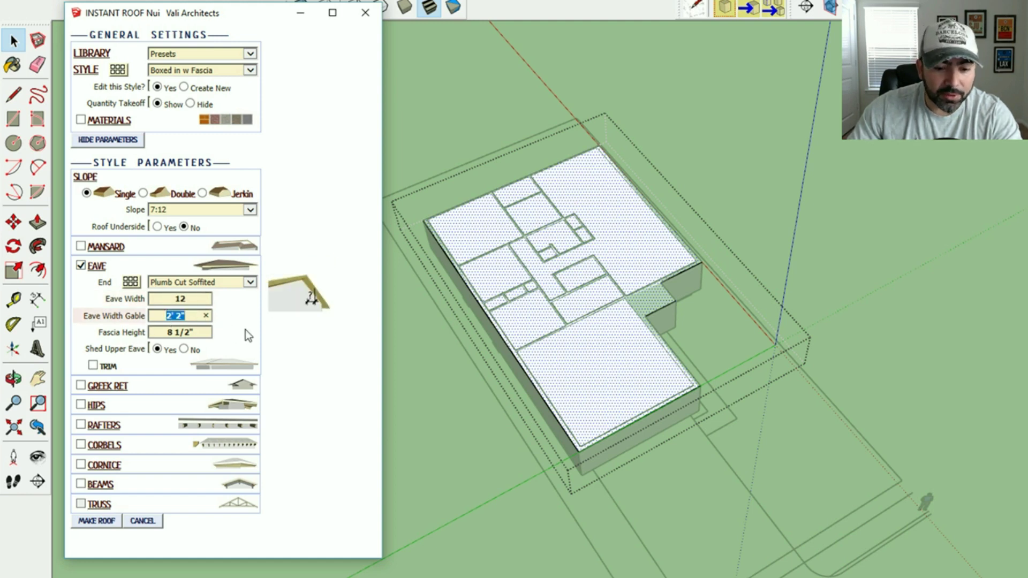
type("6")
left_click(204, 332)
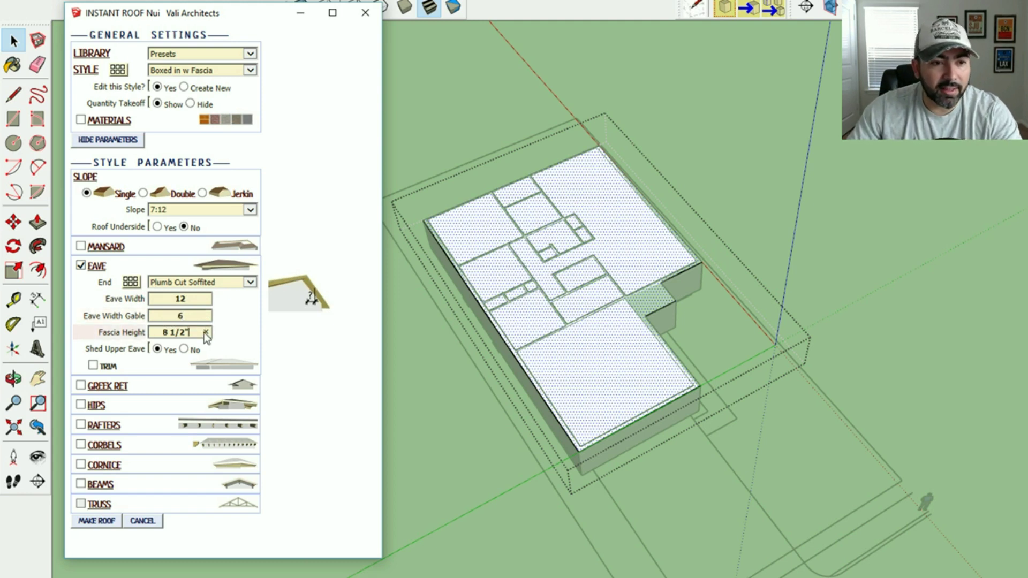
left_click_drag(203, 332, 130, 332)
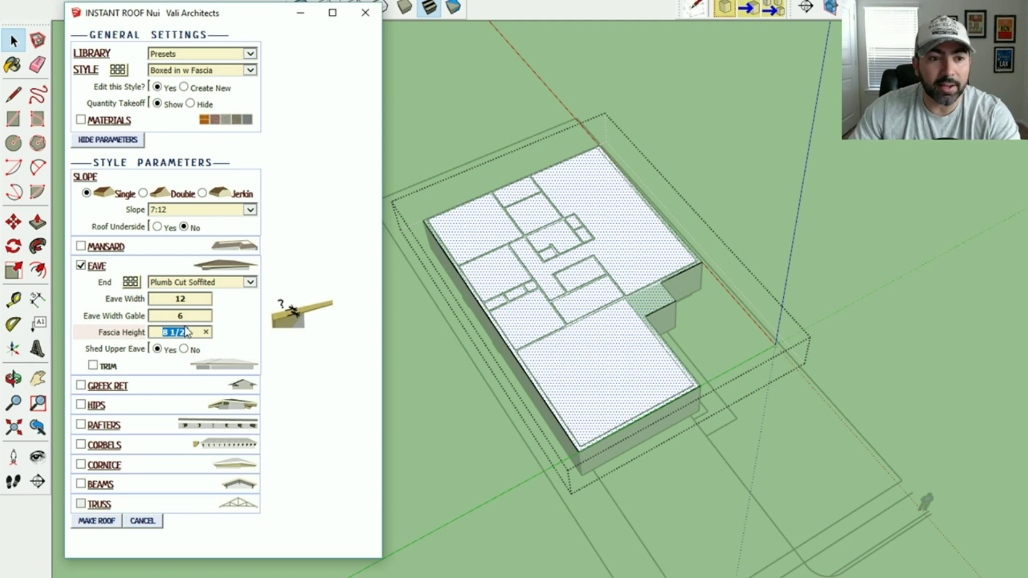
type("6")
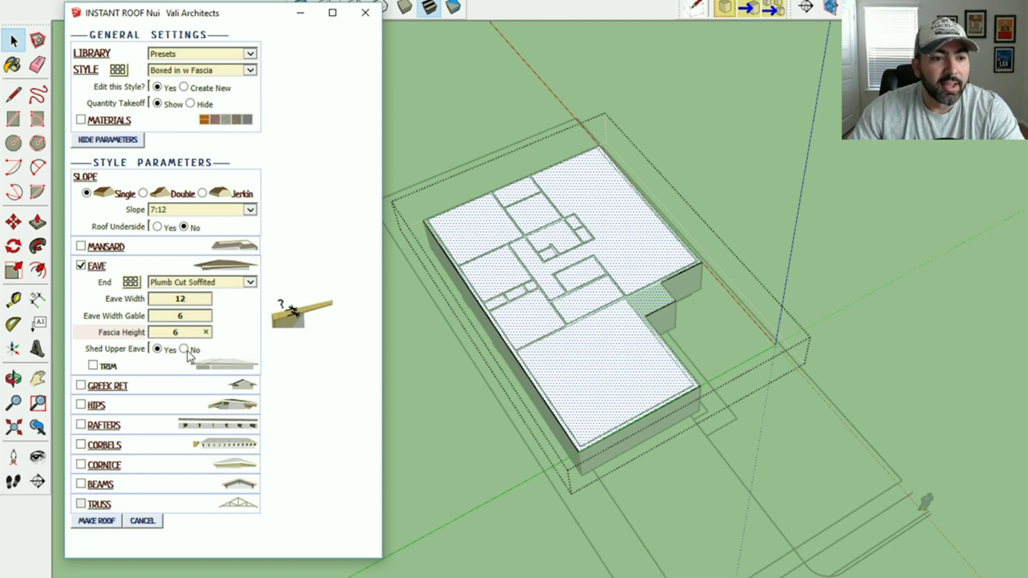
left_click(316, 377)
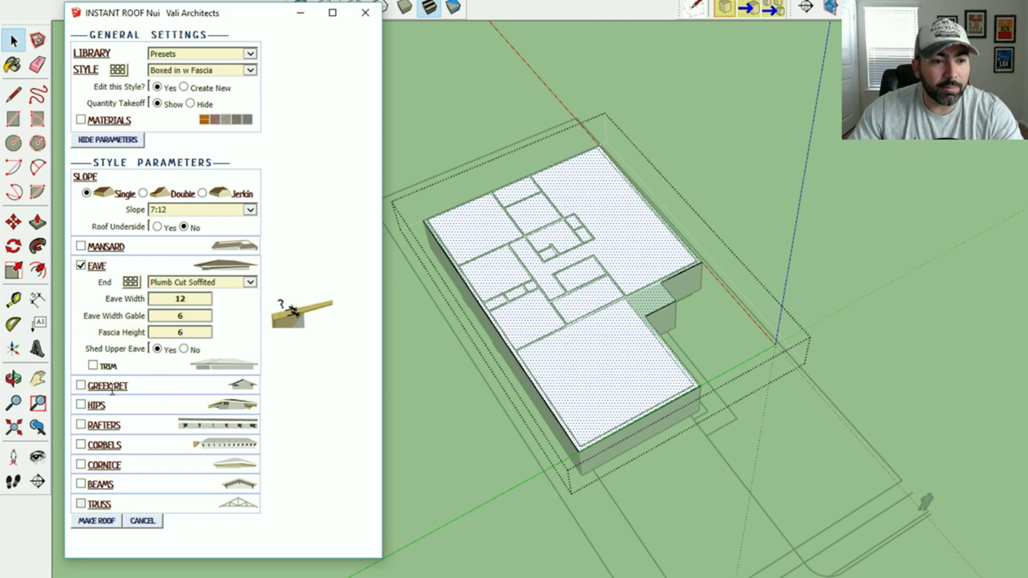
Step: Generate the roof, dismiss the 2697 sq ft summary, and orbit to a low front view
left_click(96, 521)
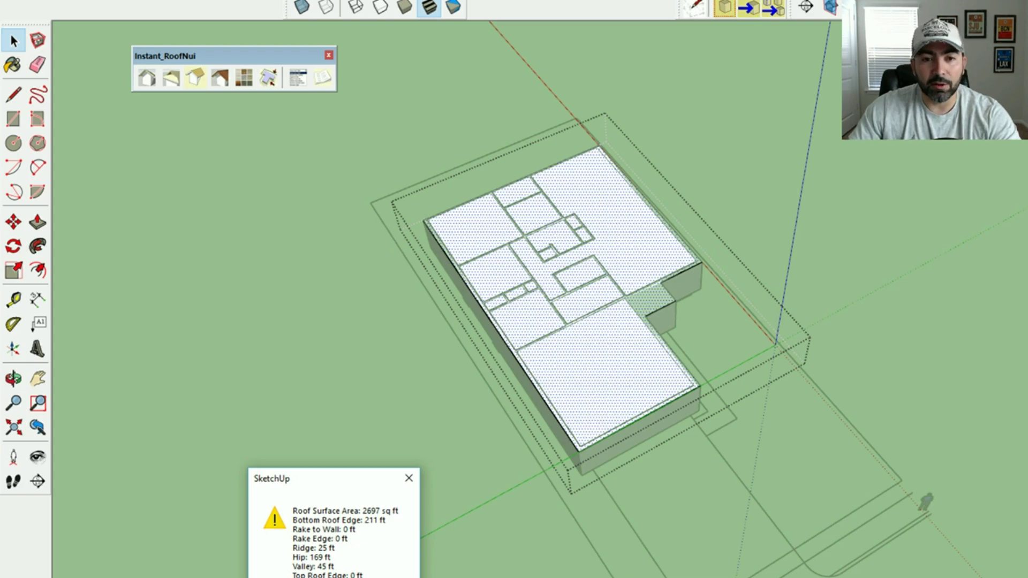
left_click(390, 577)
middle_click_drag(614, 394, 461, 271)
scroll(609, 364, "up", 3)
mouse_move(609, 364)
middle_mouse_down()
mouse_move(383, 237)
mouse_move(663, 244)
mouse_move(505, 243)
mouse_move(909, 348)
mouse_move(379, 302)
mouse_move(419, 337)
mouse_move(860, 355)
mouse_move(663, 330)
mouse_move(930, 343)
middle_mouse_up()
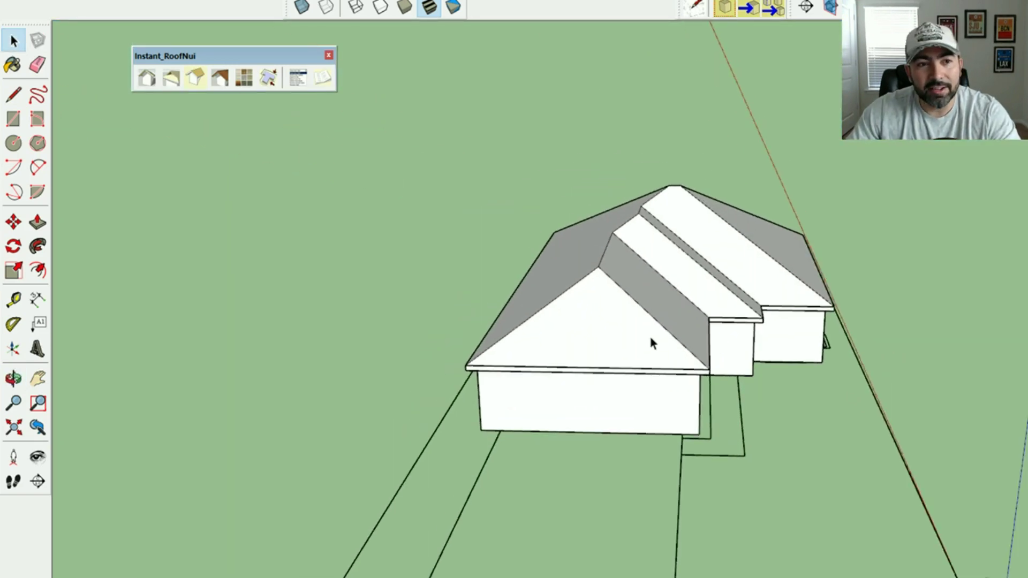
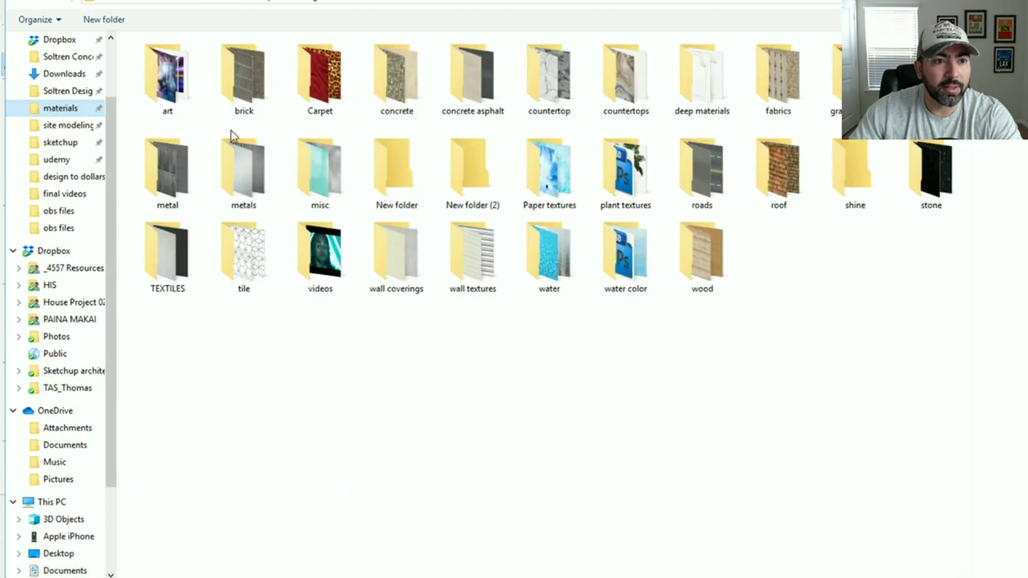
Step: Open the roof textures folder and load 1_001049_1.jpg as the texture image
double_click(782, 183)
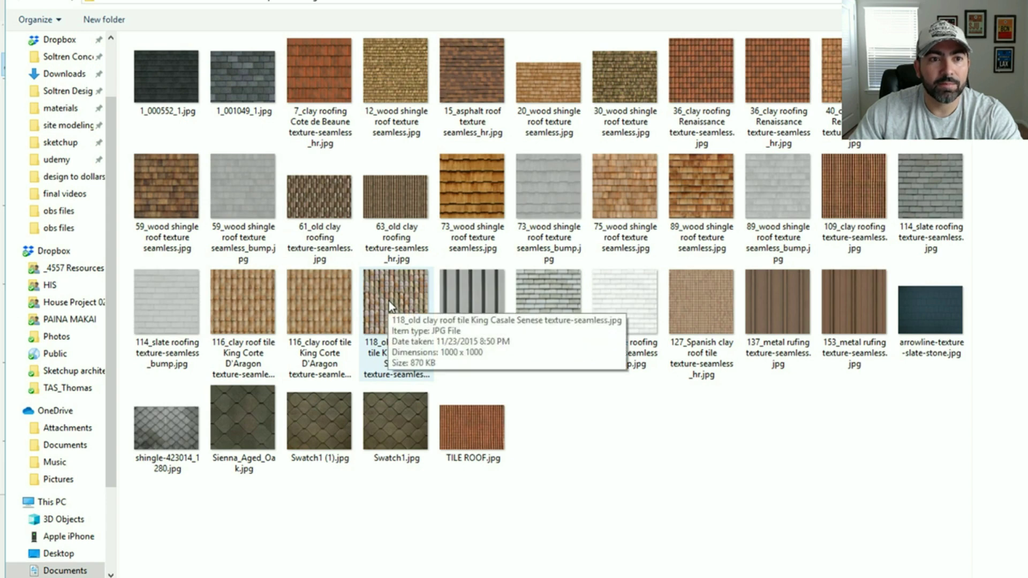
left_click(249, 79)
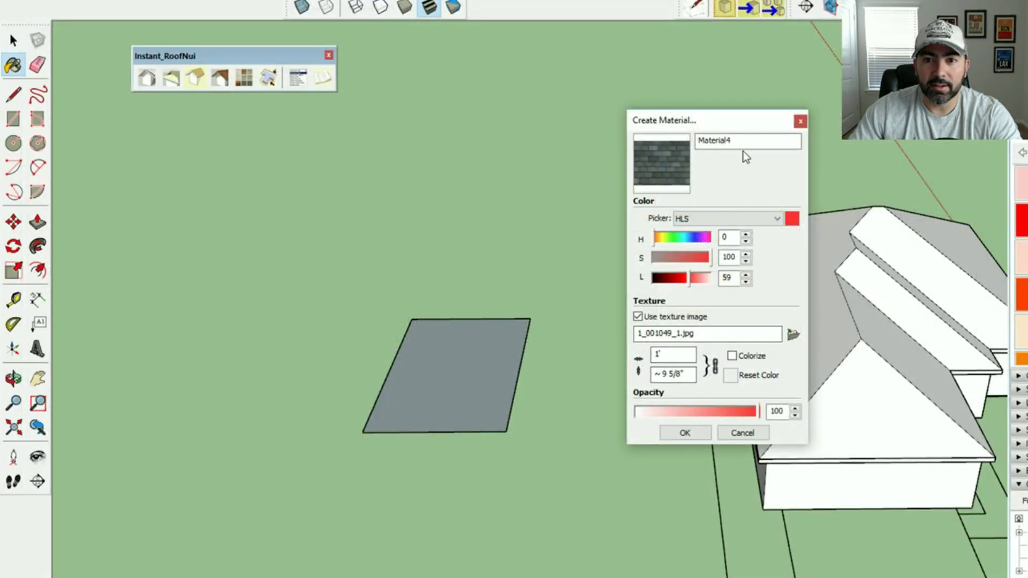
Step: Name the new material 'shingle roof' and paint the grey face with it
double_click(744, 142)
type("s")
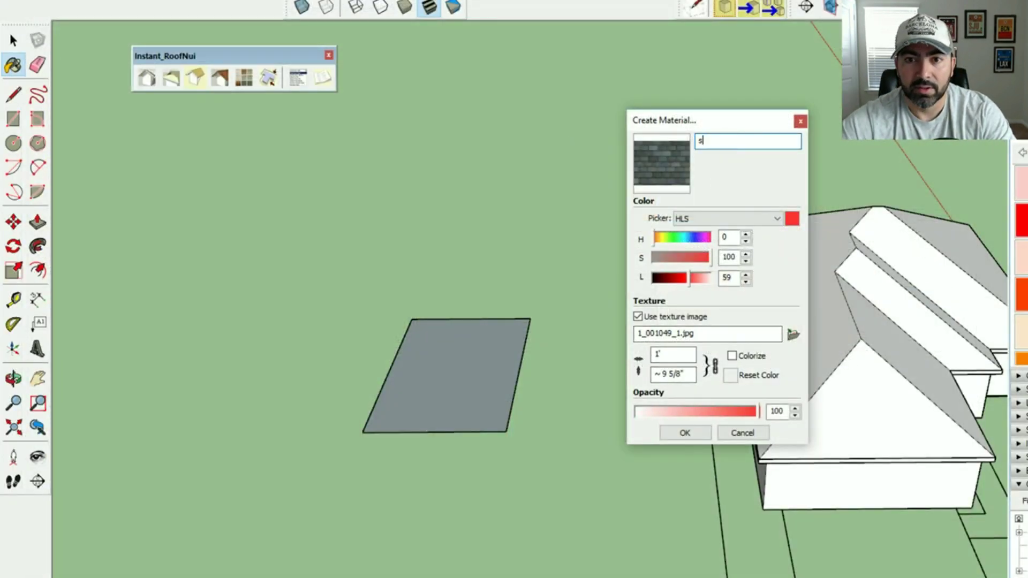
type("hingle roof")
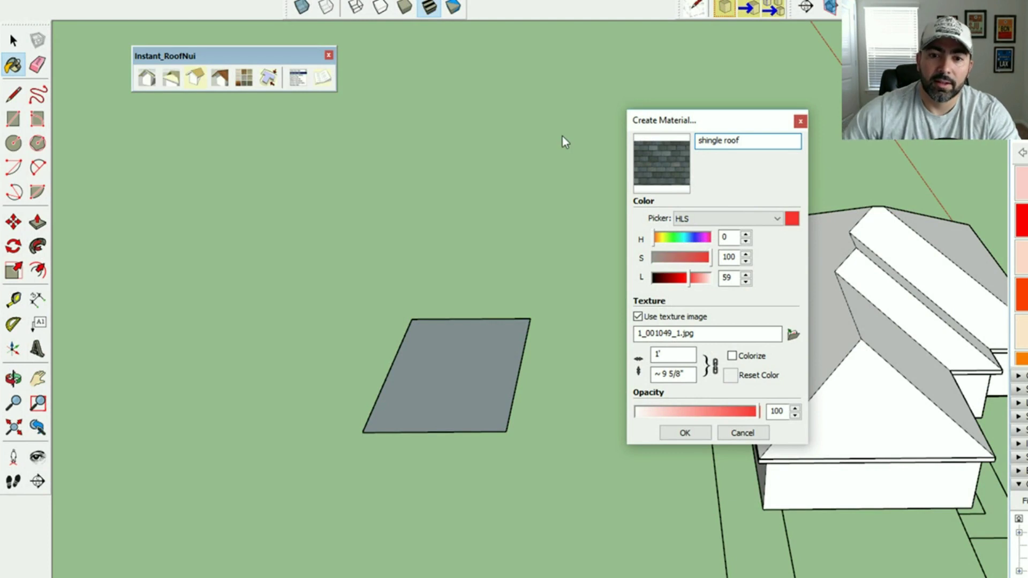
left_click(685, 431)
left_click(444, 363)
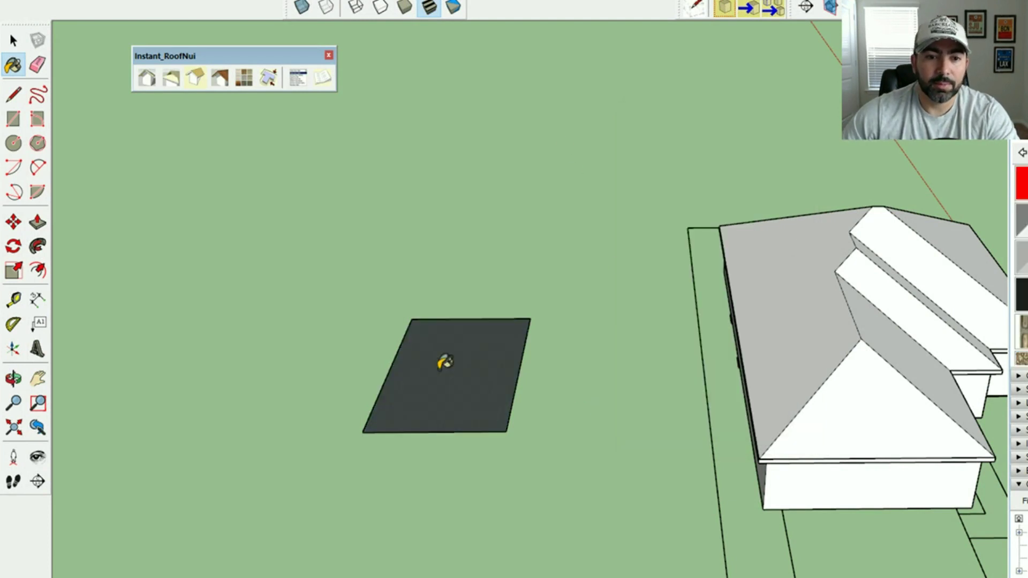
left_click(13, 41)
Step: Enlarge the shingle roof texture size in the Materials Edit settings
scroll(490, 368, "up", 5)
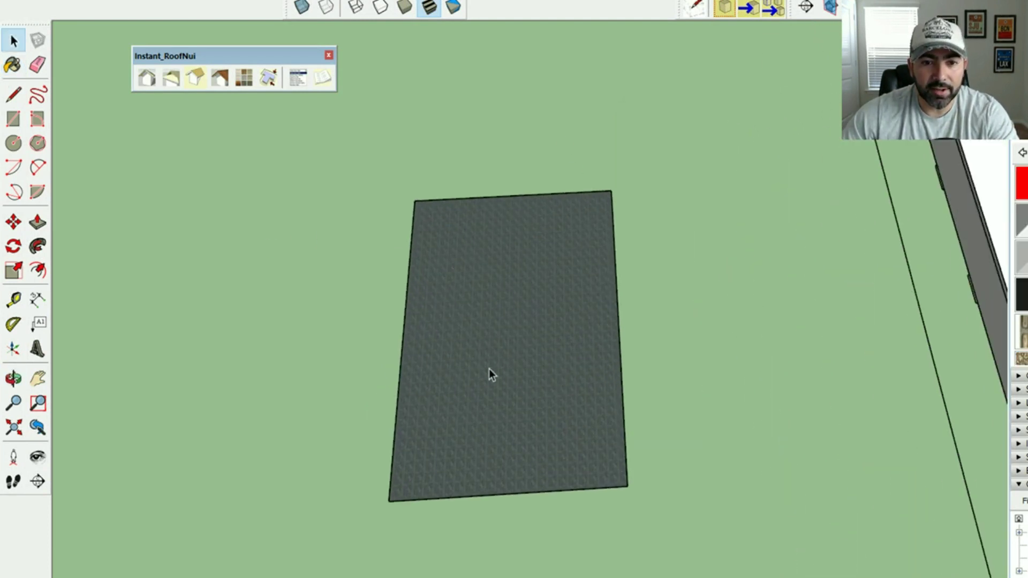
scroll(490, 369, "up", 1)
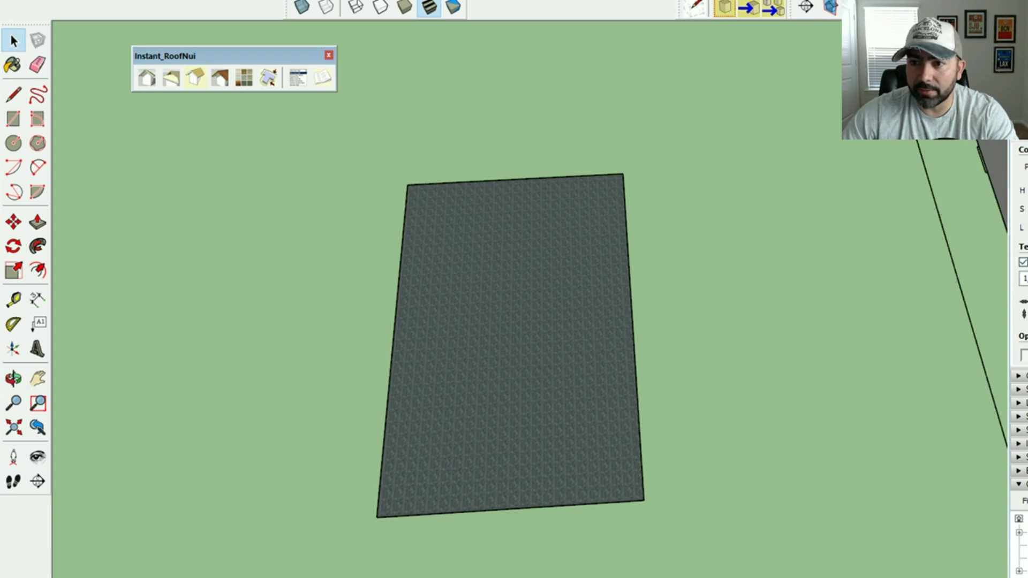
type("0")
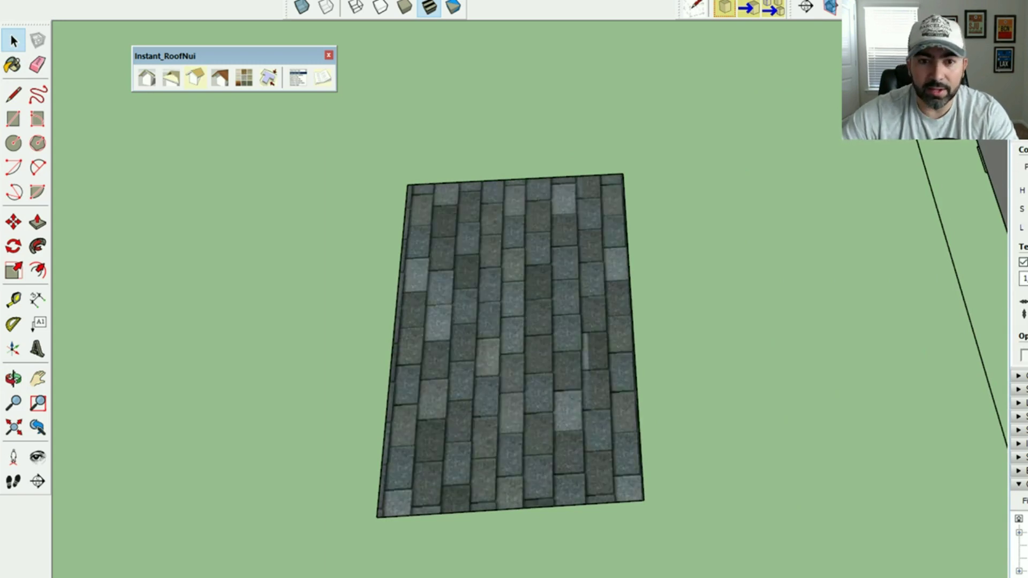
type("1")
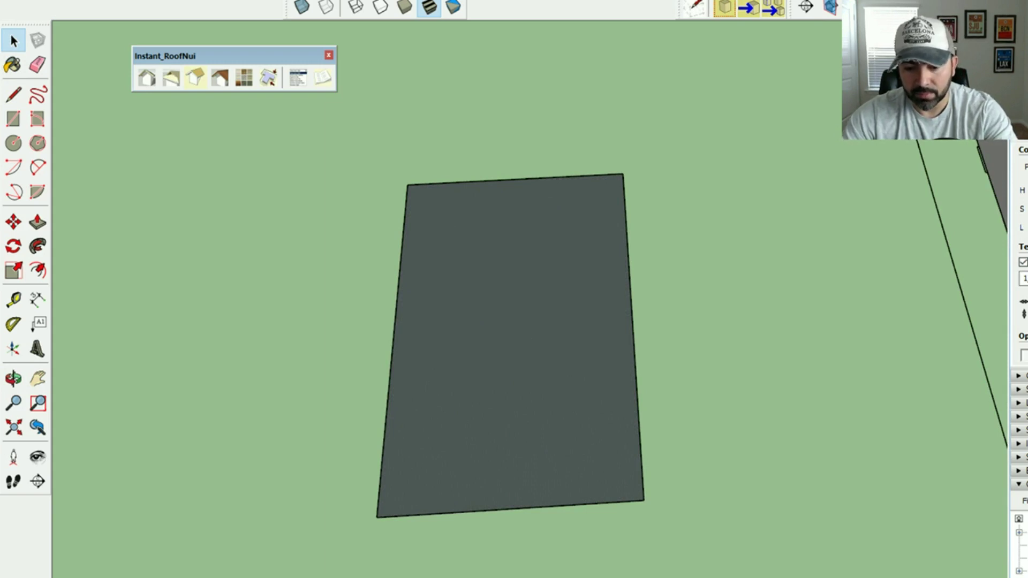
type("0")
key("BackSpace")
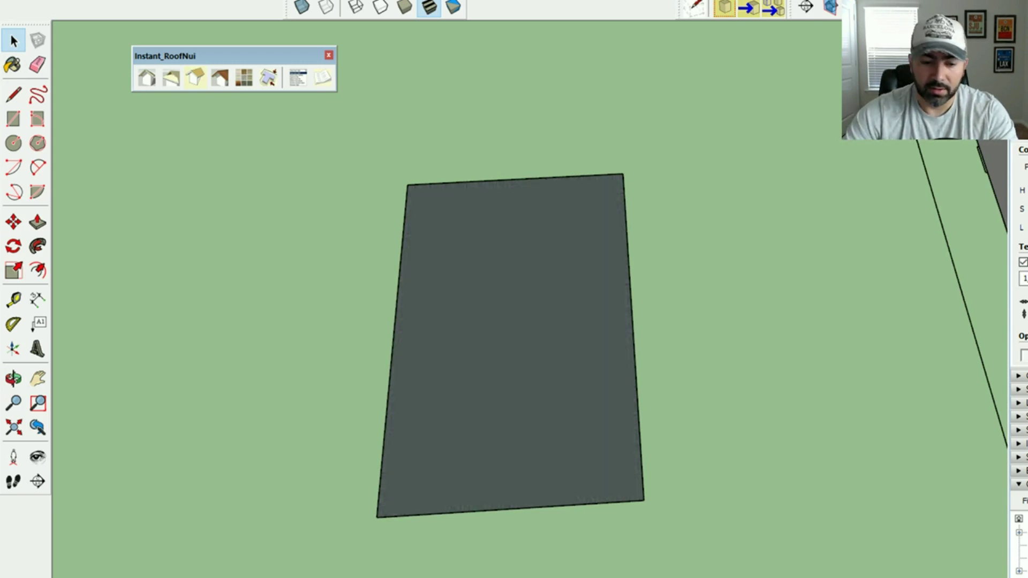
type("00")
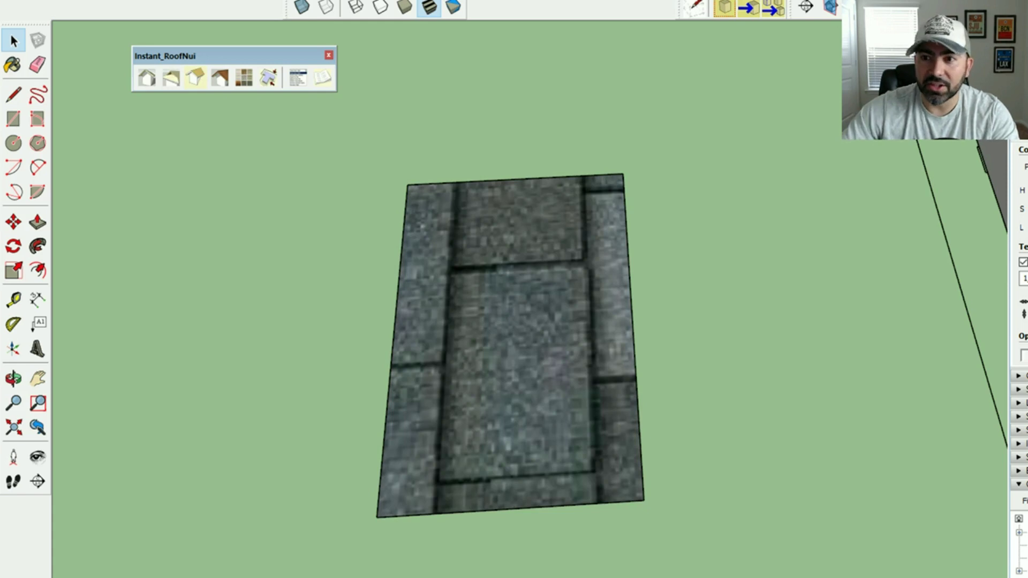
key("BackSpace")
key("BackSpace")
type("0")
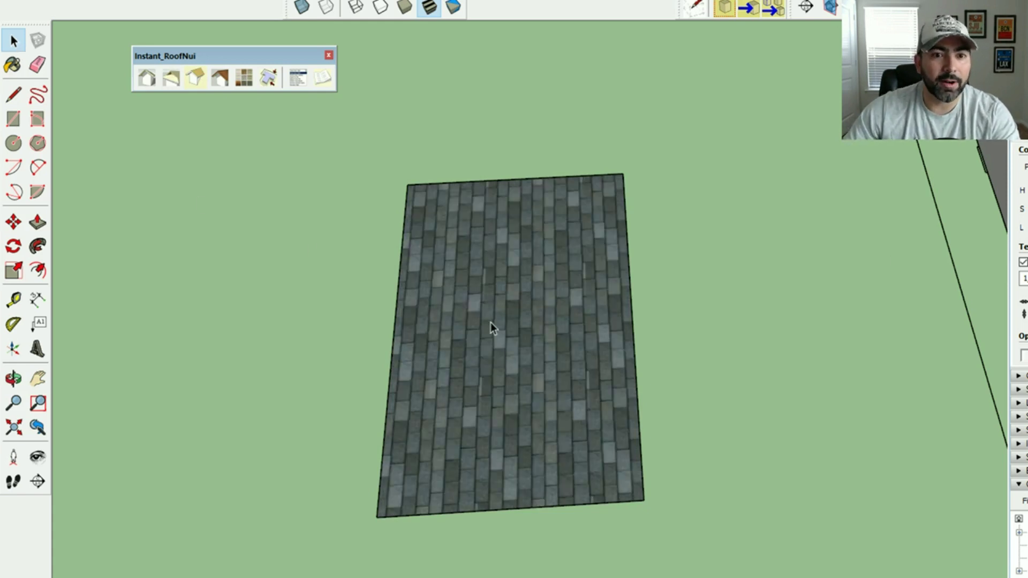
scroll(491, 328, "down", 2)
scroll(407, 330, "down", 2)
middle_click_drag(471, 337, 649, 353, "shift")
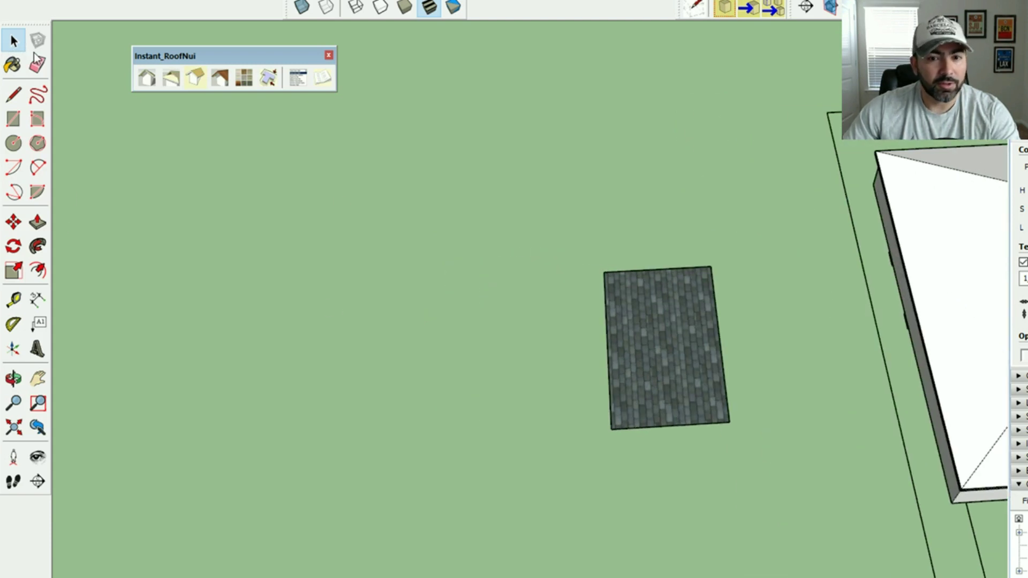
Step: Draw a second rectangle to the left of the shingle face
key("r")
left_click(554, 290)
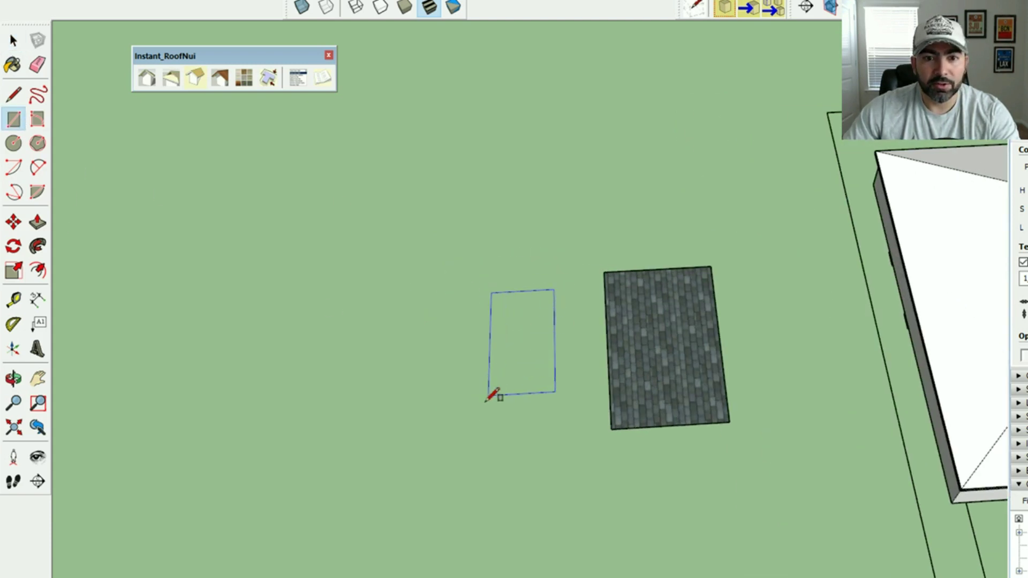
left_click(415, 465)
Step: Start a new material from the colour swatches and browse for its texture image
left_click(13, 65)
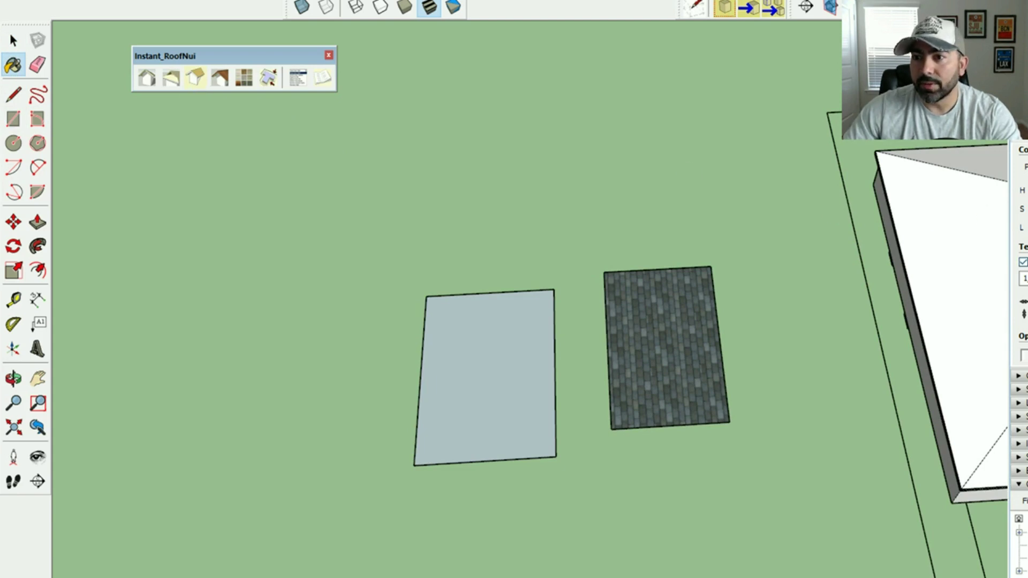
left_click(1024, 152)
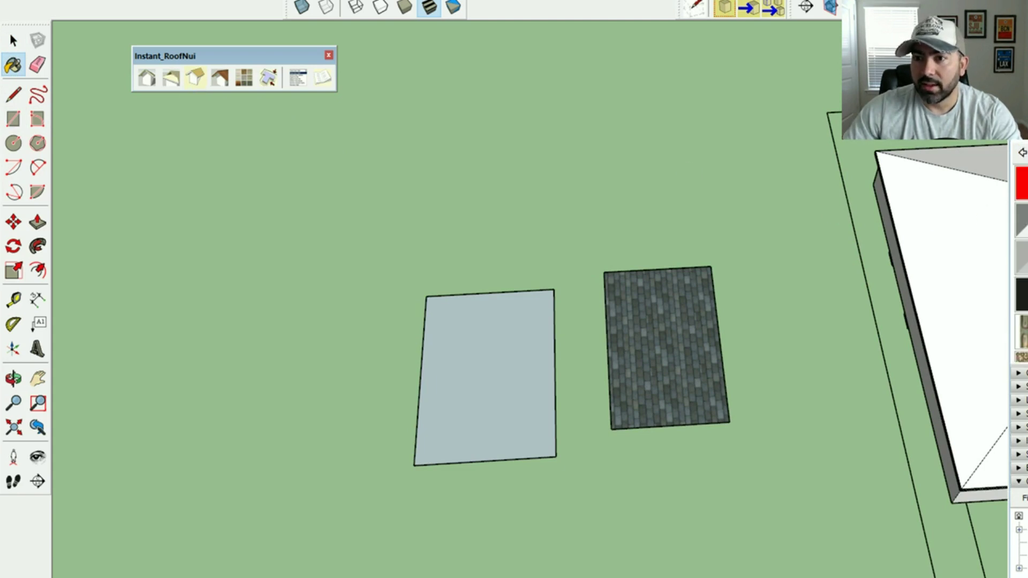
left_click(1022, 183)
left_click(1026, 111)
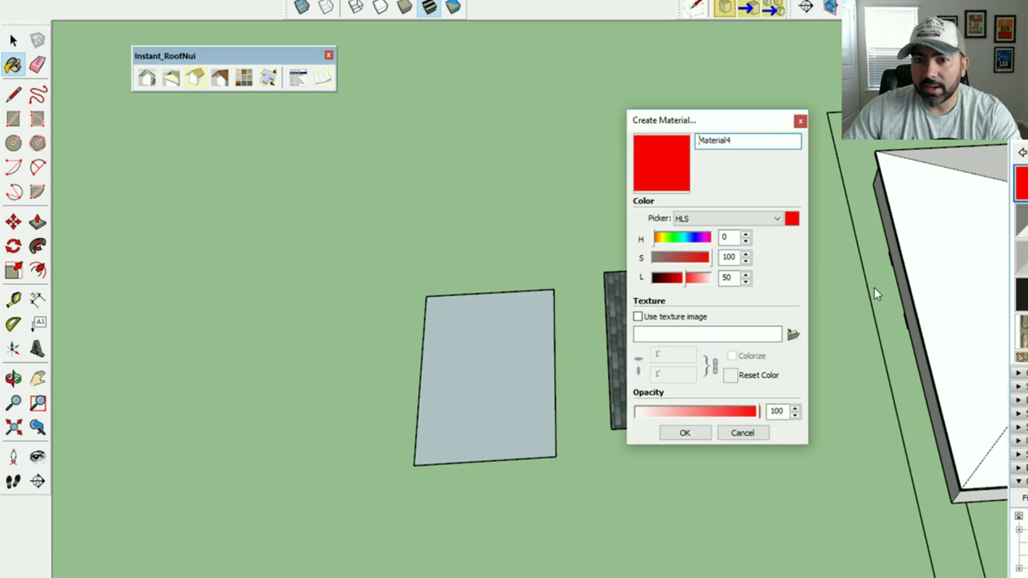
left_click(794, 336)
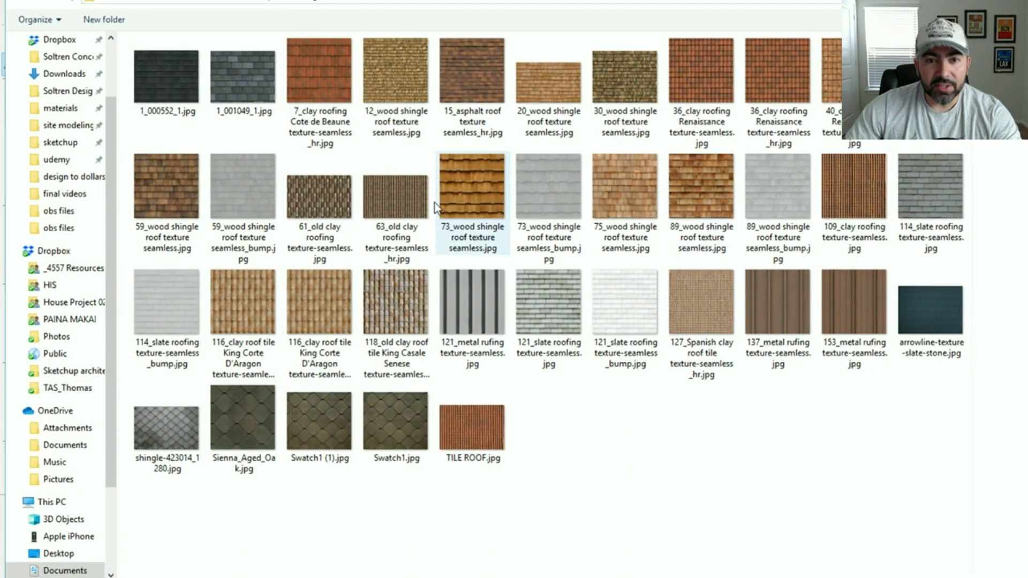
Step: Preview the roof images and load 118_old clay roof tile King Casale Senese as the texture
left_click(412, 326)
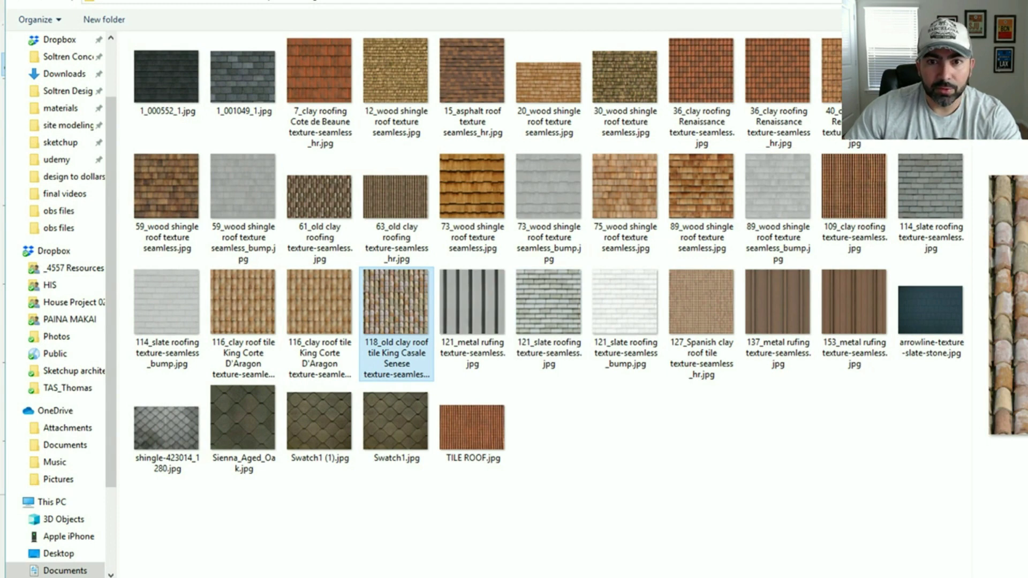
left_click(680, 69)
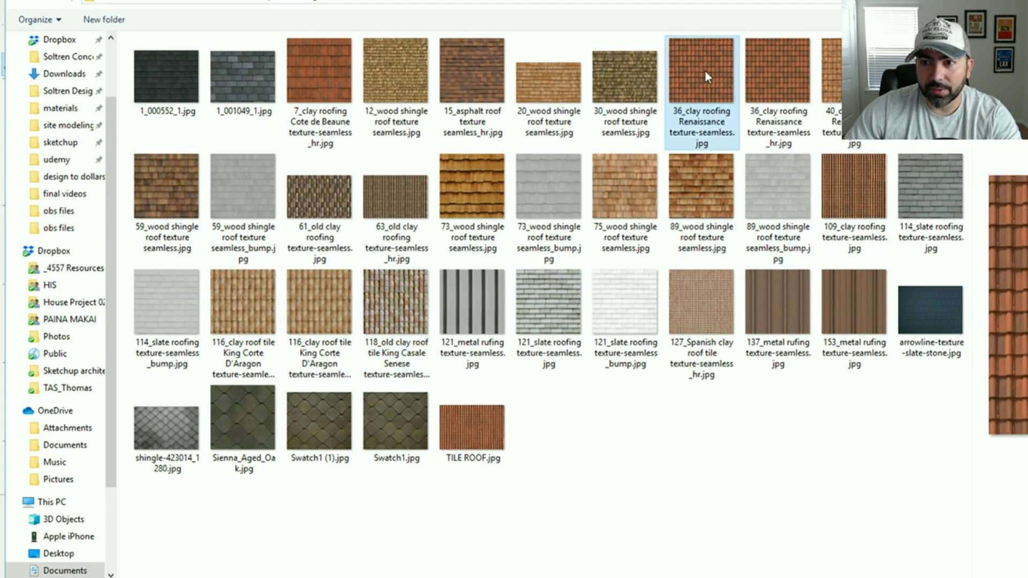
left_click(780, 69)
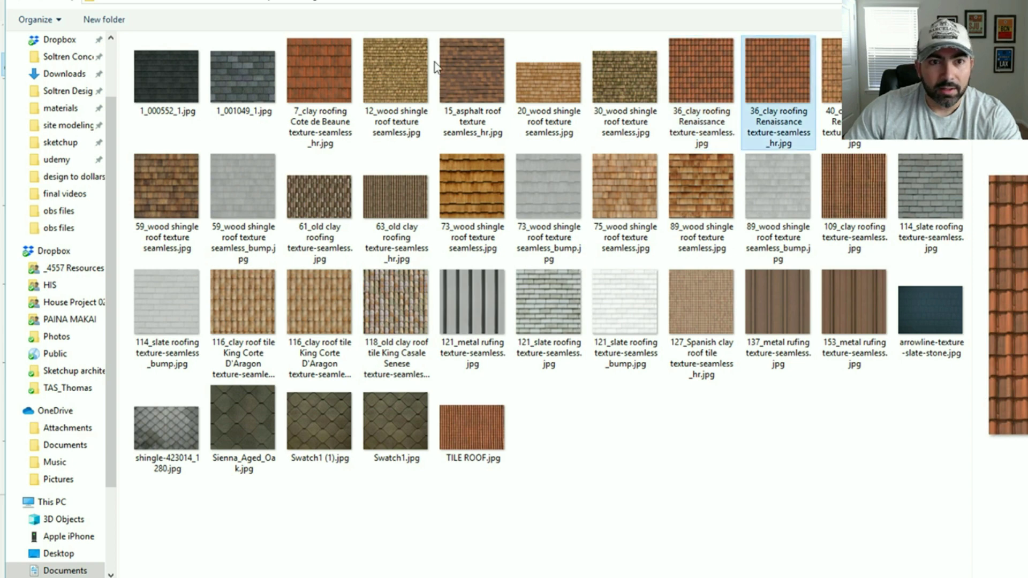
double_click(399, 291)
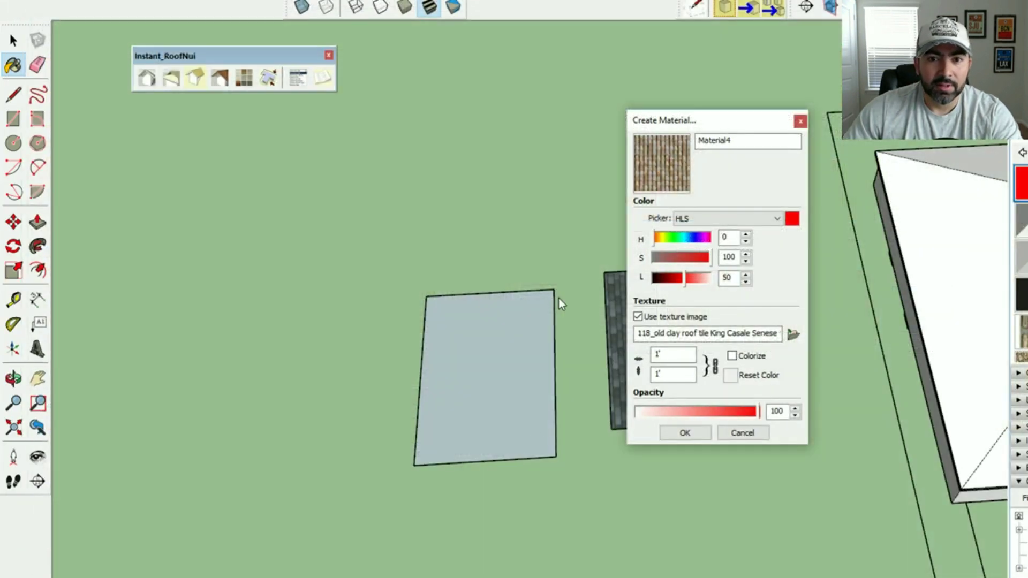
left_click_drag(670, 356, 570, 337)
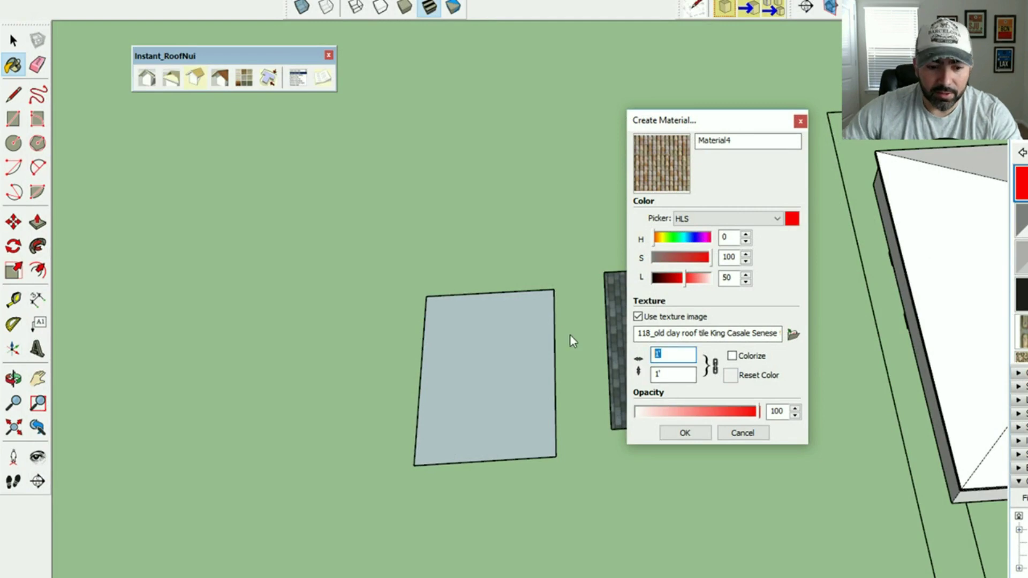
Step: Set the clay tile texture width to 12' and paint the blank rectangle with it
type("12'")
left_click(684, 433)
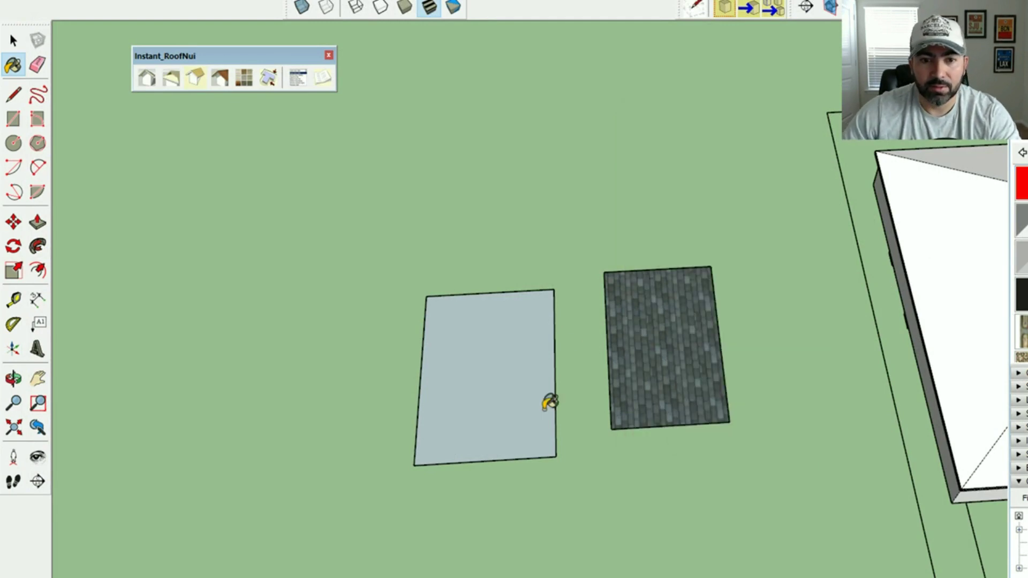
left_click(479, 386)
scroll(479, 391, "up", 5)
scroll(478, 391, "down", 3)
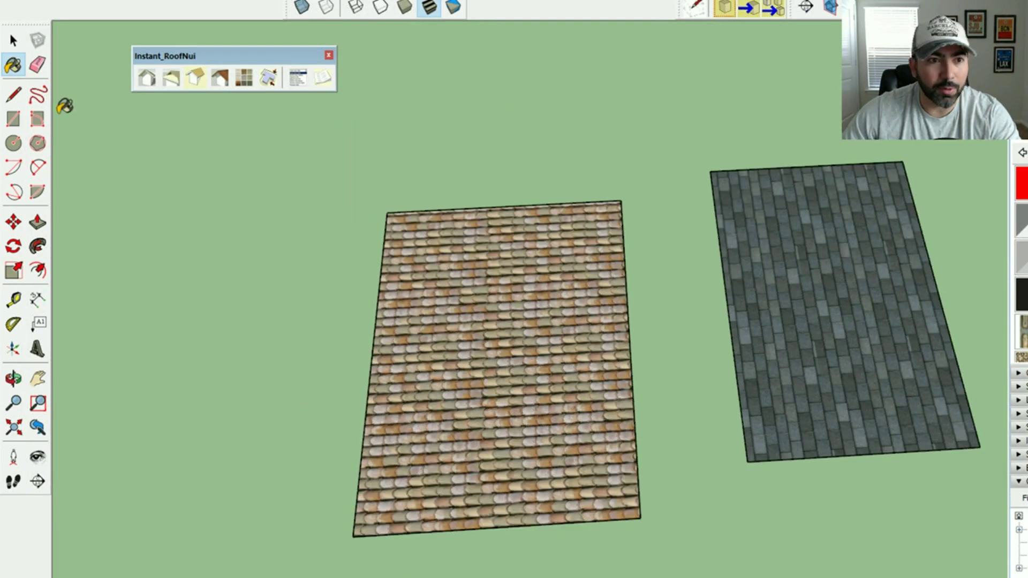
left_click(14, 40)
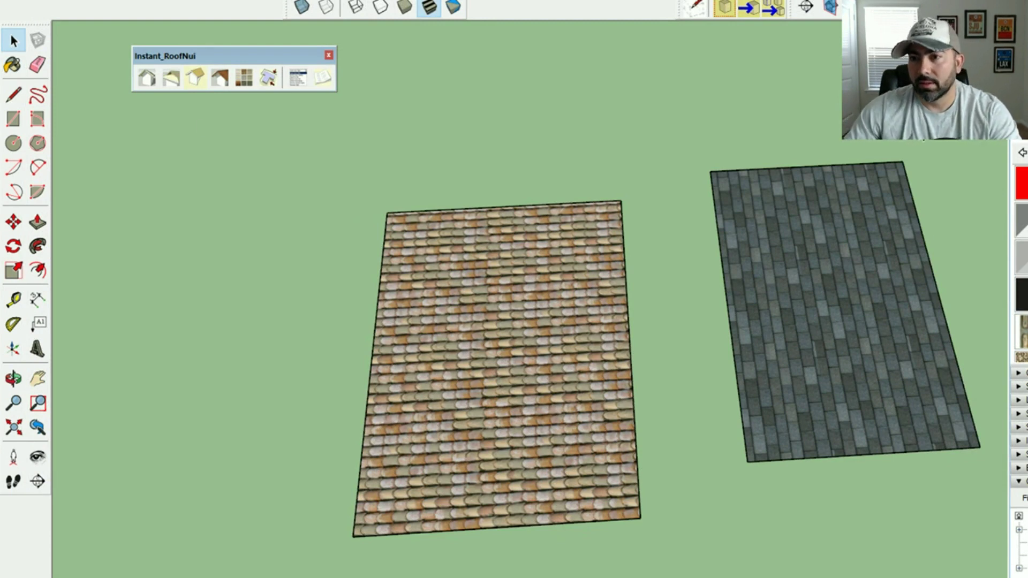
Step: Open the nested roof groups and select the hip roof surface
middle_click_drag(645, 179, 486, 264)
double_click(534, 241)
double_click(534, 241)
left_click(534, 241)
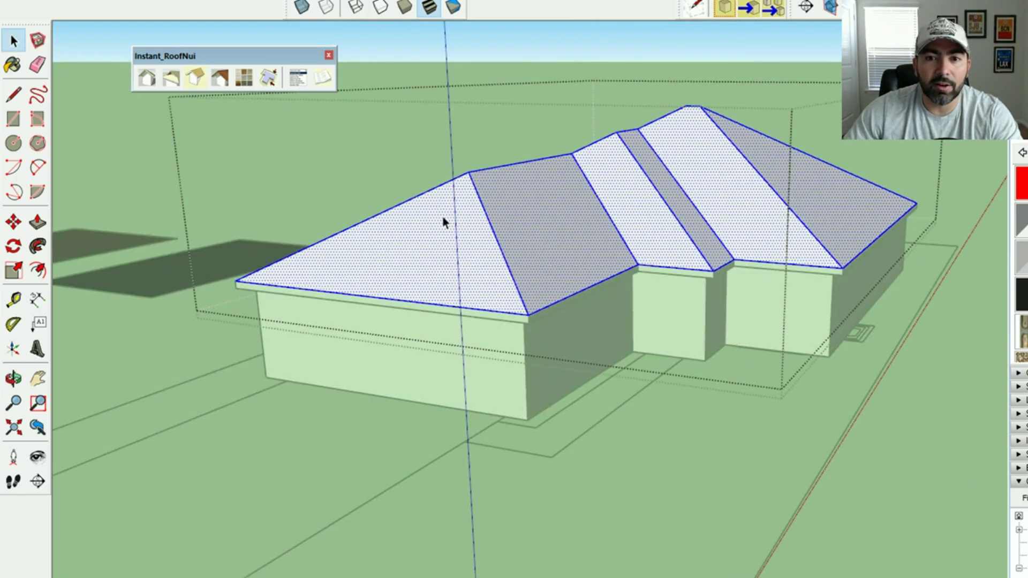
middle_click_drag(444, 222, 629, 238)
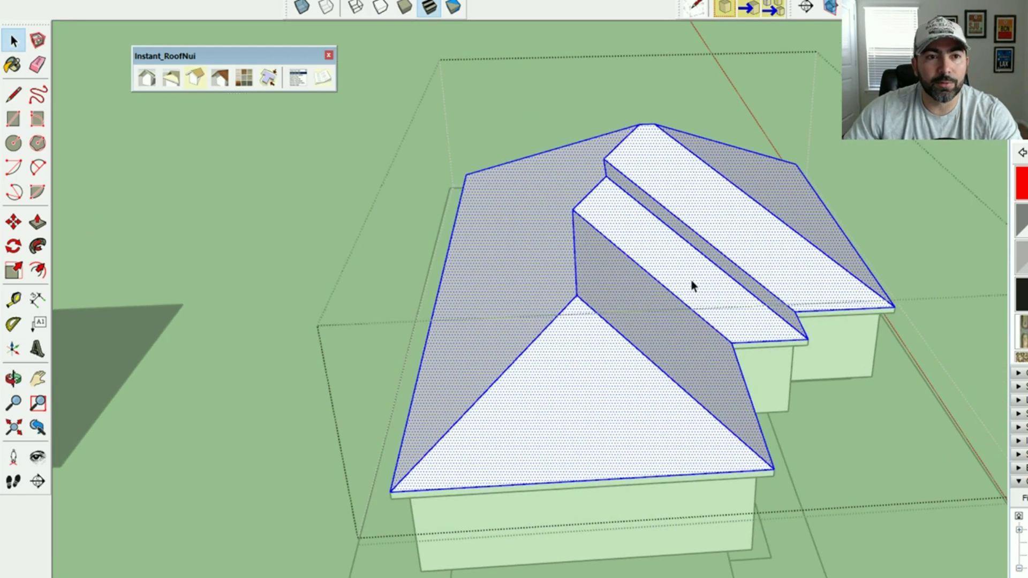
Step: In Roof Details, pick the Shingles style from the presets library
left_click(223, 81)
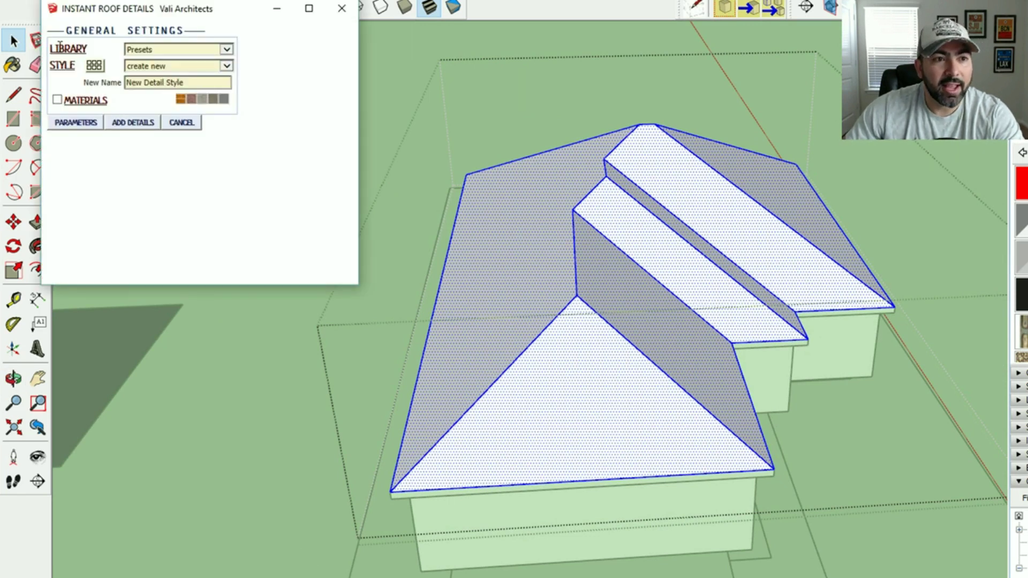
left_click(100, 65)
mouse_move(164, 152)
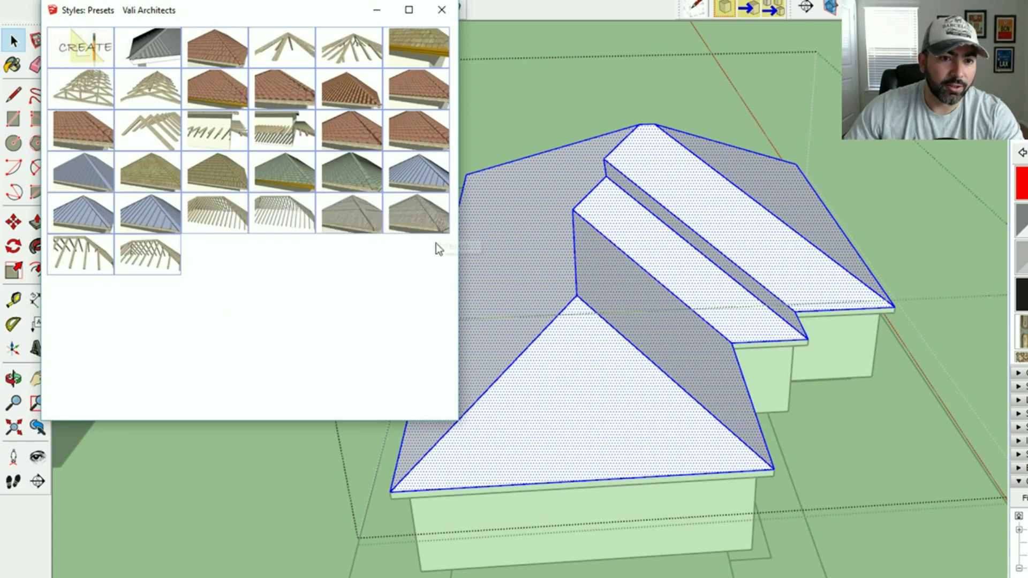
mouse_move(169, 171)
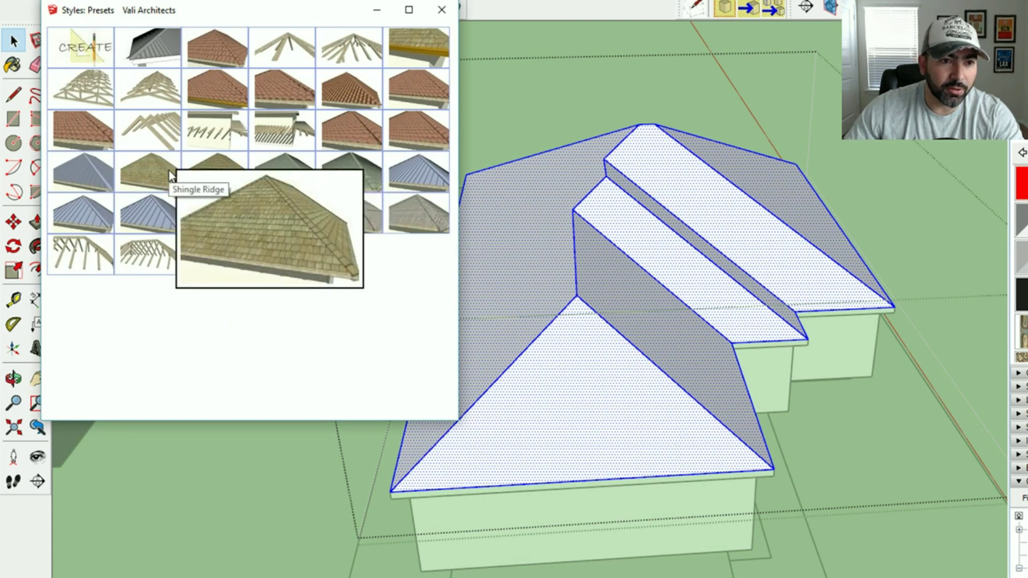
mouse_move(216, 175)
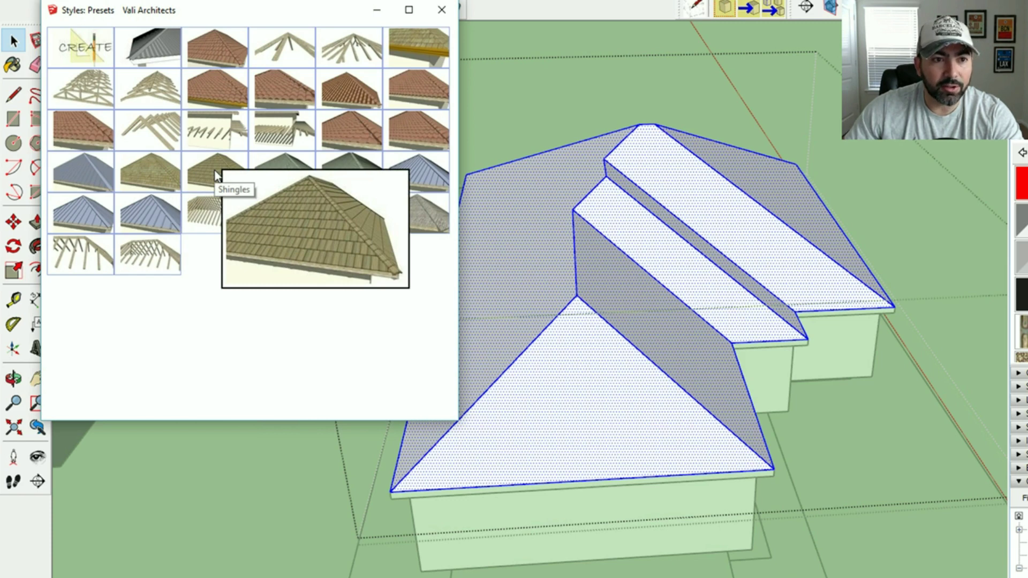
left_click(426, 45)
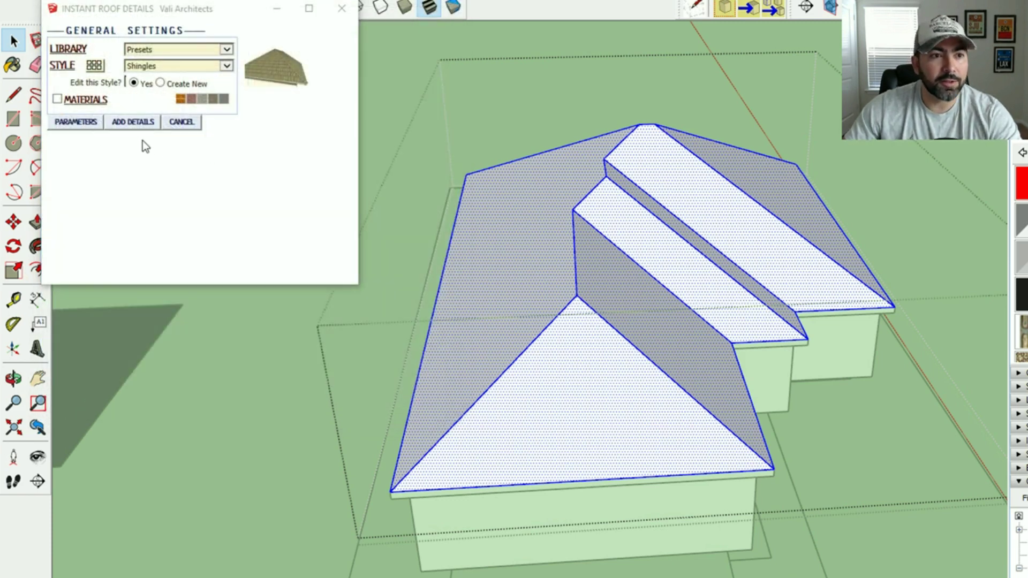
Step: Enable custom materials with shingle roof as Material 1 and none for Material 2
left_click(58, 100)
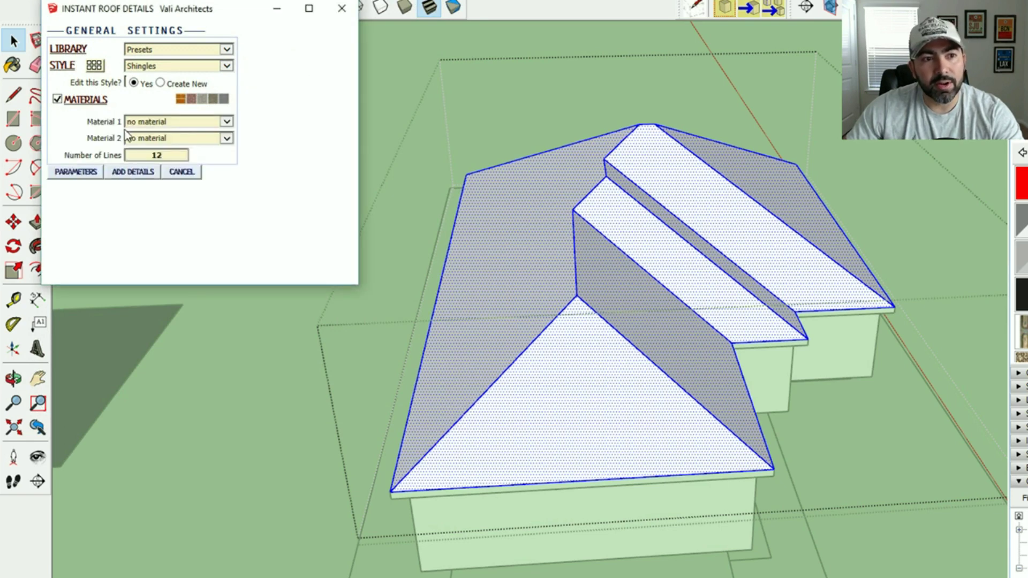
left_click(180, 124)
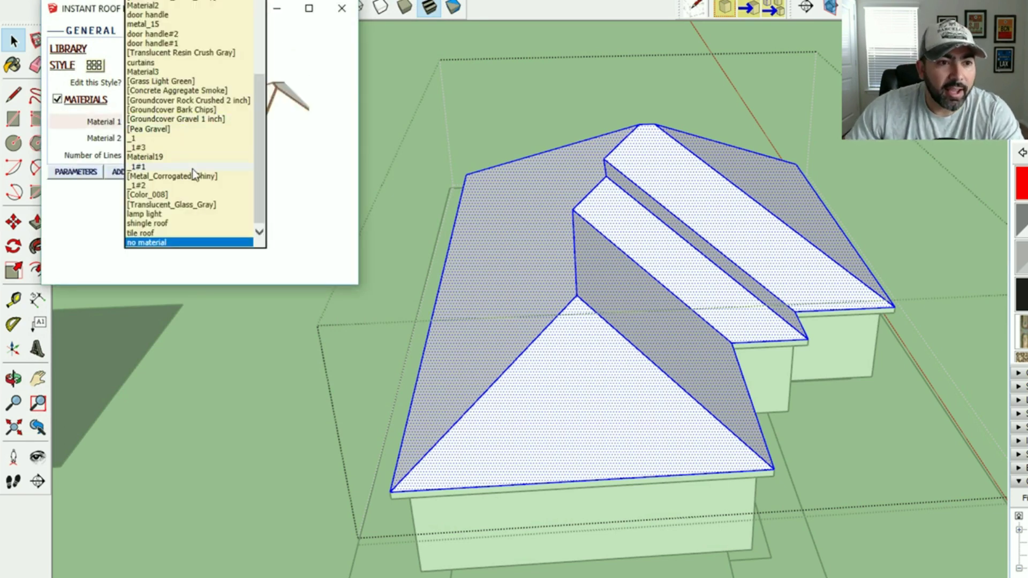
left_click(166, 223)
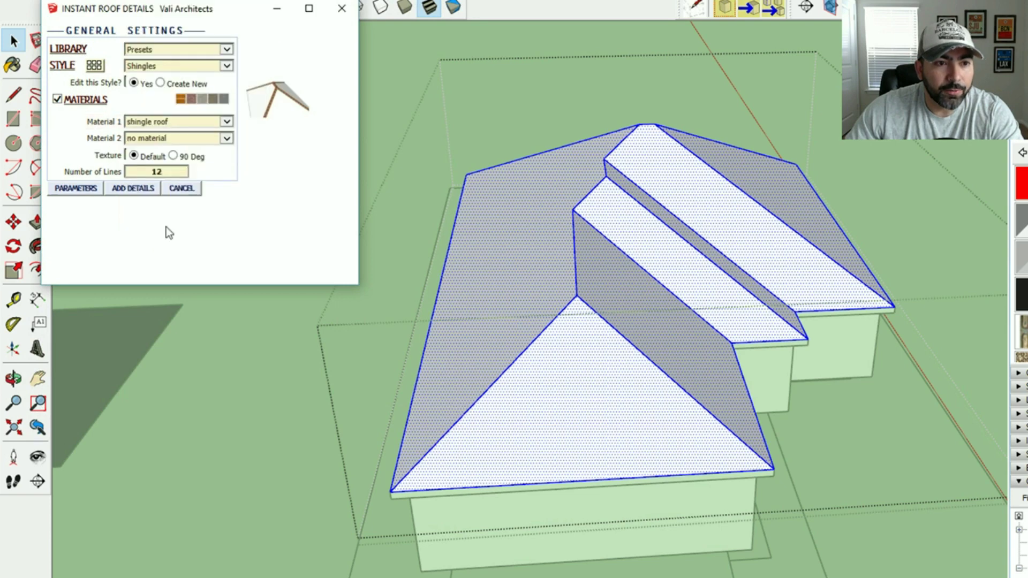
left_click(185, 140)
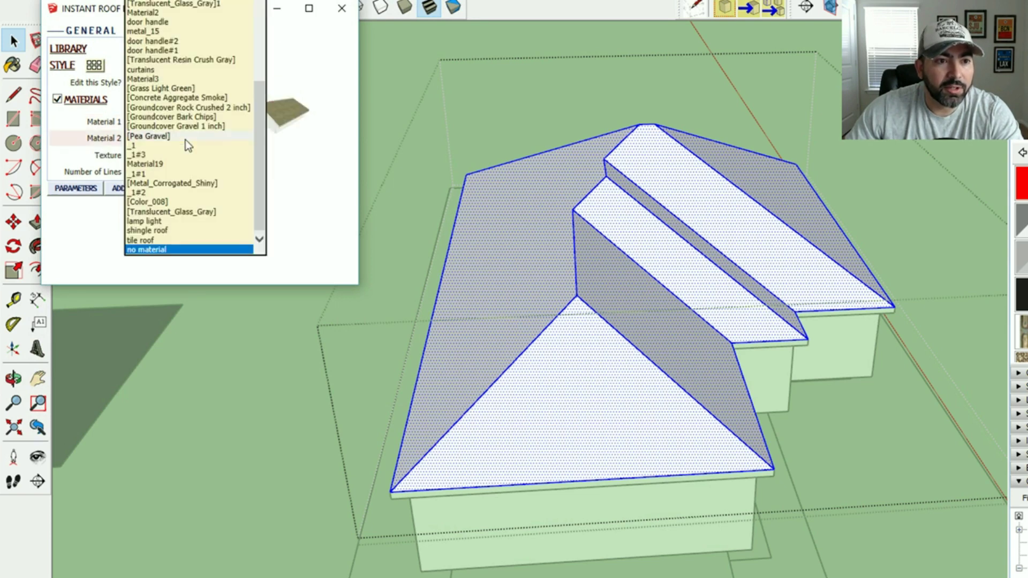
left_click(318, 203)
Step: Show the style parameters and review ridge width, shingle thickness and exposure
left_click(87, 193)
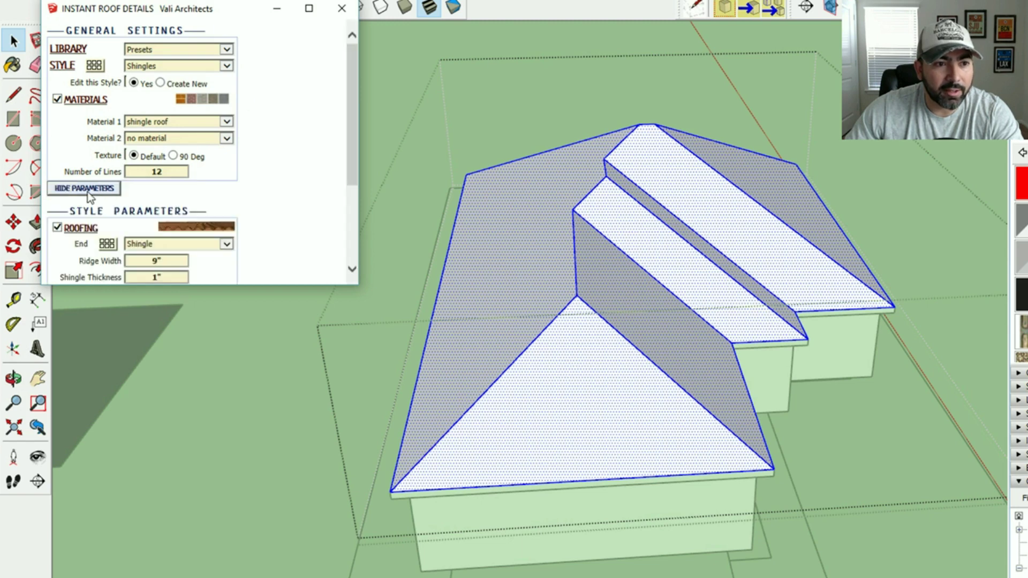
left_click_drag(256, 285, 293, 501)
left_click(167, 261)
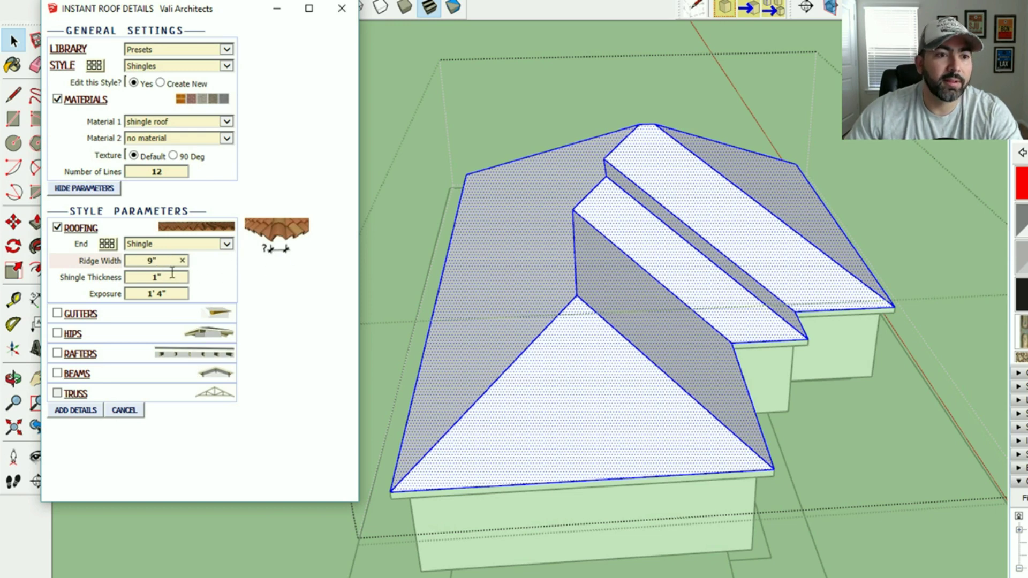
left_click(172, 278)
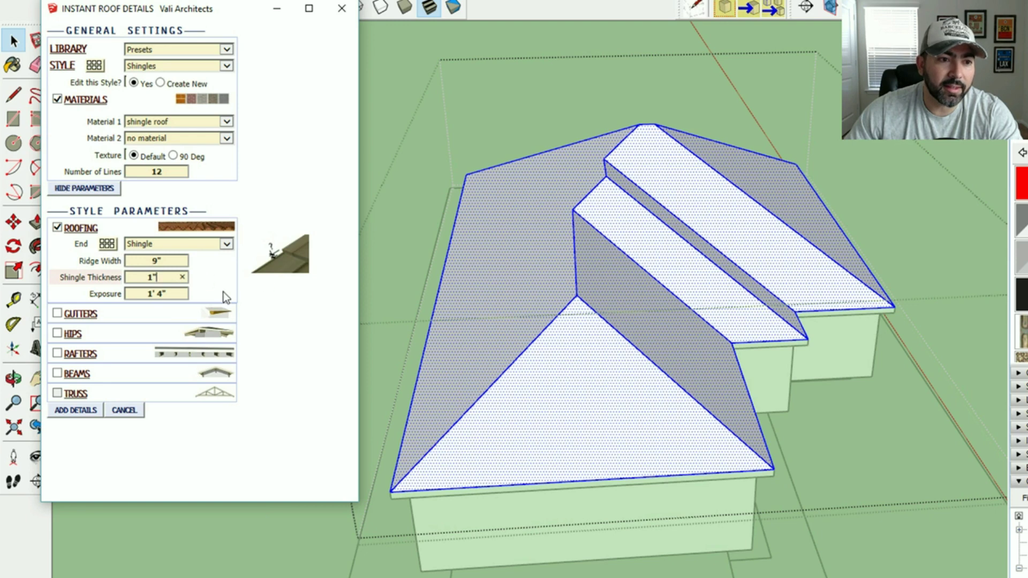
left_click(166, 294)
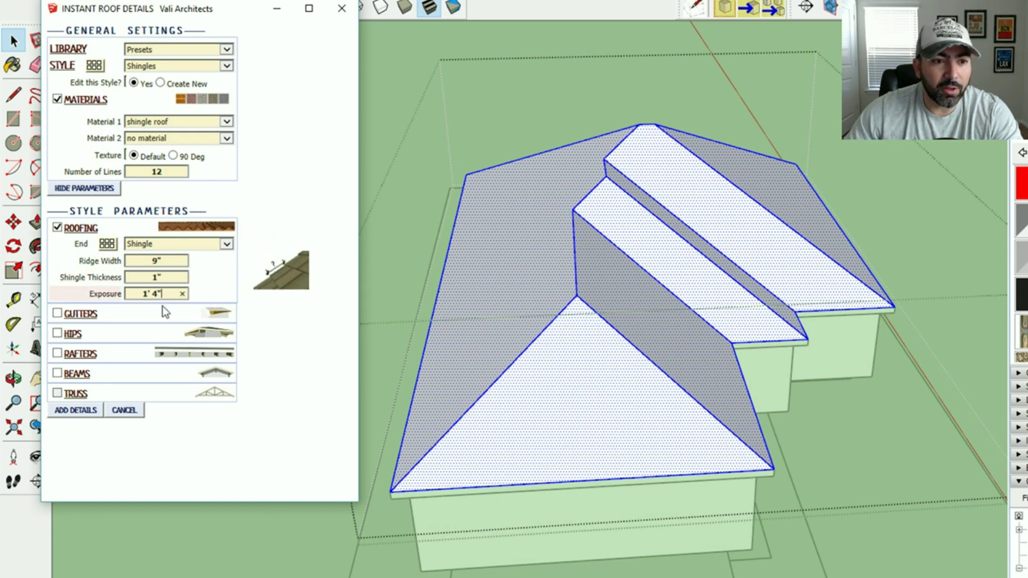
Step: Turn on gutters with the Half Round 2 profile
left_click(57, 313)
left_click(153, 332)
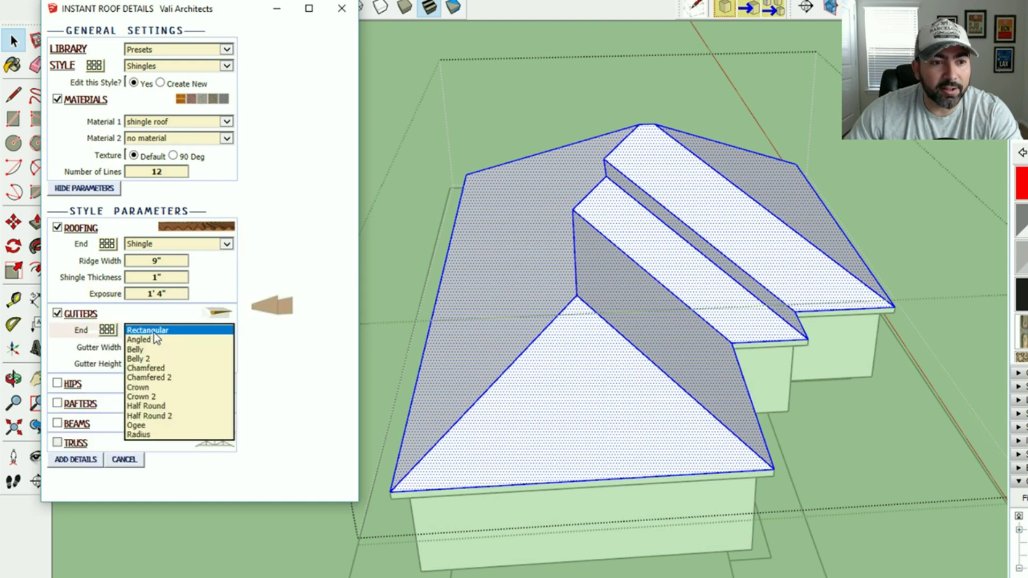
left_click(108, 331)
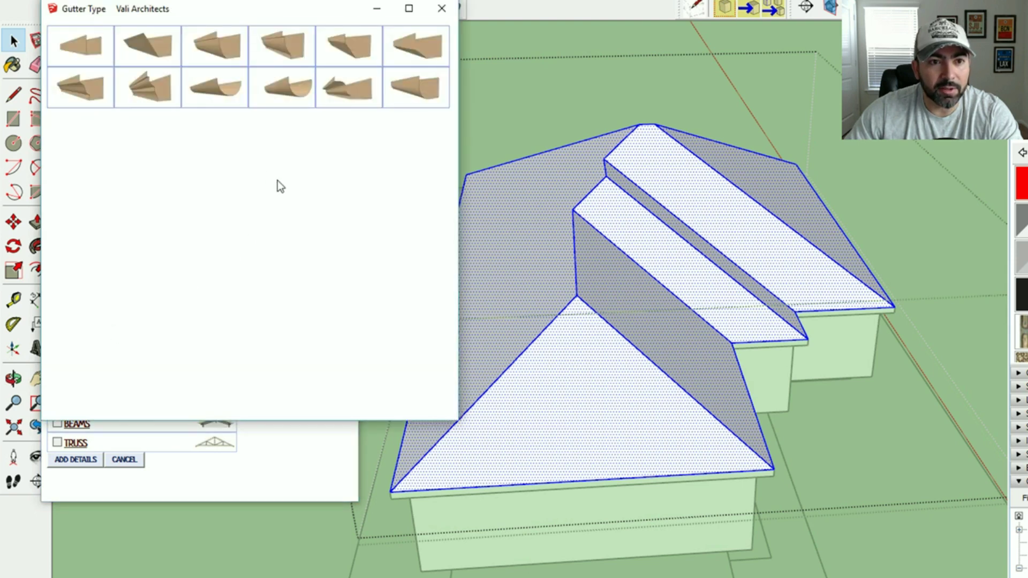
left_click(290, 89)
left_click(442, 8)
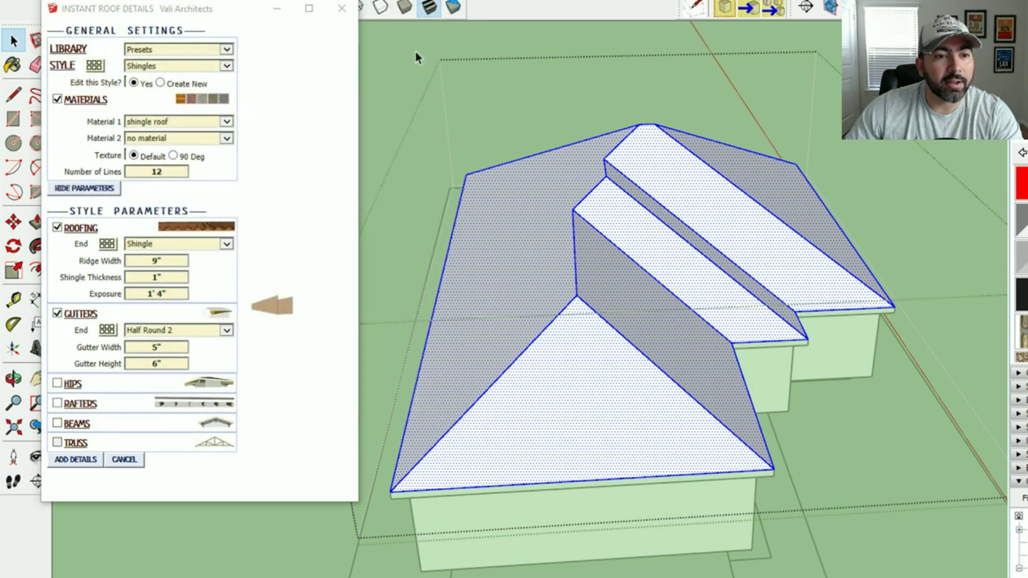
Step: Generate the shingles and gutters, then orbit in on the eave gutter
left_click(80, 460)
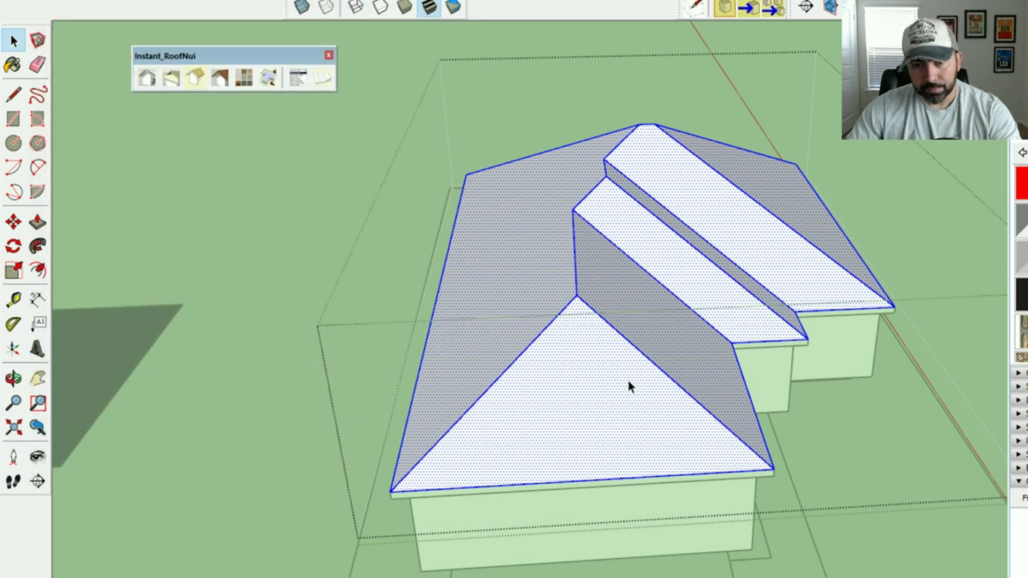
middle_click_drag(702, 373, 580, 309)
scroll(580, 310, "up", 5)
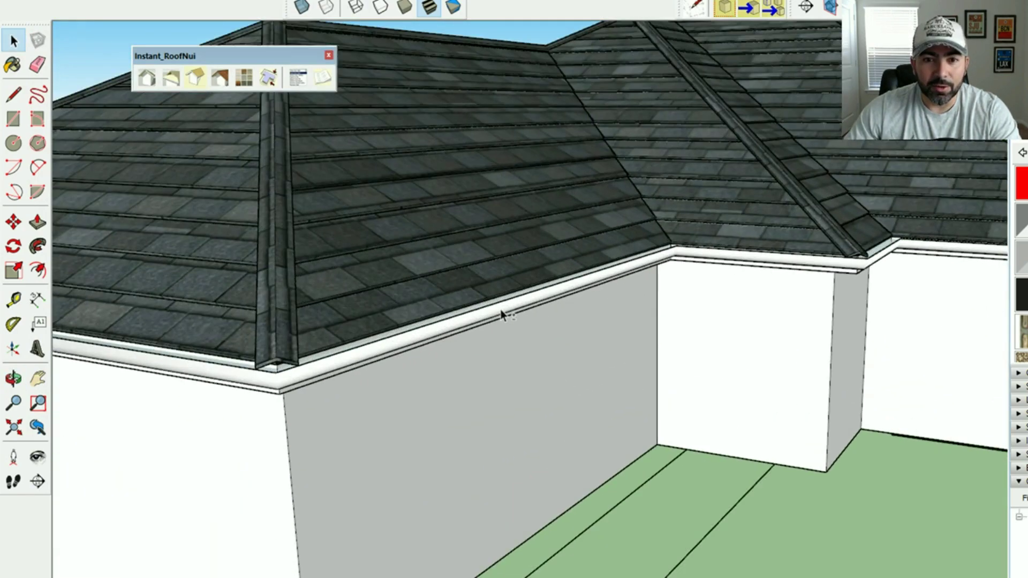
middle_click_drag(502, 315, 690, 257)
middle_click_drag(691, 257, 500, 408, "shift")
scroll(626, 358, "up", 4)
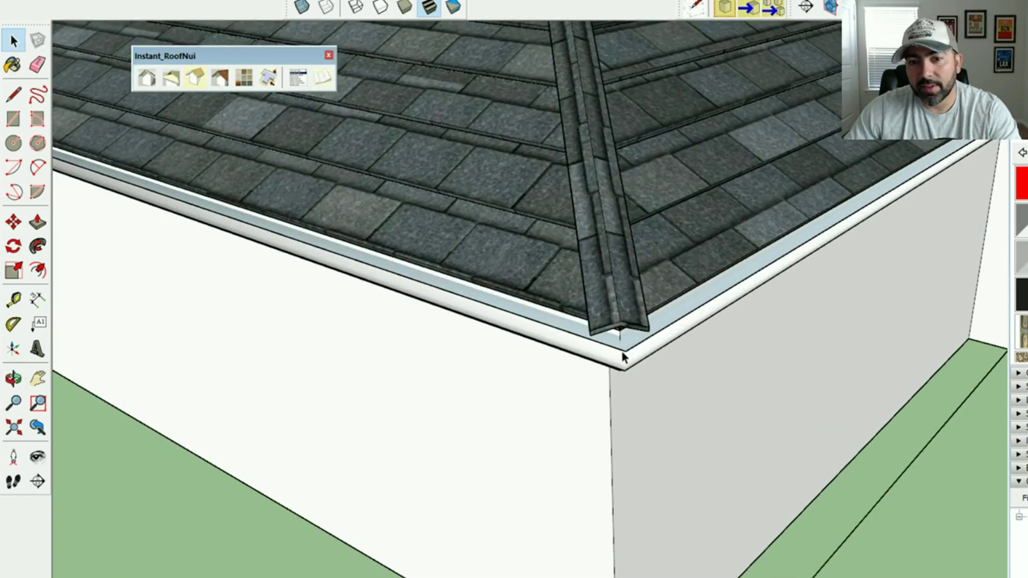
Step: Paint the white gutter inside the nested roof group black
left_click(623, 354)
middle_click_drag(622, 353, 656, 374, "shift")
double_click(564, 395)
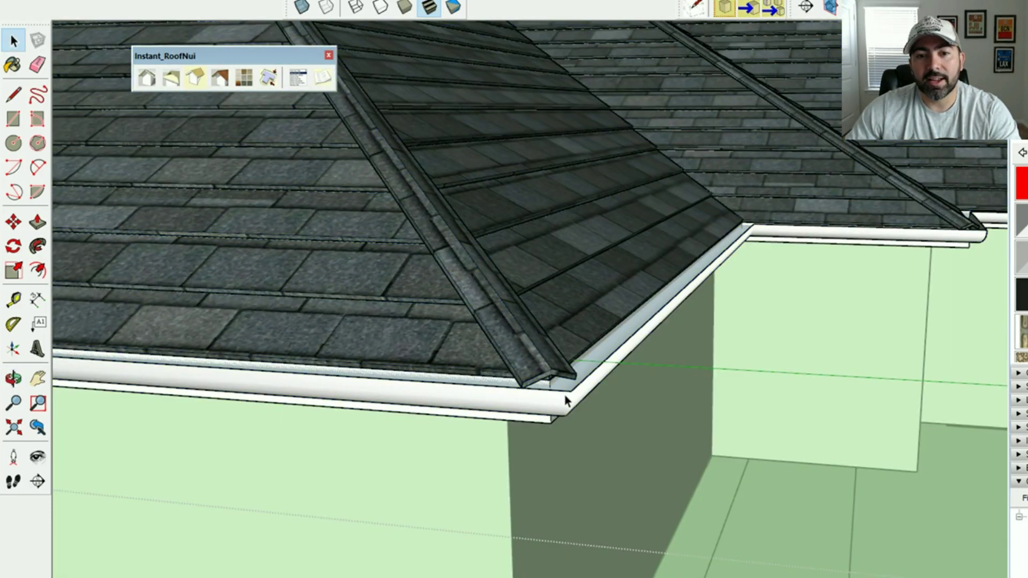
double_click(565, 396)
left_click(565, 397)
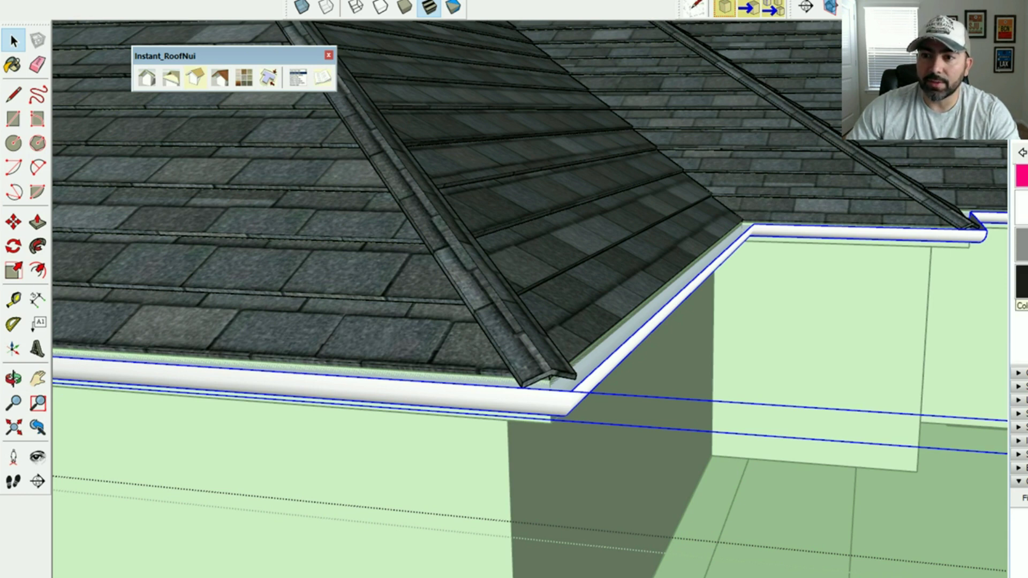
key("b")
left_click(616, 349)
left_click(14, 41)
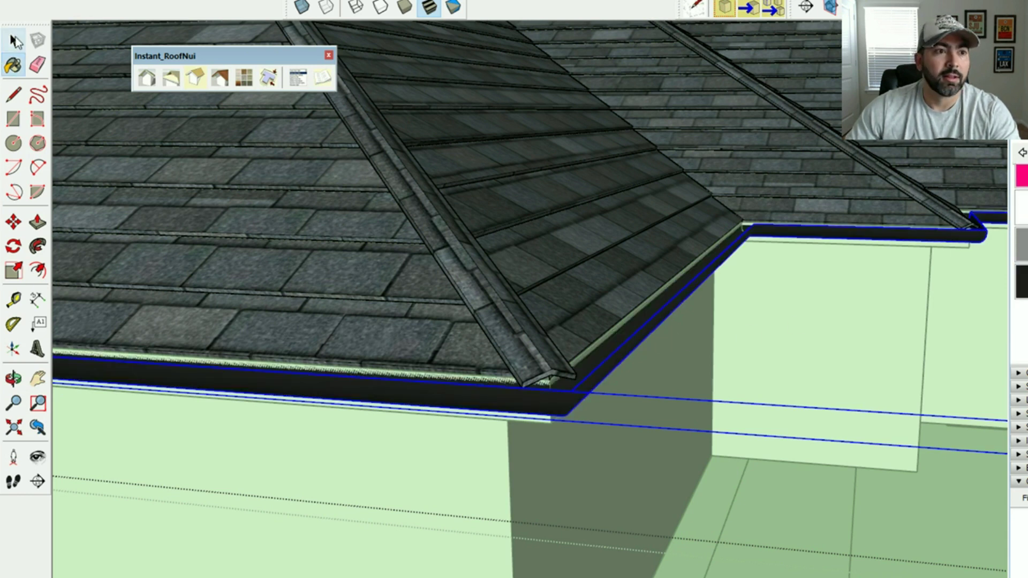
left_click(482, 291)
scroll(500, 300, "down", 5)
middle_click_drag(742, 325, 539, 327)
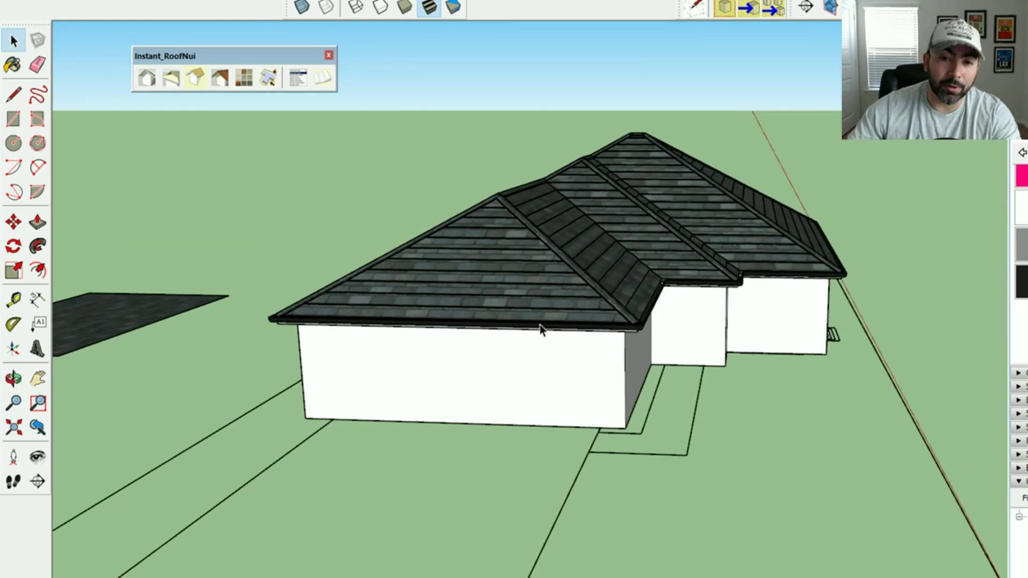
Step: Delete the shingle details group, leaving the plain hip roof
left_click(531, 245)
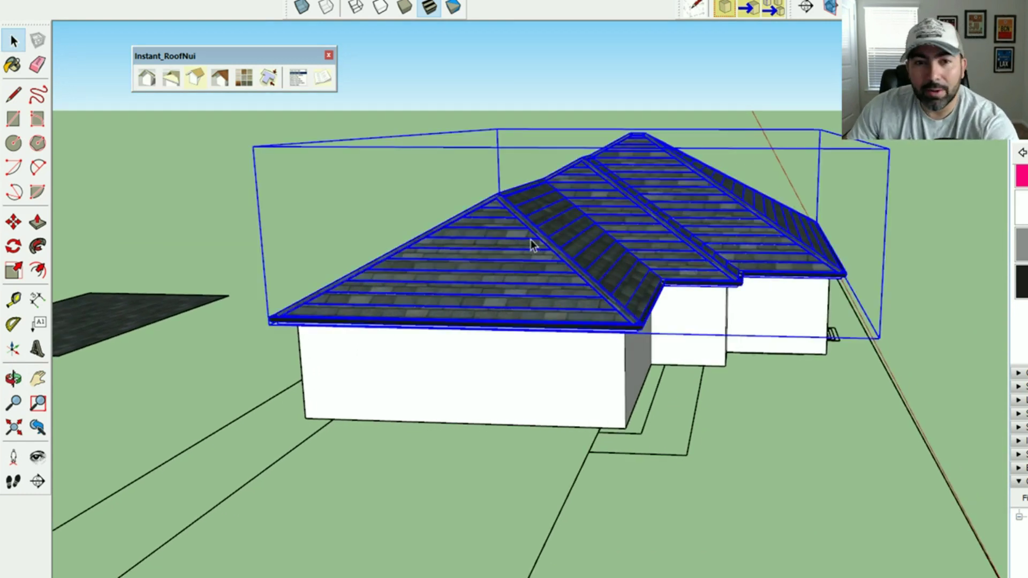
double_click(532, 236)
left_click(534, 236)
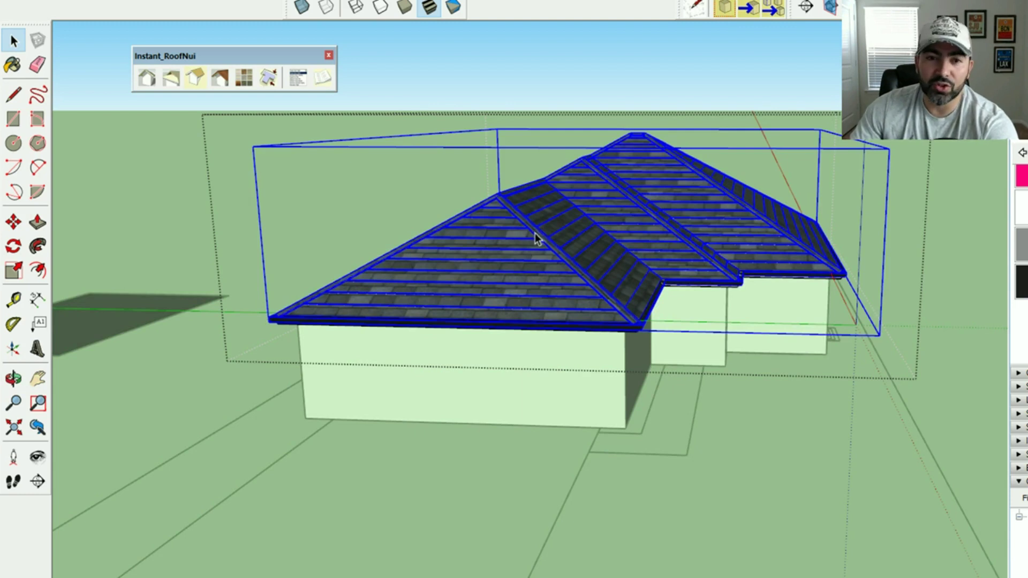
key("Delete")
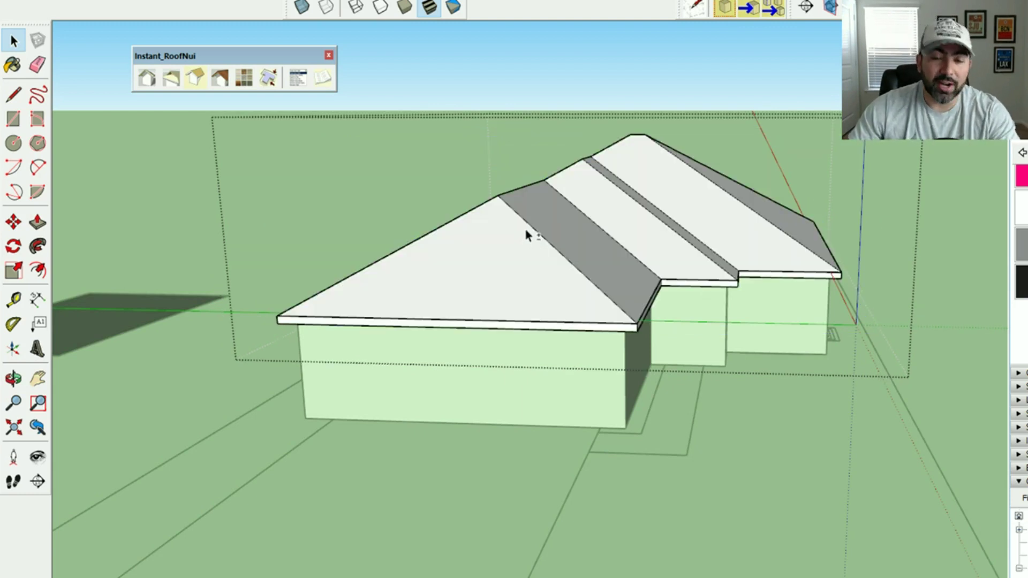
Step: Select all the plain roof faces and bring up Roof Details
middle_click_drag(525, 232, 551, 266)
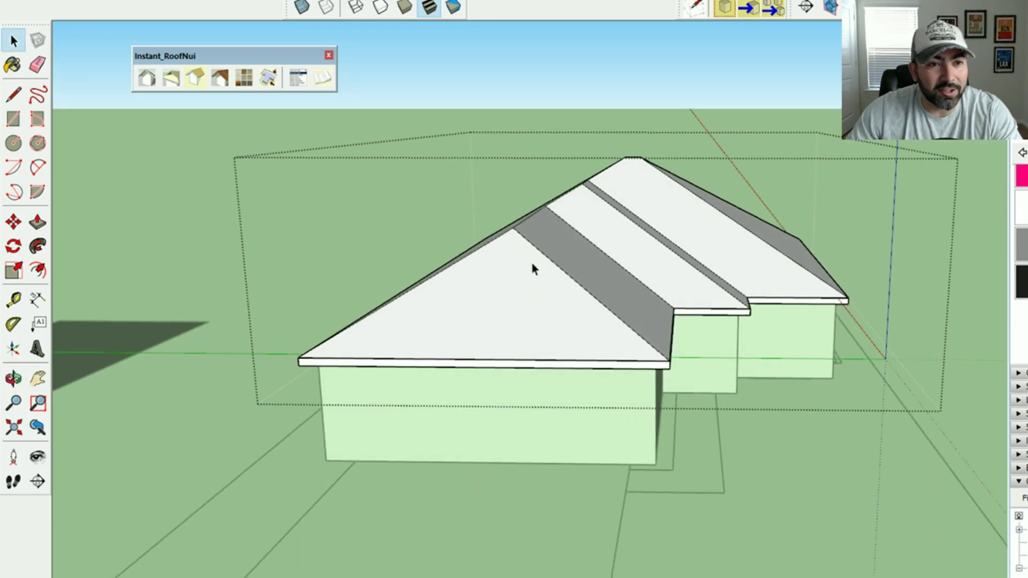
triple_click(532, 268)
middle_click_drag(459, 257, 432, 276)
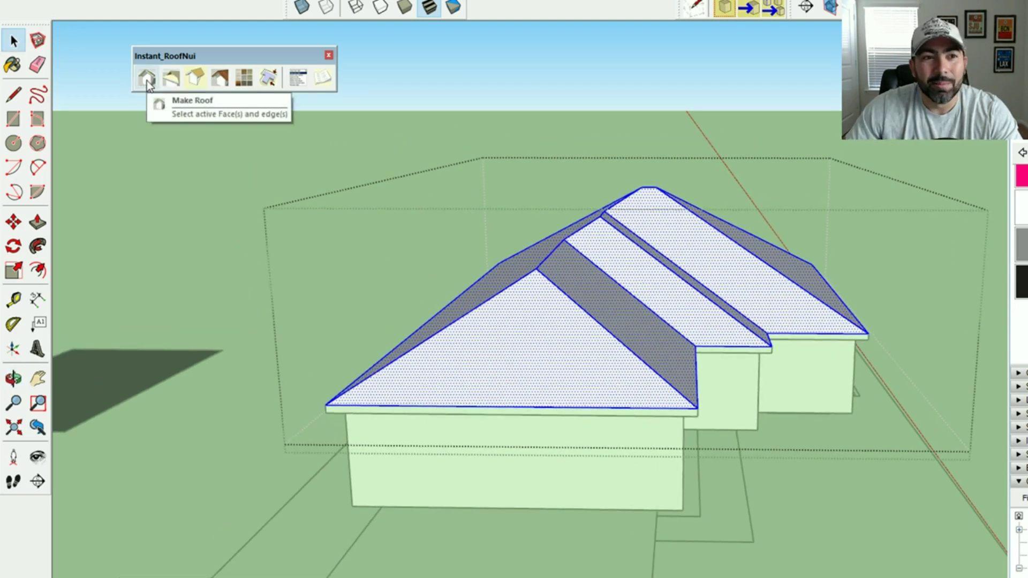
left_click(220, 79)
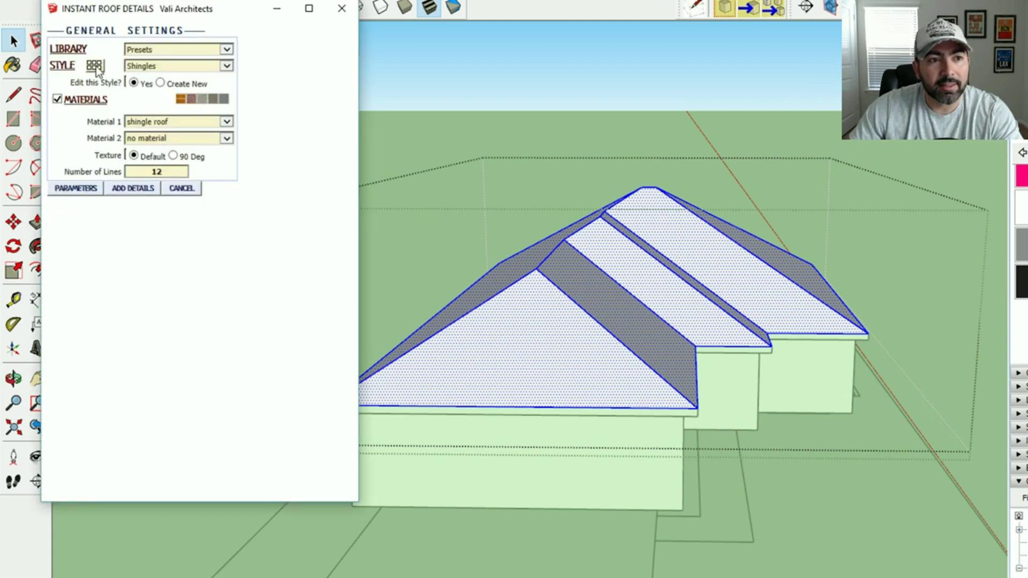
Step: Switch the roof detail style to the Mission S tile preset
left_click(95, 65)
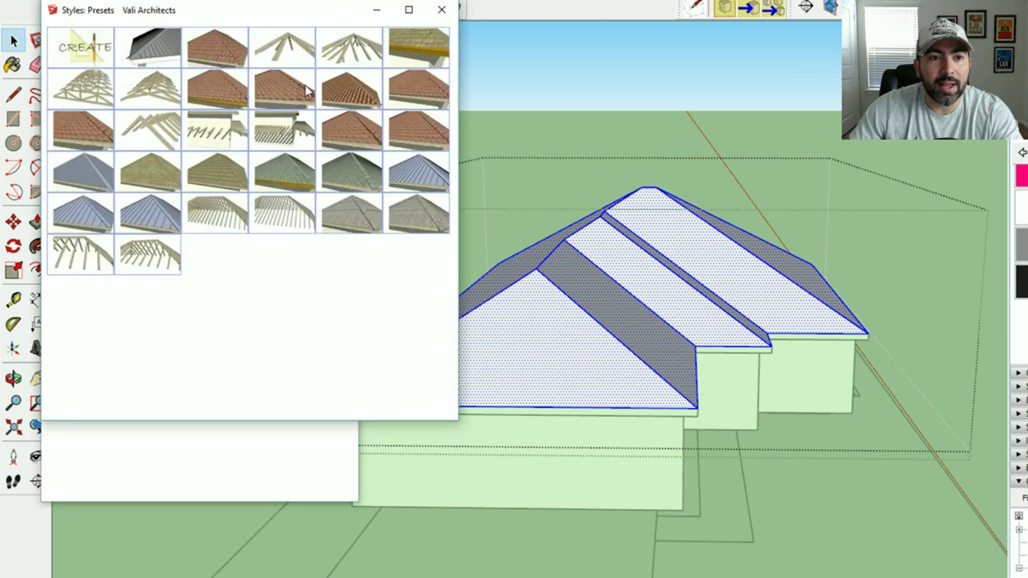
mouse_move(298, 86)
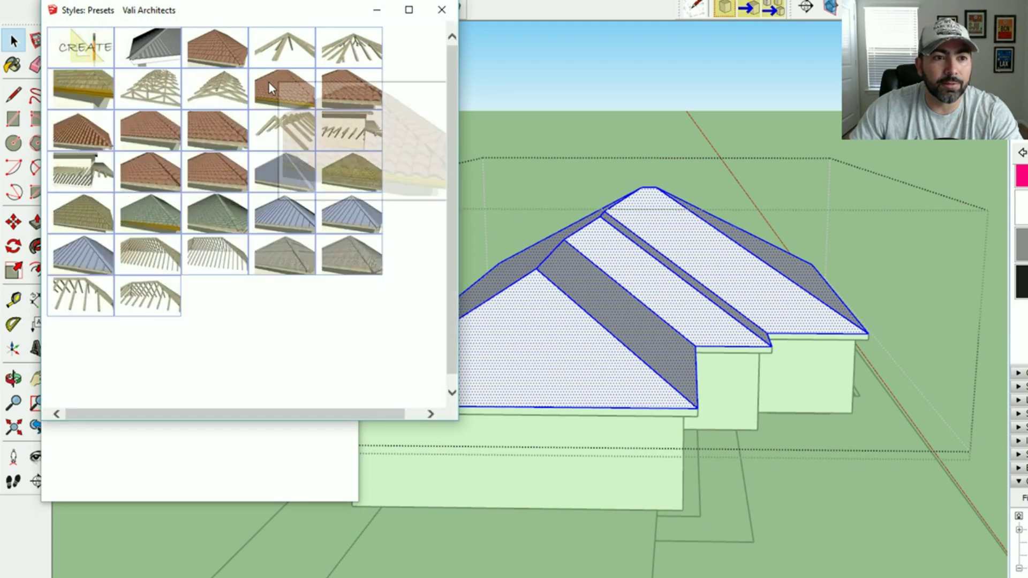
mouse_move(229, 87)
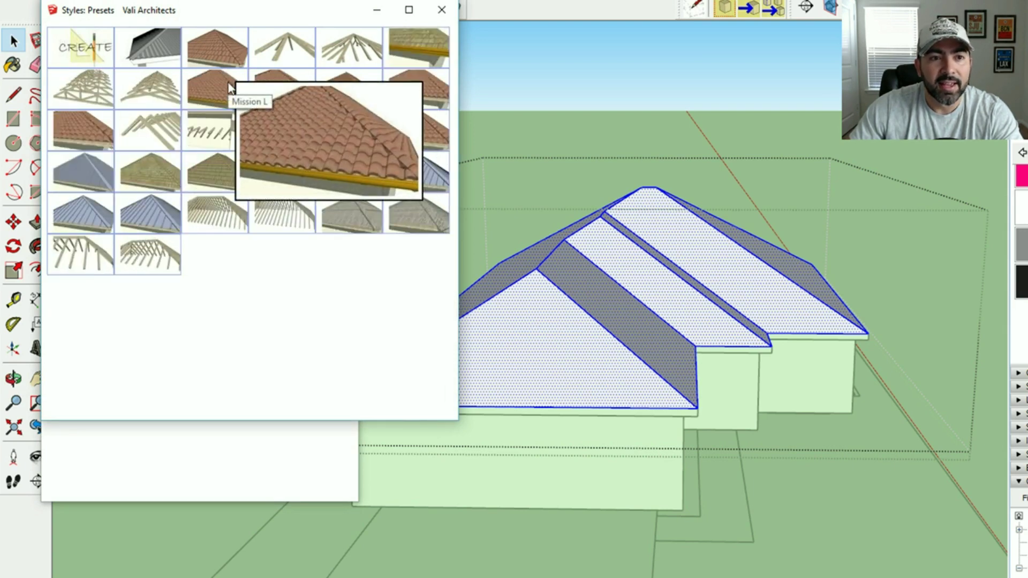
mouse_move(416, 87)
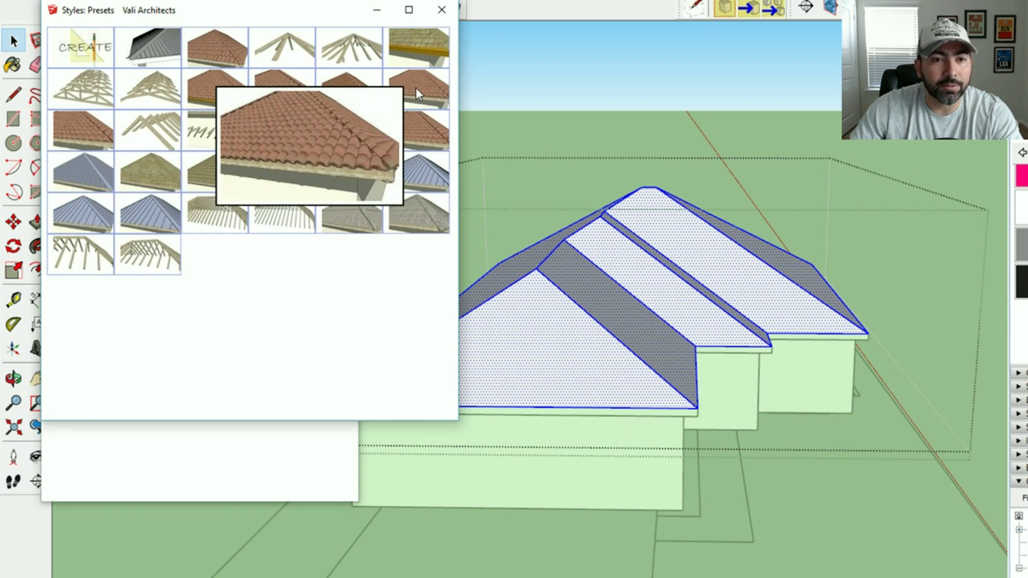
left_click(445, 15)
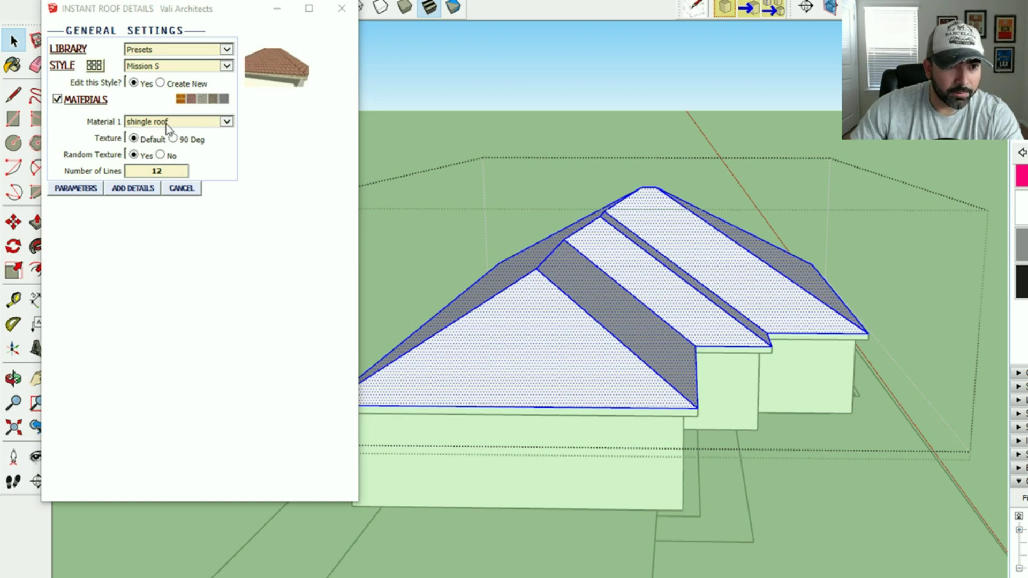
Step: Set Material 1 to tile roof and the tile facets to 12
left_click(181, 122)
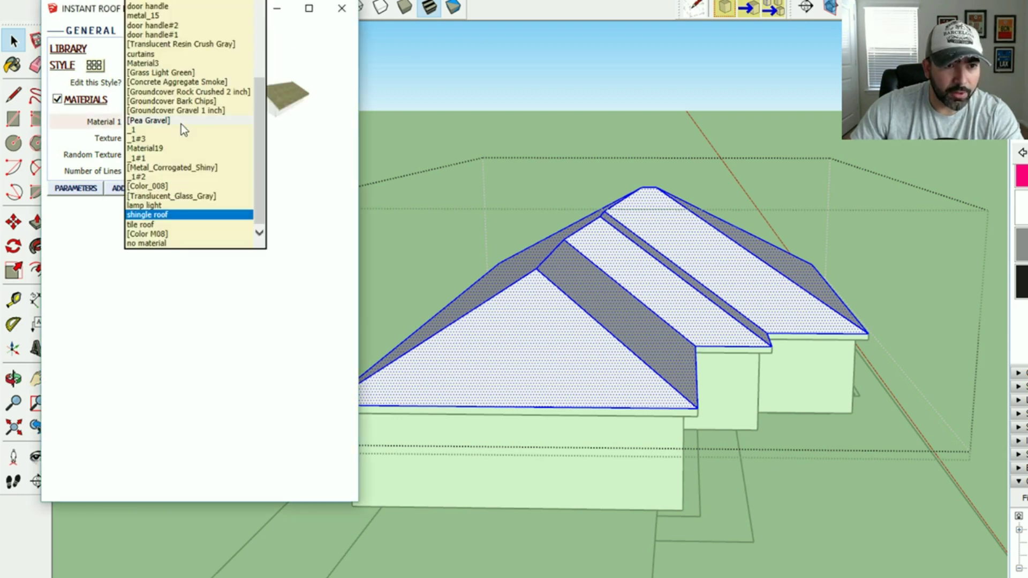
left_click(150, 224)
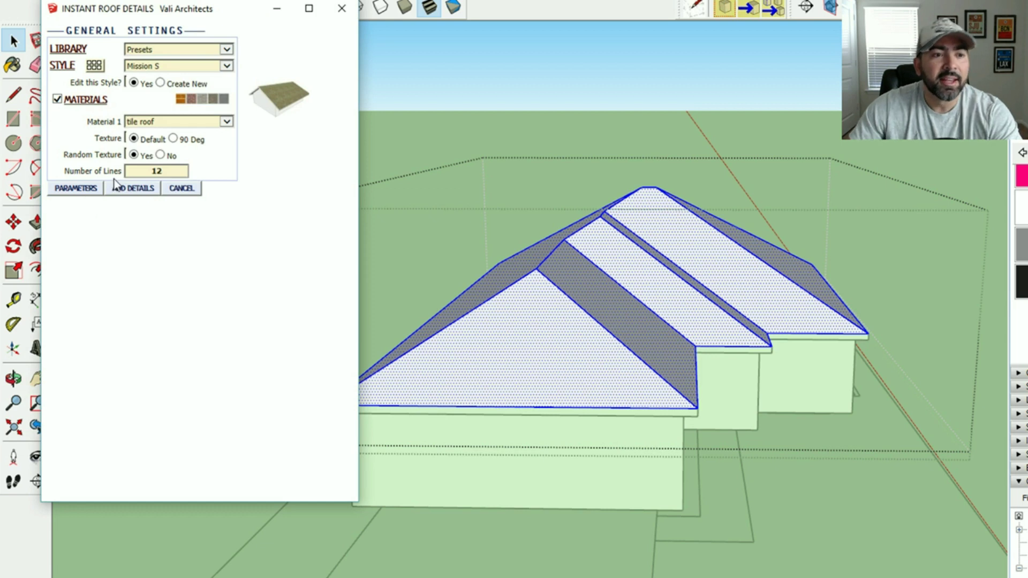
left_click(145, 171)
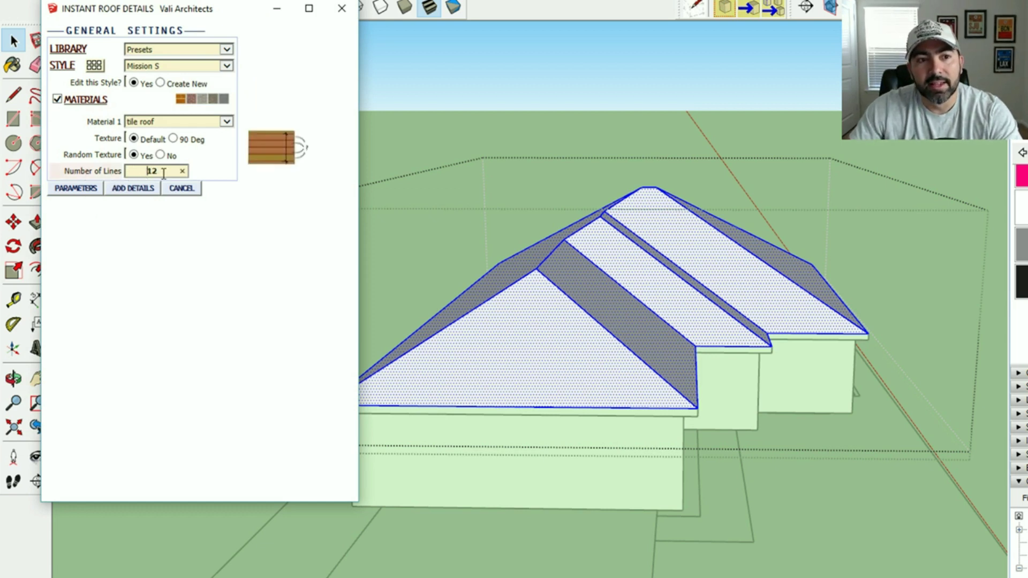
left_click(71, 189)
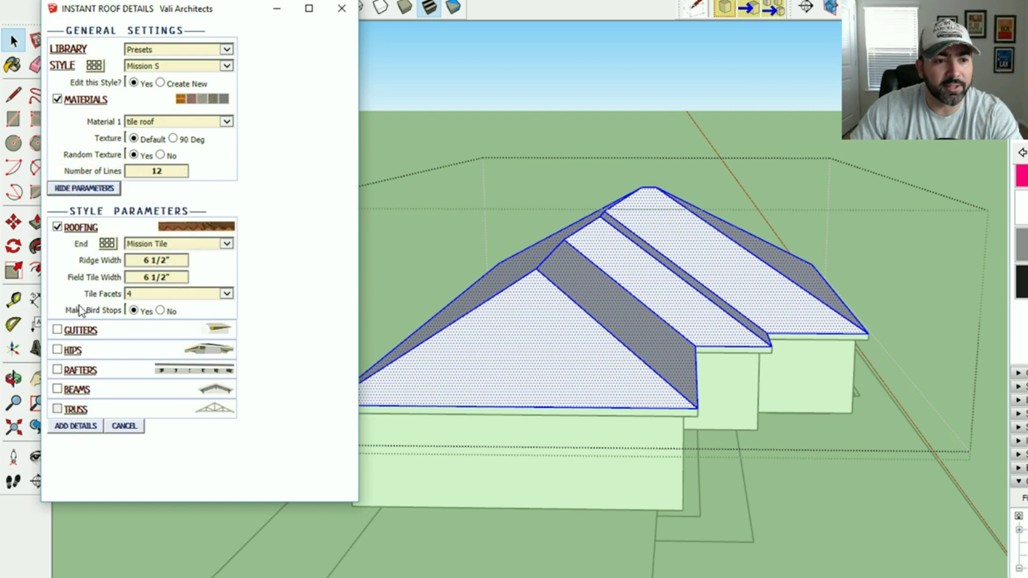
left_click(152, 295)
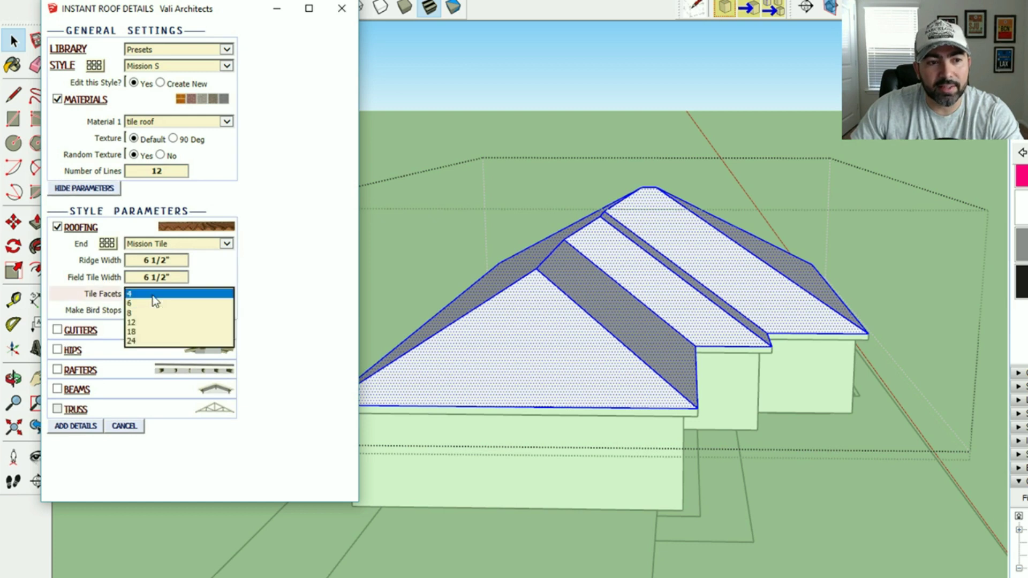
left_click(143, 322)
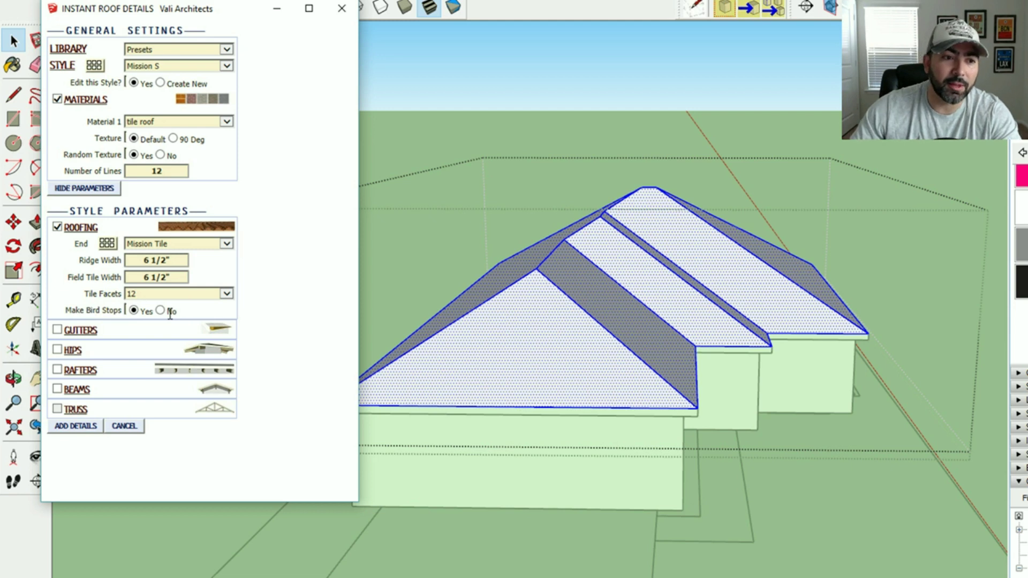
Step: Add Half Round 2 gutters and generate the tile roof details
left_click(61, 331)
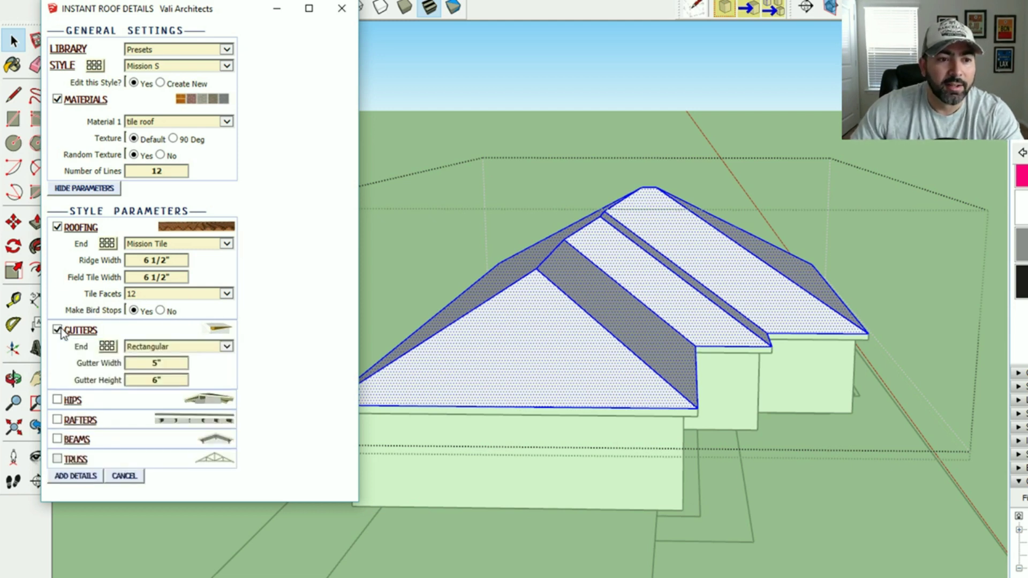
left_click(204, 349)
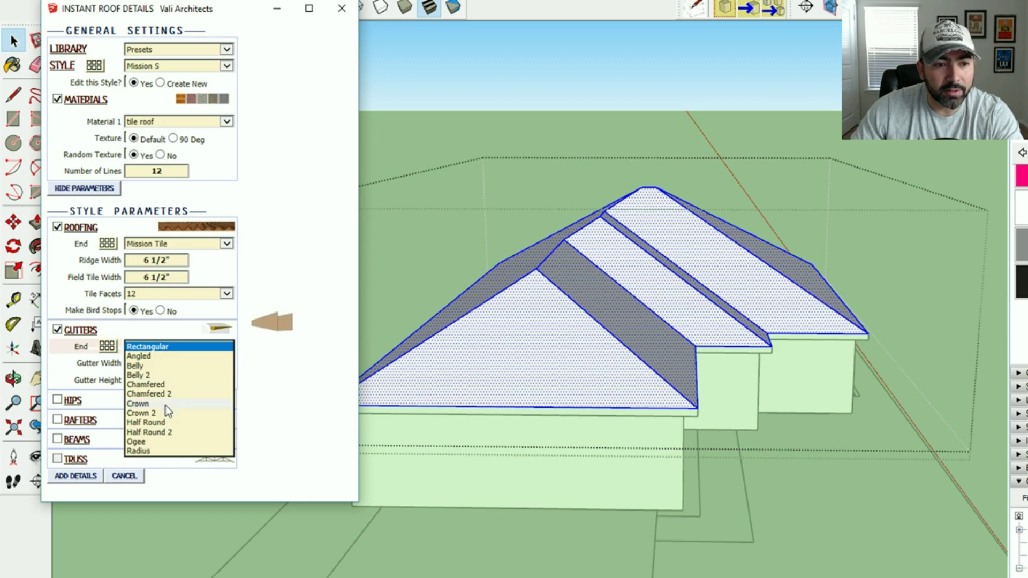
left_click(155, 432)
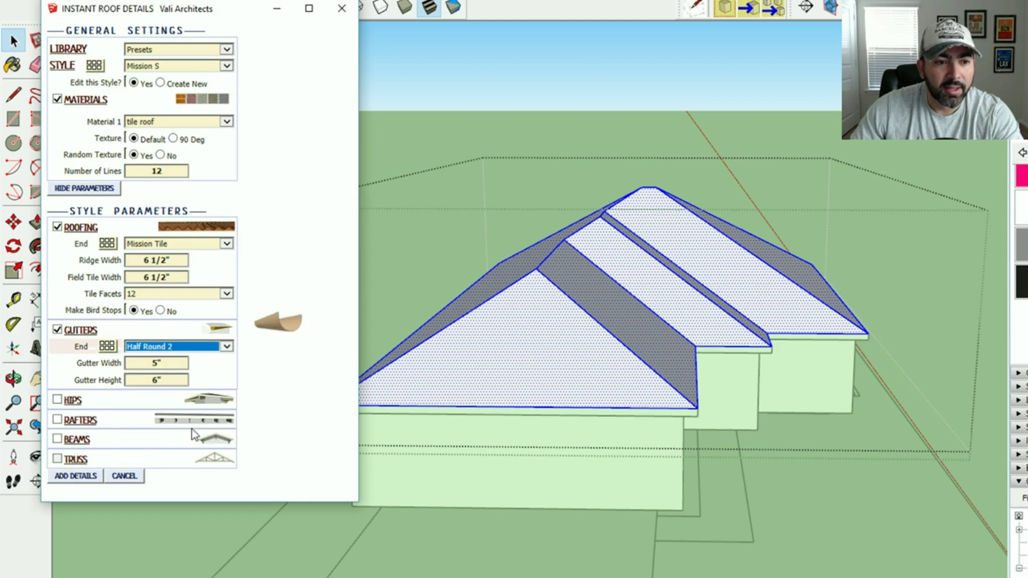
left_click(88, 477)
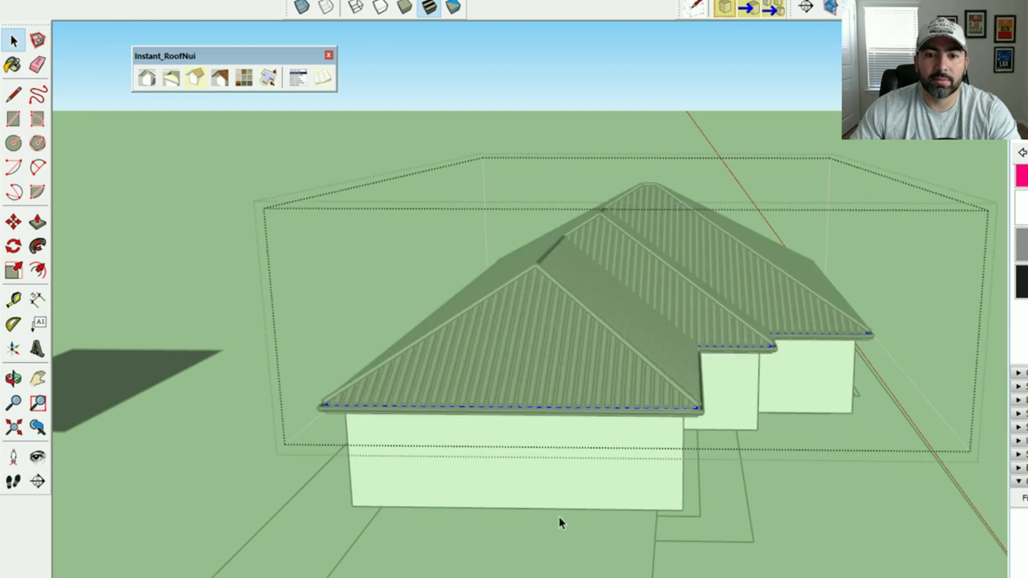
Step: Inside the house group, paint the fascia band under the tiled eaves solid black
scroll(702, 461, "up", 5)
middle_click_drag(707, 454, 482, 411)
middle_click_drag(707, 413, 407, 338)
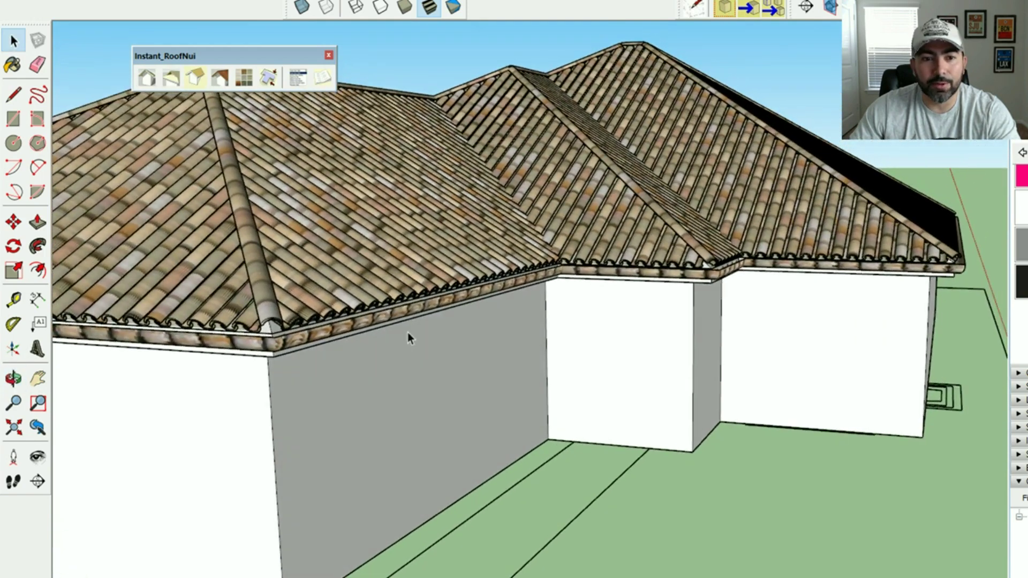
left_click(392, 316)
double_click(398, 316)
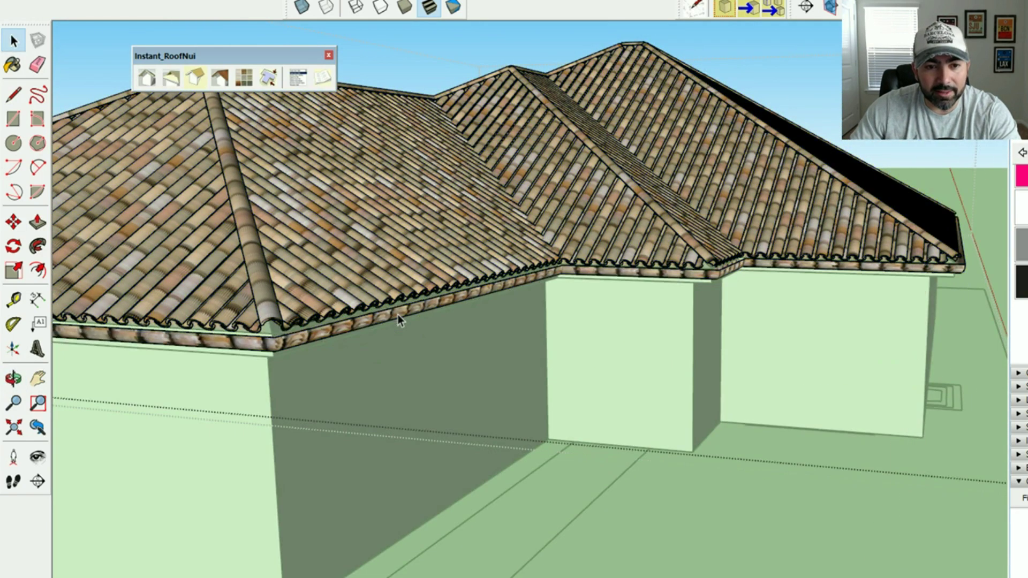
left_click(397, 314)
key("b")
left_click(459, 291)
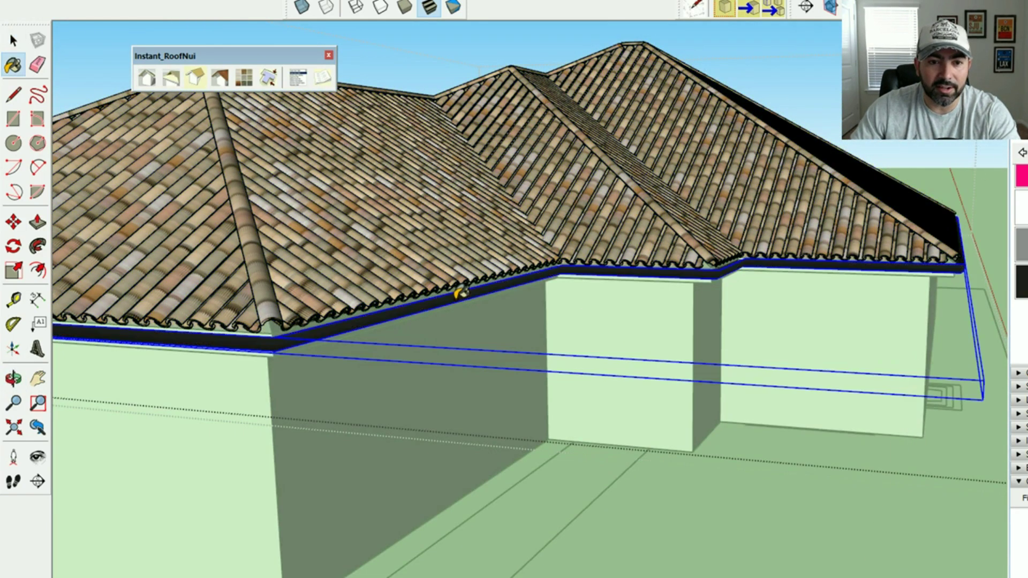
left_click(16, 42)
middle_click_drag(595, 344, 622, 324)
scroll(622, 322, "up", 5)
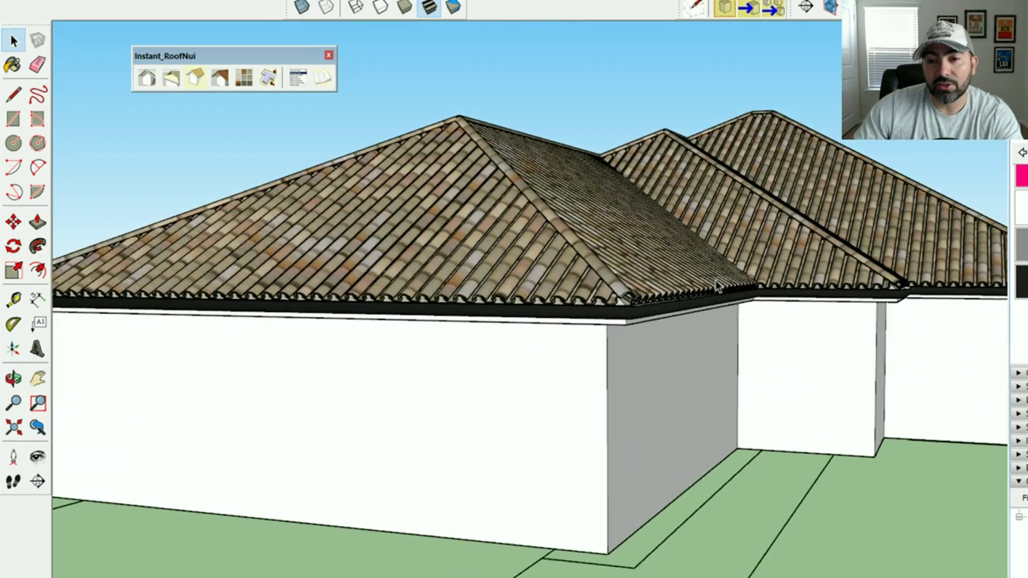
scroll(625, 291, "down", 3)
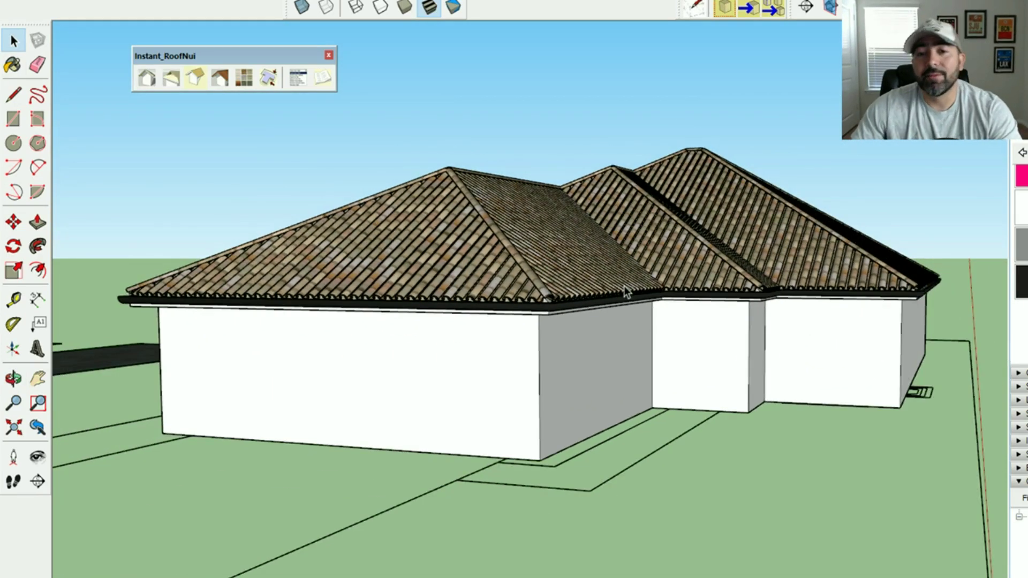
middle_click_drag(633, 282, 614, 313)
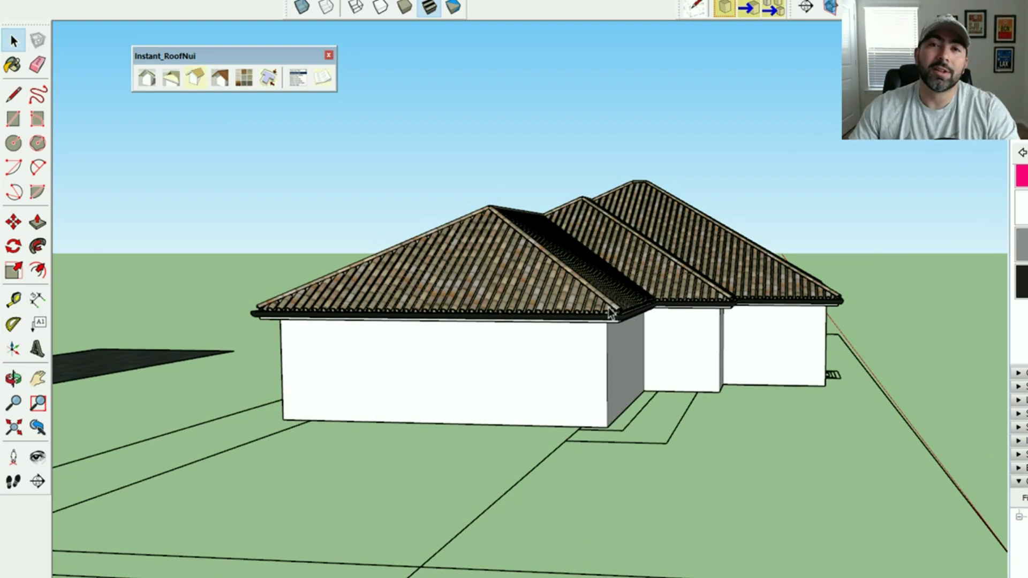
middle_click_drag(512, 316, 591, 358)
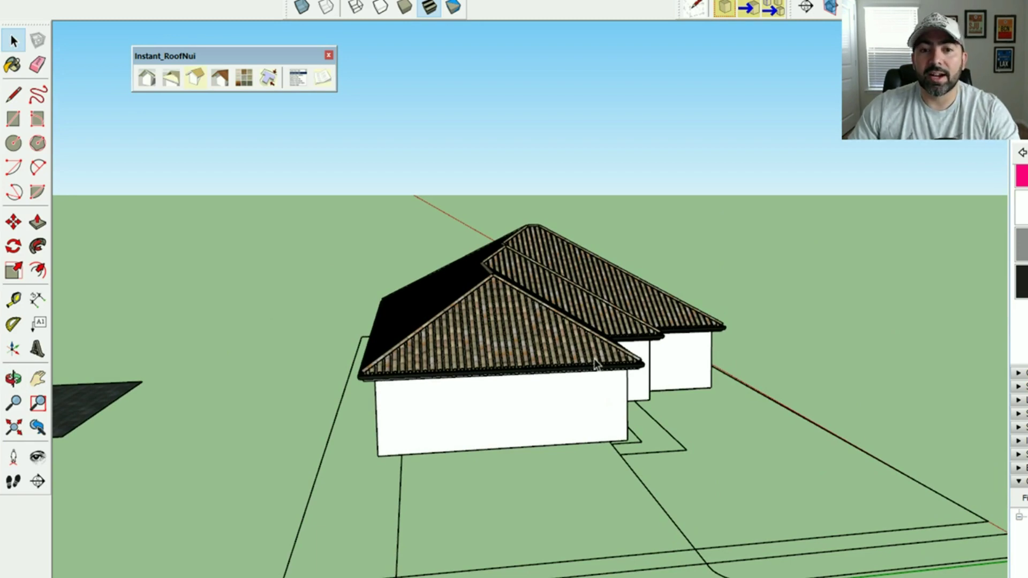
middle_click_drag(595, 364, 529, 382)
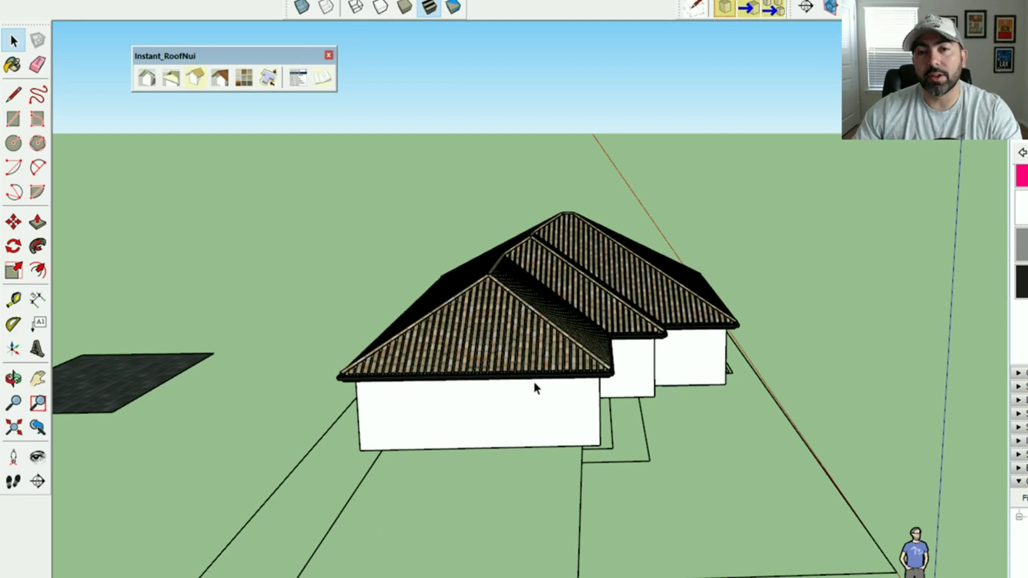
middle_click_drag(756, 395, 828, 394)
scroll(544, 320, "up", 2)
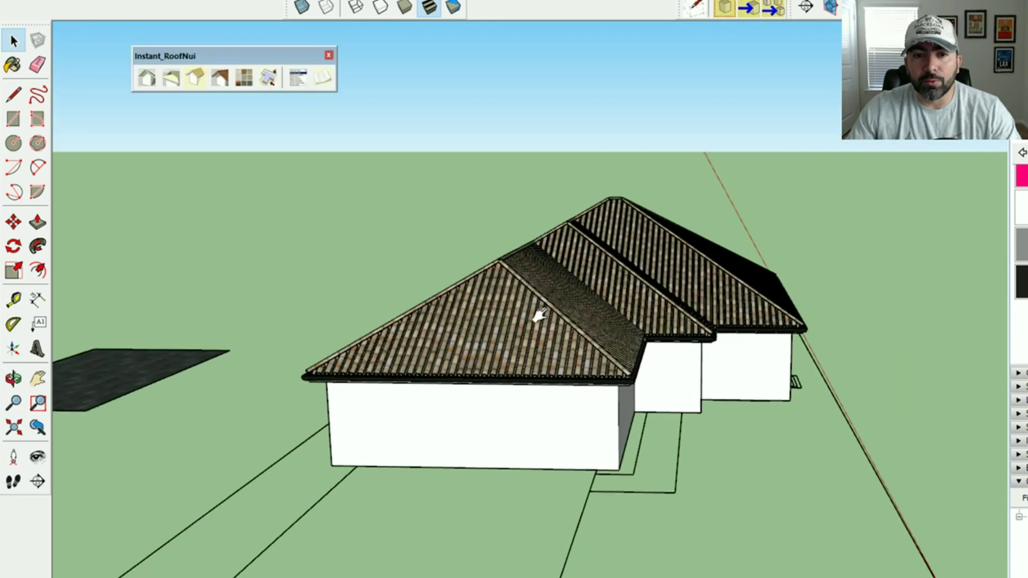
middle_click_drag(538, 313, 528, 344)
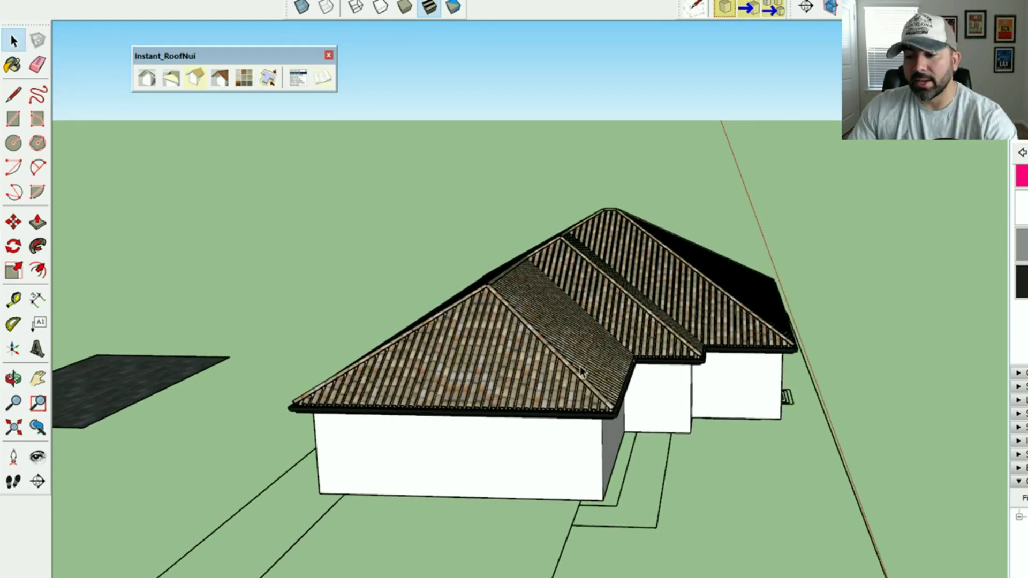
Step: Delete the old Mission tile roof from the house group
left_click(539, 340)
double_click(523, 321)
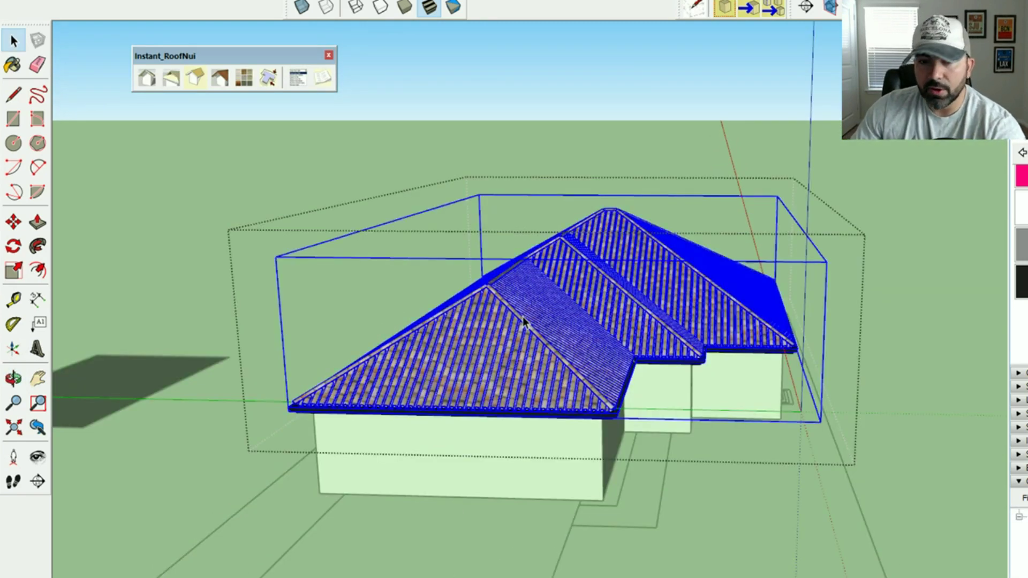
key("Delete")
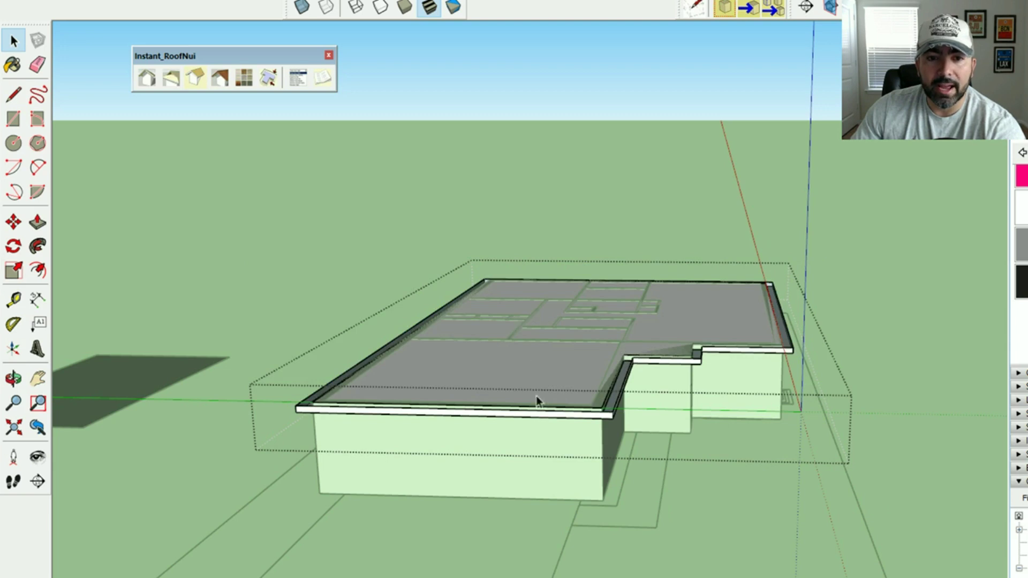
Step: Hide the house walls group
middle_click_drag(536, 399, 544, 429)
left_click(570, 380)
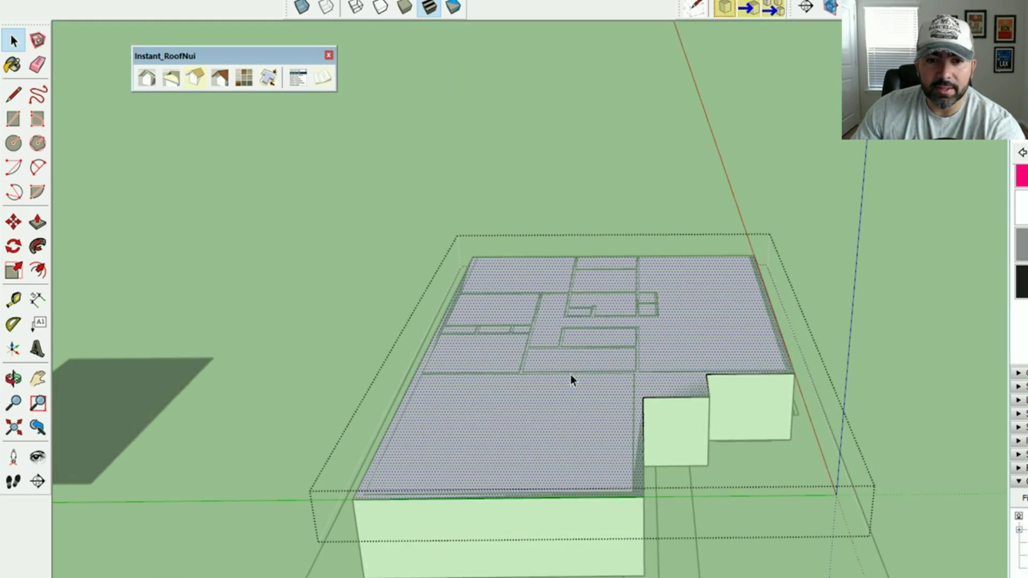
middle_click_drag(535, 477, 407, 497)
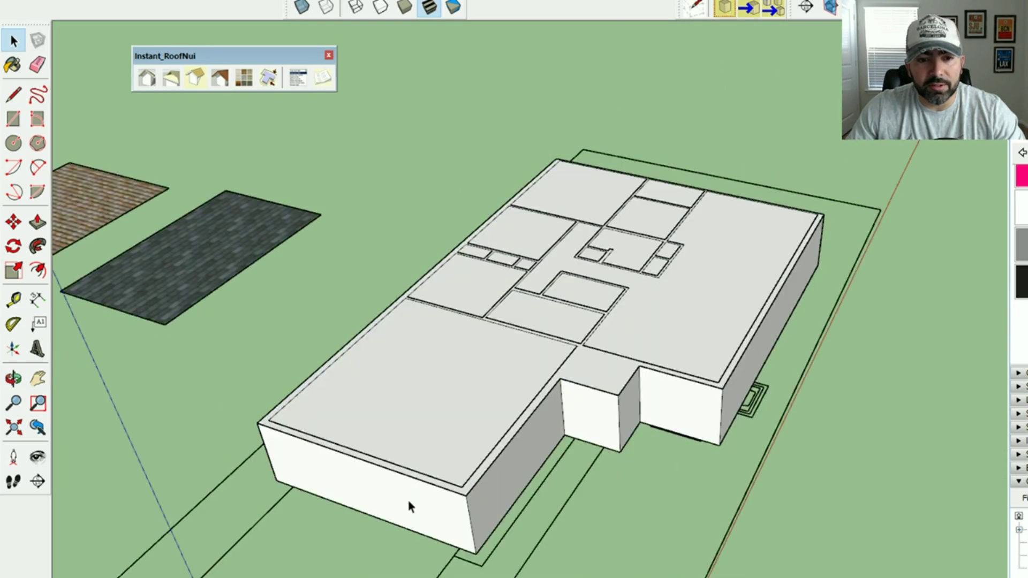
left_click(407, 497)
right_click(409, 501)
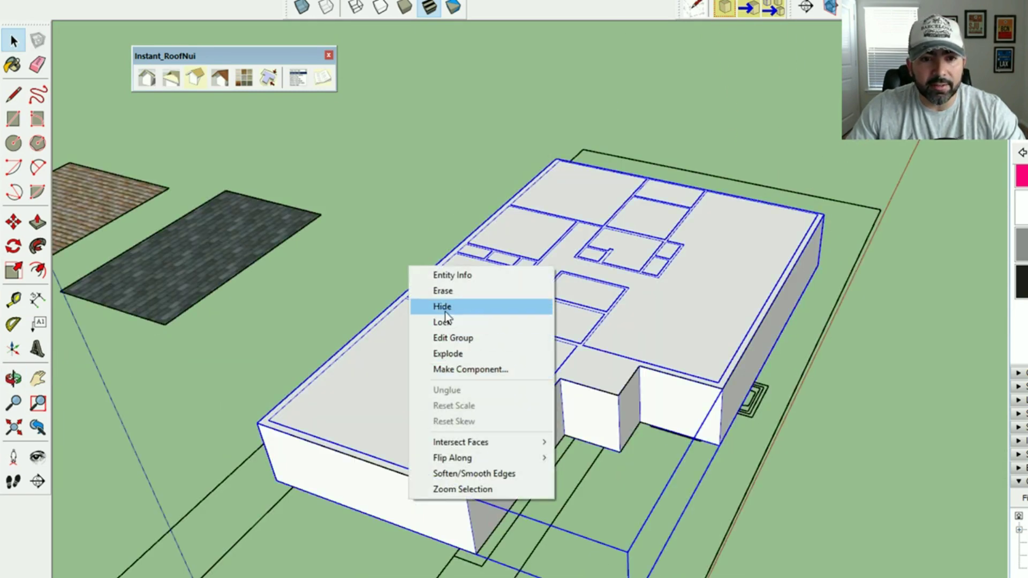
left_click(442, 307)
Step: Open the floor-plan group and select its face, viewed from near top-down
middle_click_drag(465, 386, 629, 439)
double_click(578, 412)
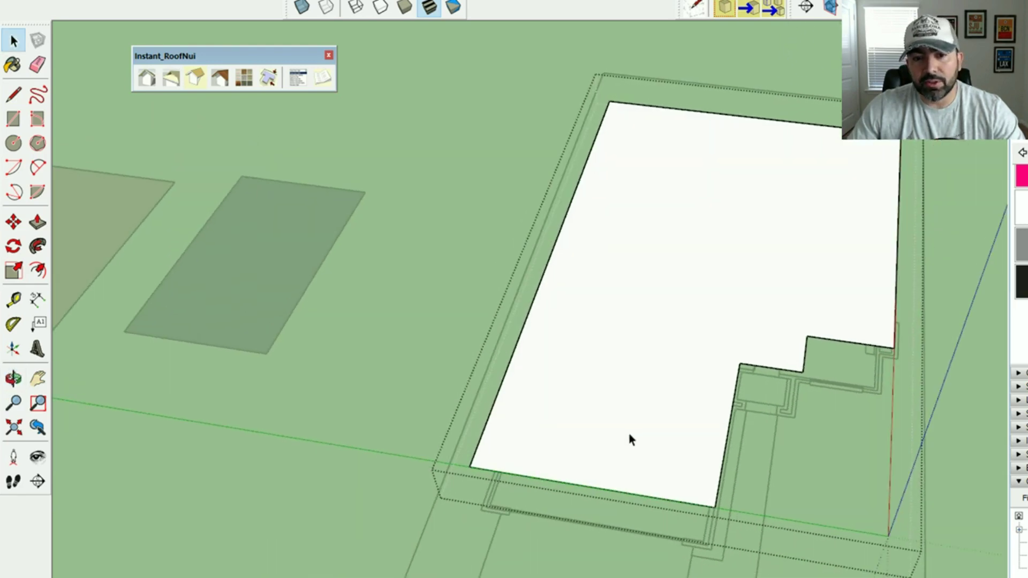
left_click(605, 474)
middle_click_drag(633, 475, 407, 427, "shift")
scroll(467, 416, "up", 2)
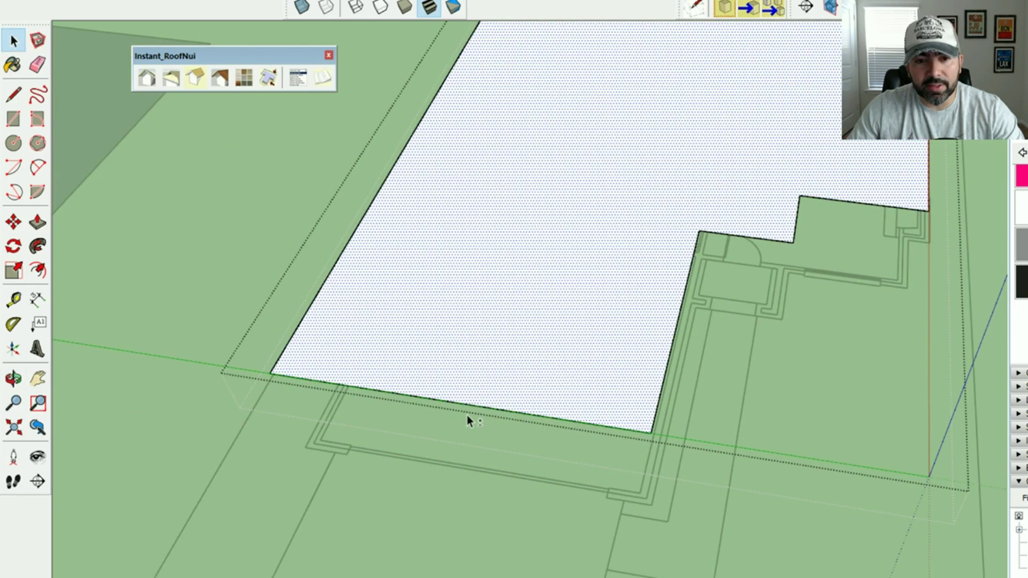
left_click(472, 408, "shift")
middle_click_drag(493, 408, 385, 339)
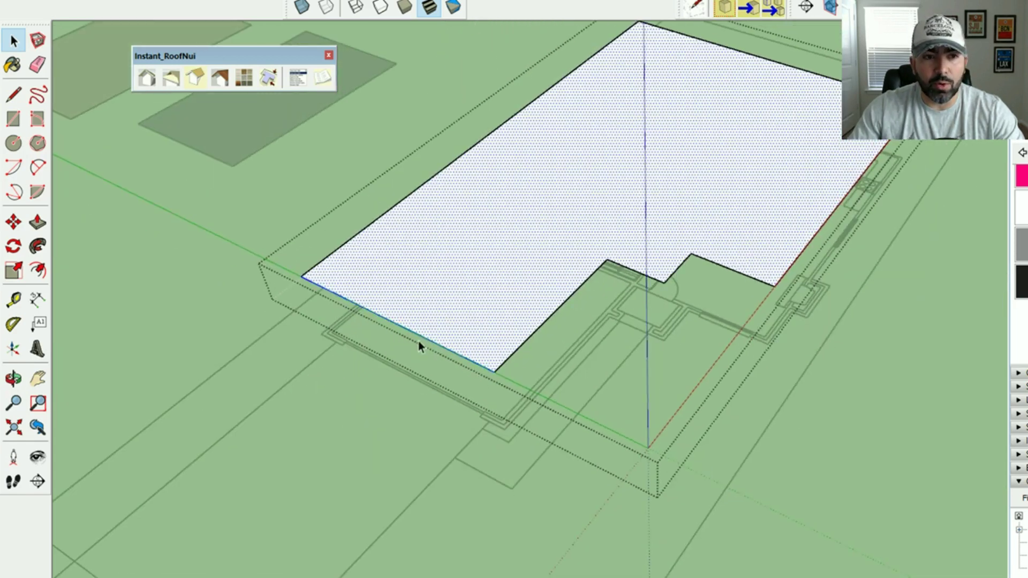
middle_click_drag(453, 338, 594, 466)
middle_click_drag(638, 341, 539, 308, "shift")
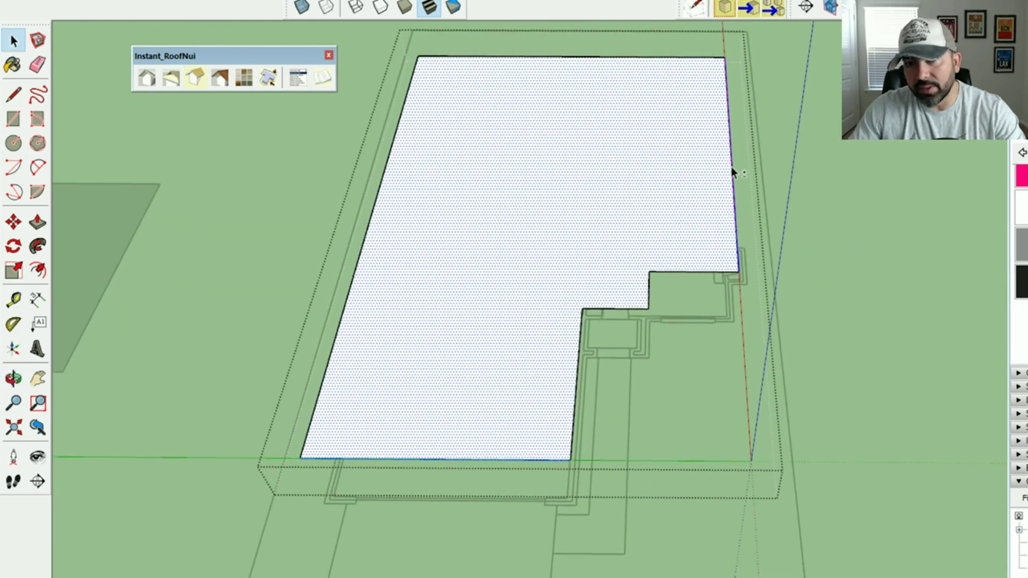
Step: Draw a line from the notch corner to the left edge, splitting the floor-plan face
key("l")
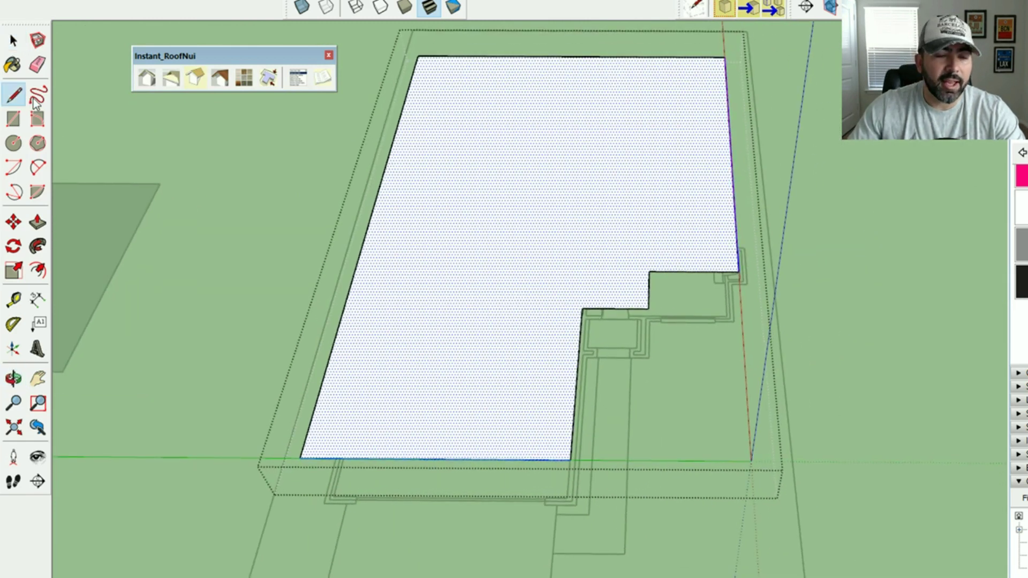
left_click(649, 272)
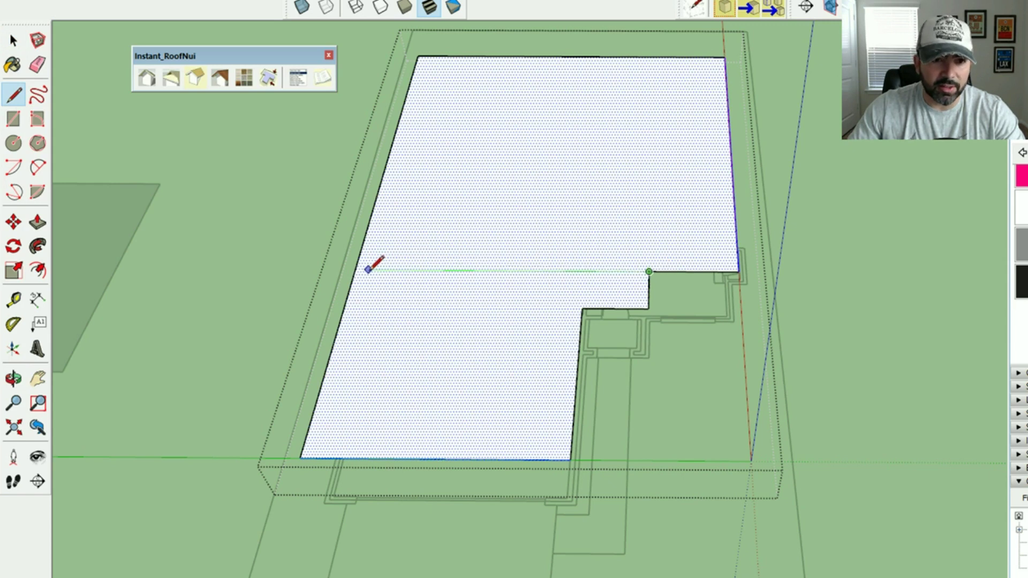
left_click(360, 270)
key("space")
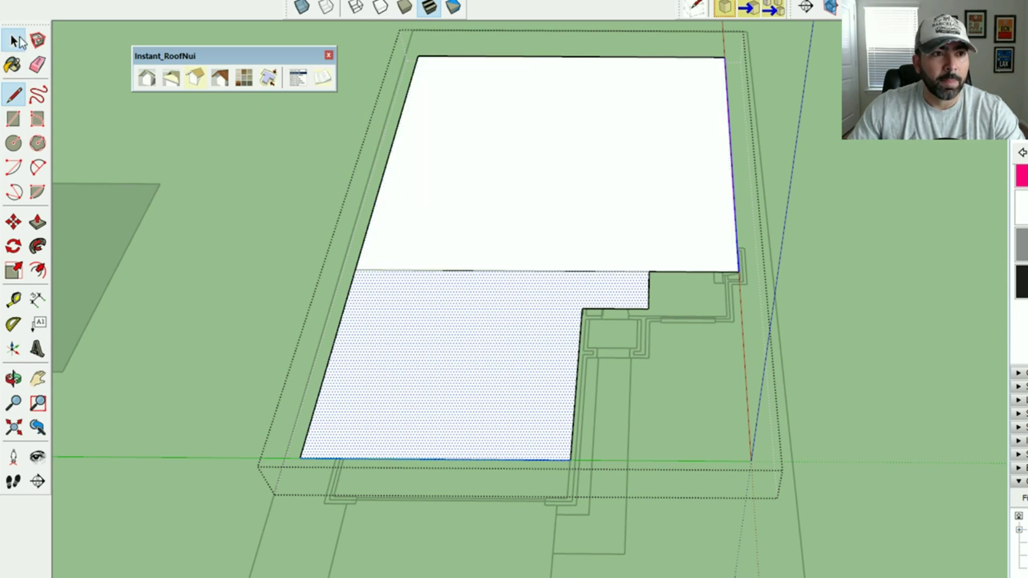
Step: Generate an Instant Roof over both floor-plan parts with Make Roof
left_click(399, 165)
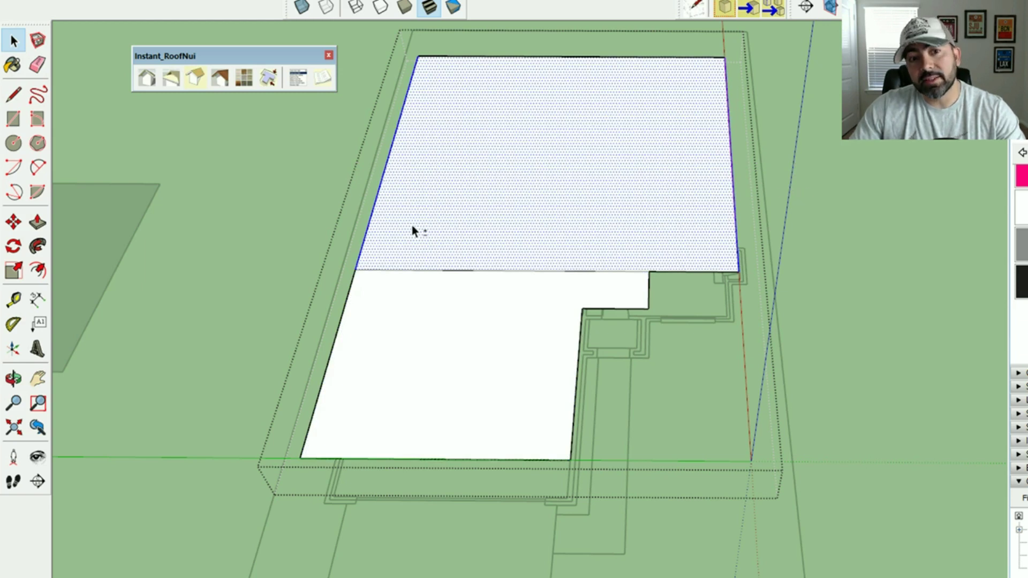
left_click(464, 449, "shift")
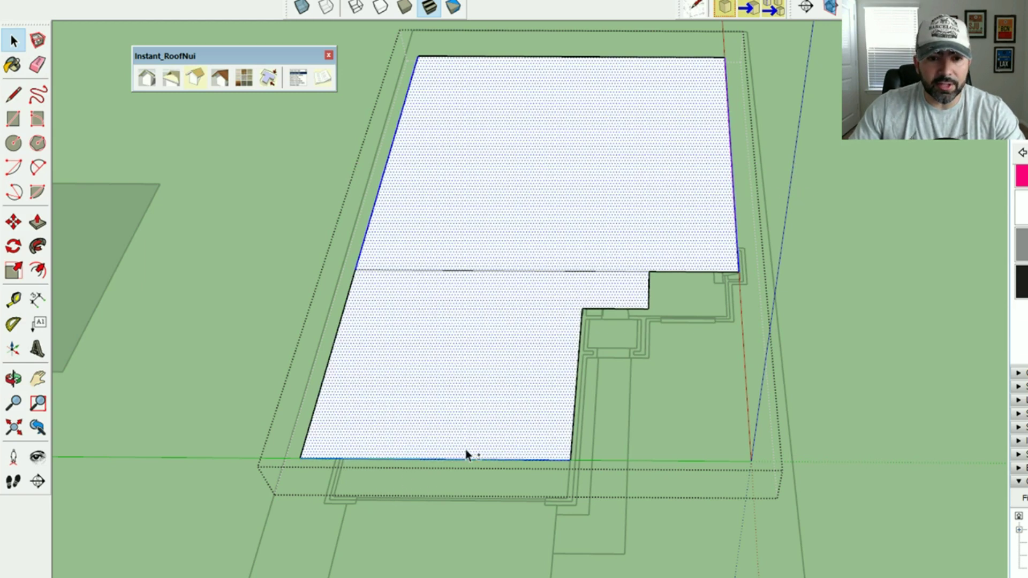
left_click(143, 80)
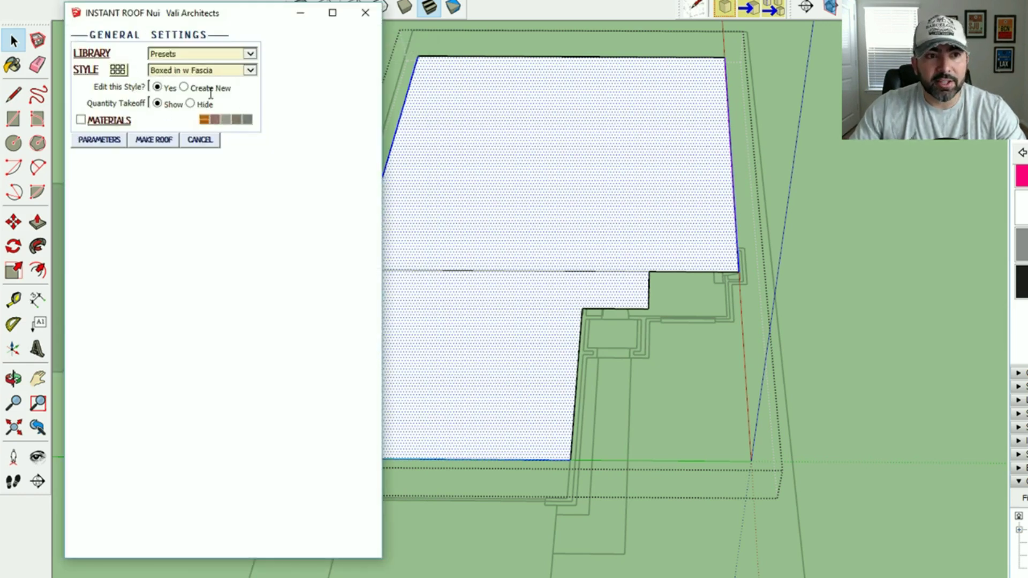
left_click(154, 140)
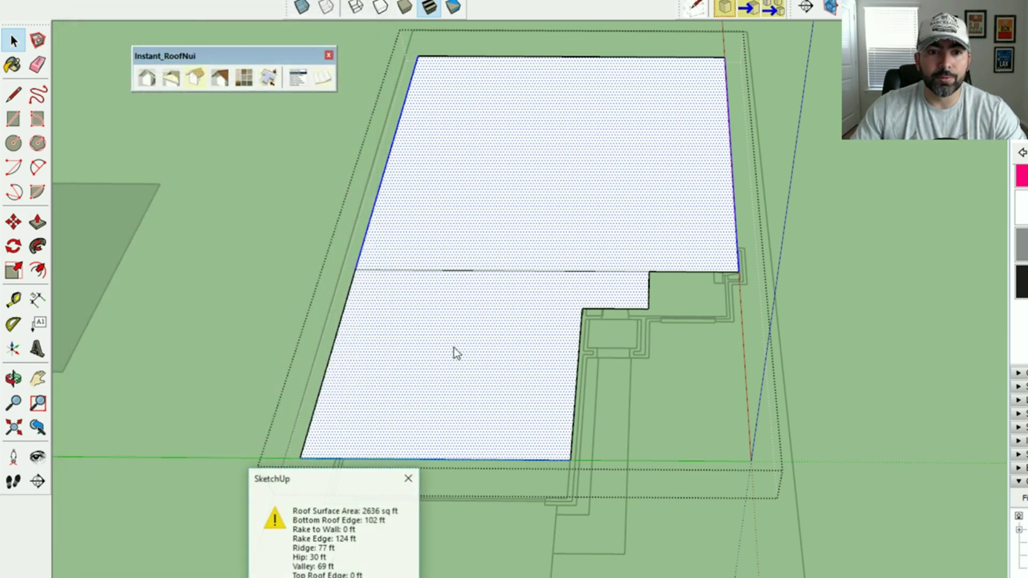
key("Return")
middle_click_drag(523, 450, 587, 229)
left_click(75, 28)
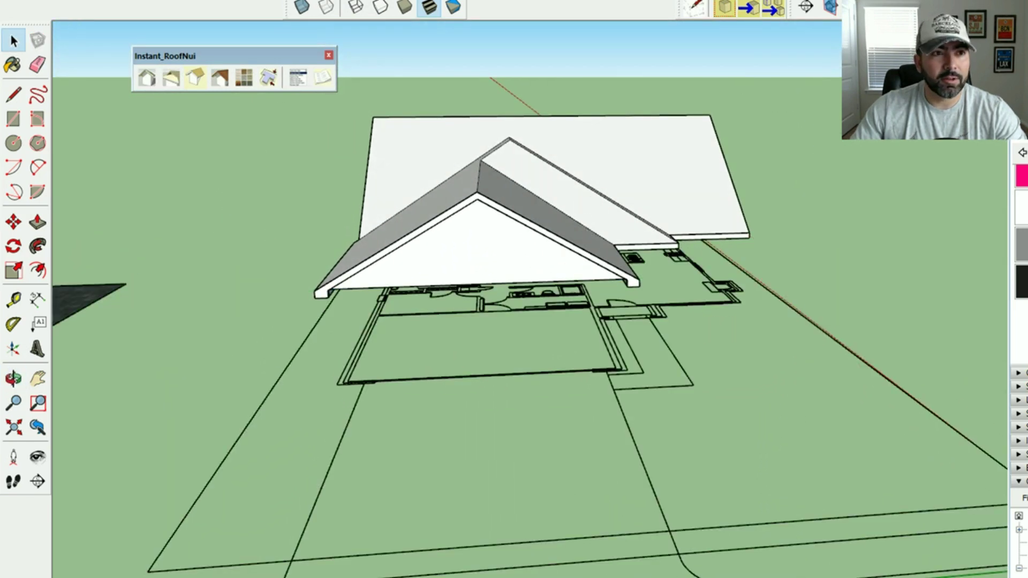
Step: Unhide the last hidden item to show the house walls again
left_click(33, 1)
mouse_move(86, 189)
left_click(268, 206)
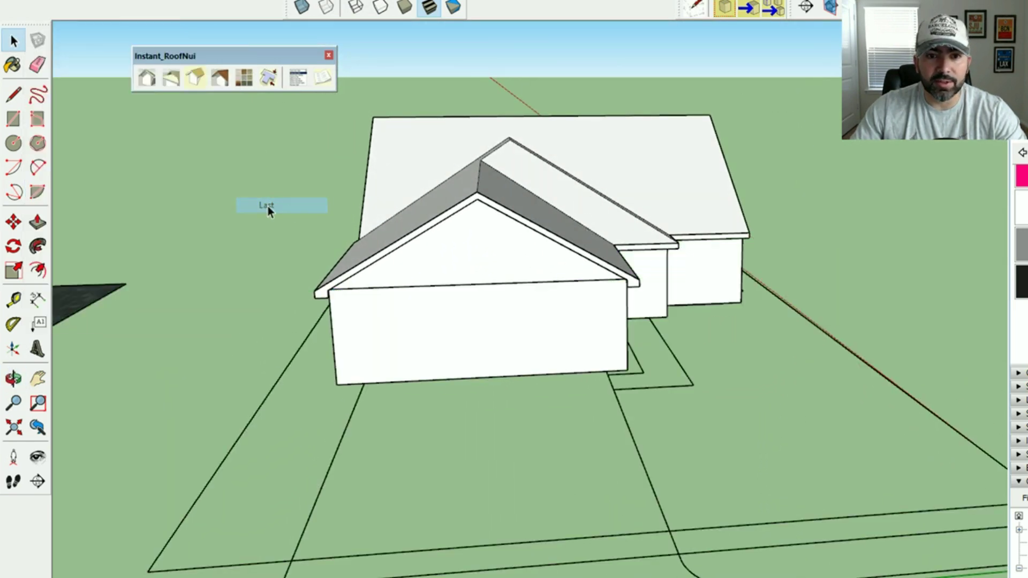
middle_click_drag(580, 271, 718, 263)
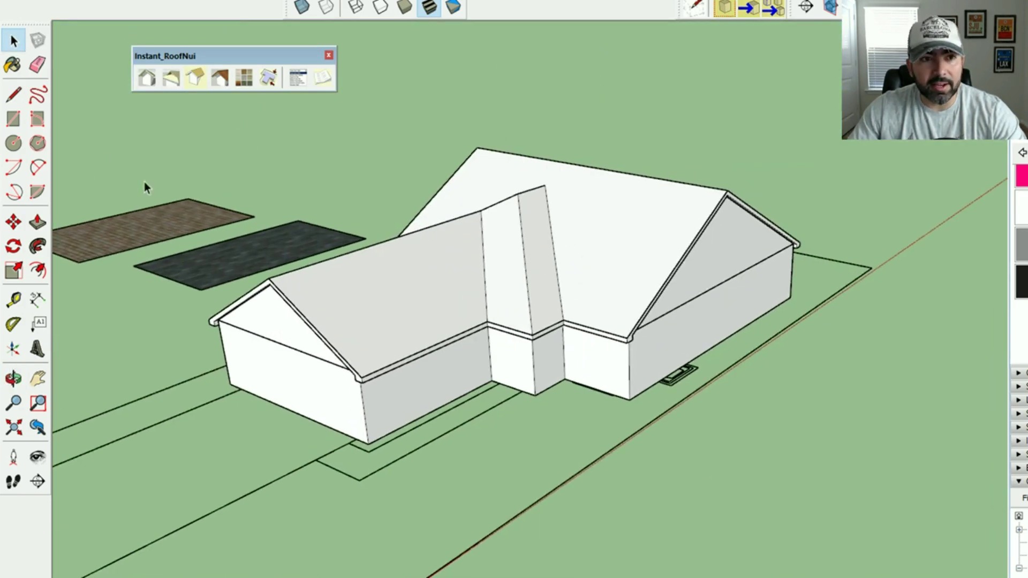
Step: Add Mission S tile details to the whole new roof with Instant Roof Details
double_click(624, 251)
triple_click(624, 250)
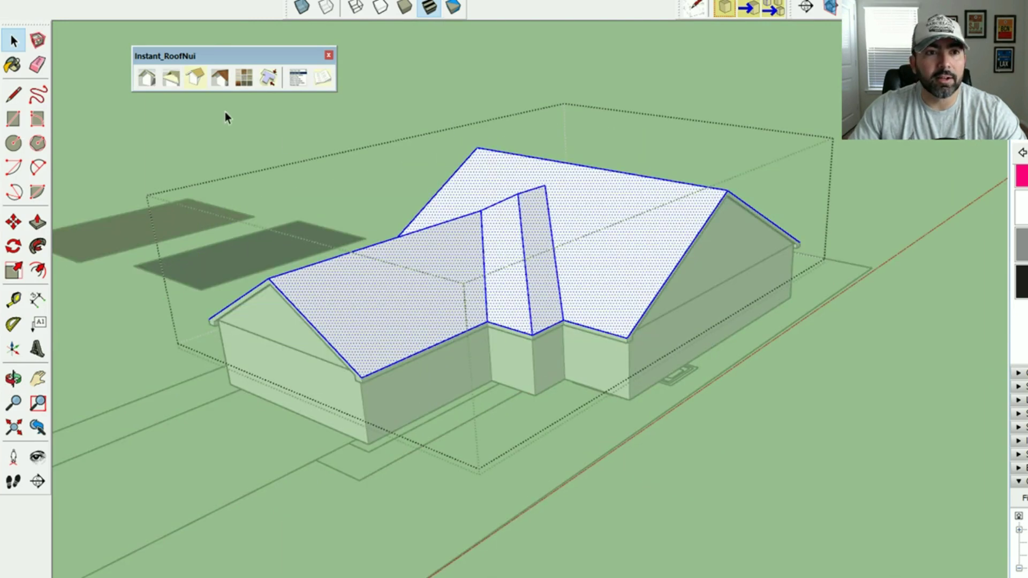
left_click(221, 79)
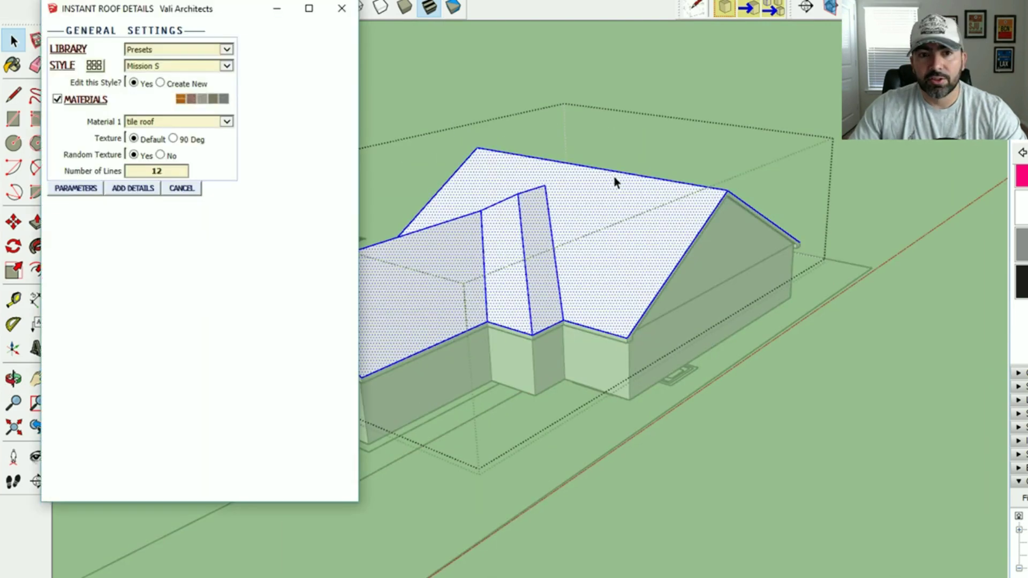
left_click(146, 190)
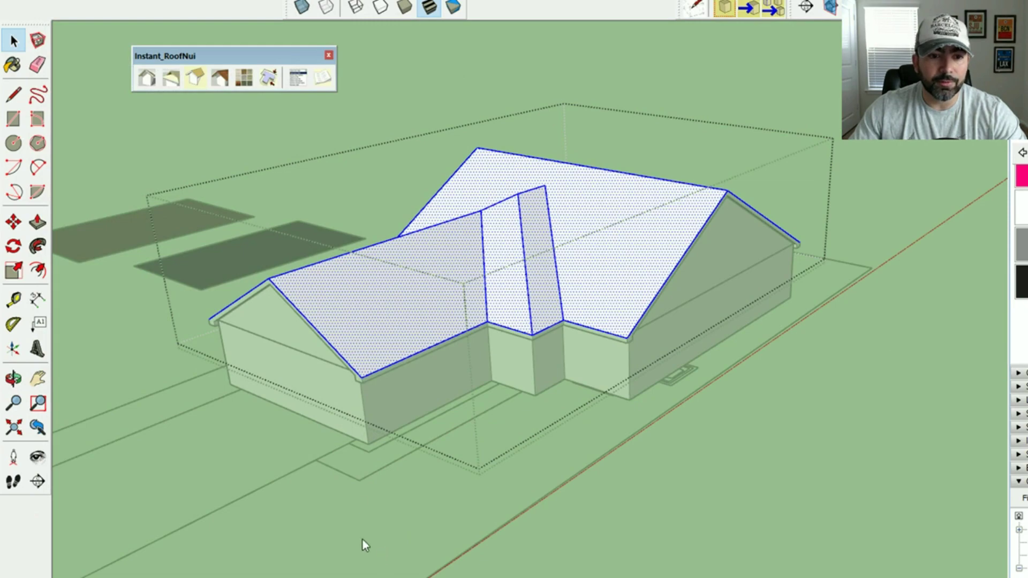
left_click(417, 476)
scroll(448, 359, "up", 3)
middle_click_drag(447, 358, 499, 321)
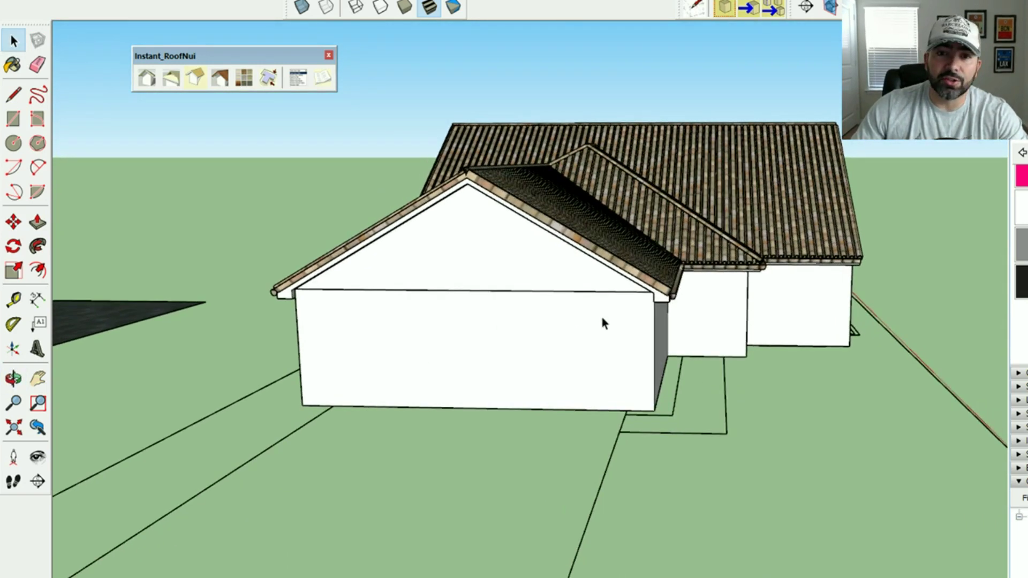
middle_click_drag(602, 321, 566, 273)
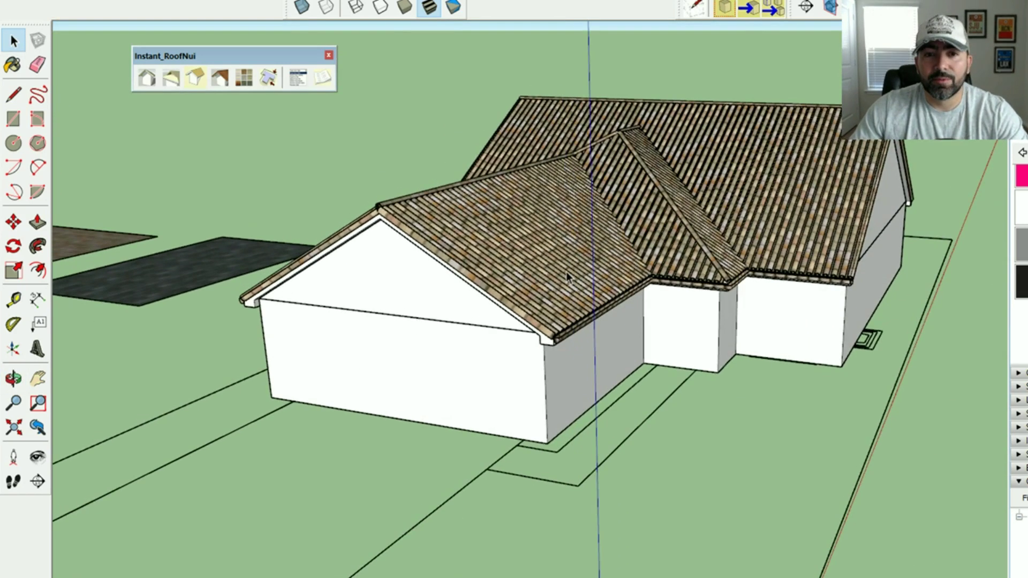
scroll(590, 278, "up", 10)
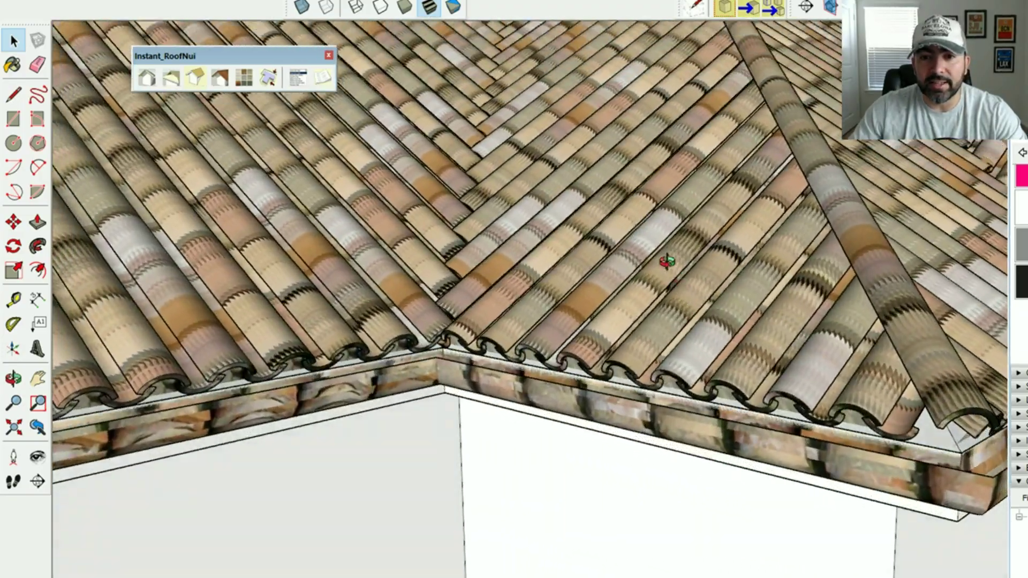
middle_click_drag(668, 262, 683, 211)
mouse_move(750, 348)
middle_mouse_down()
mouse_move(616, 271)
mouse_move(771, 314)
mouse_move(401, 300)
mouse_move(500, 345)
mouse_move(650, 341)
mouse_move(426, 336)
middle_mouse_up()
scroll(400, 300, "down", 8)
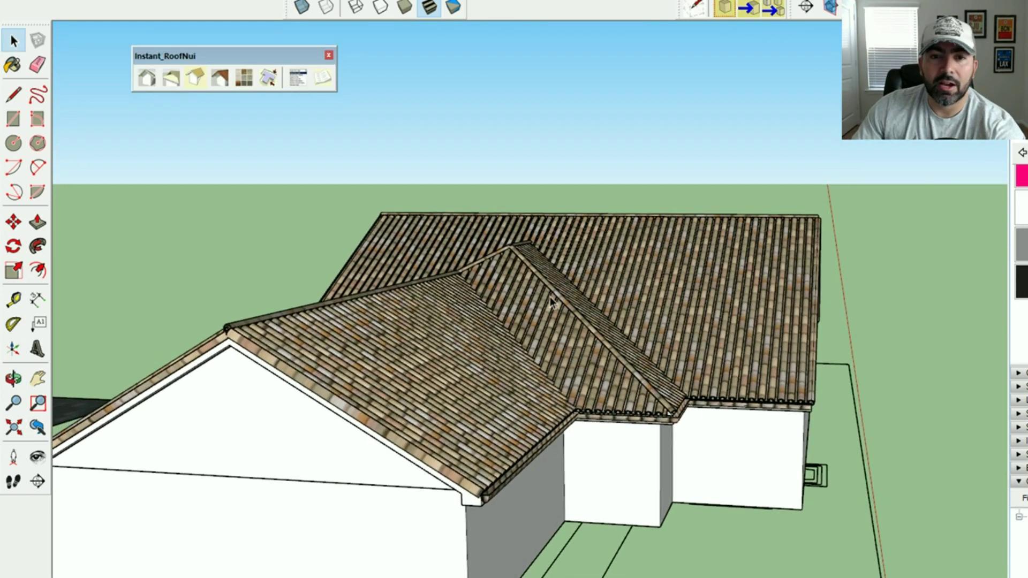
Step: Delete the tile detail group and the plain roof slopes from the roof group
left_click(551, 296)
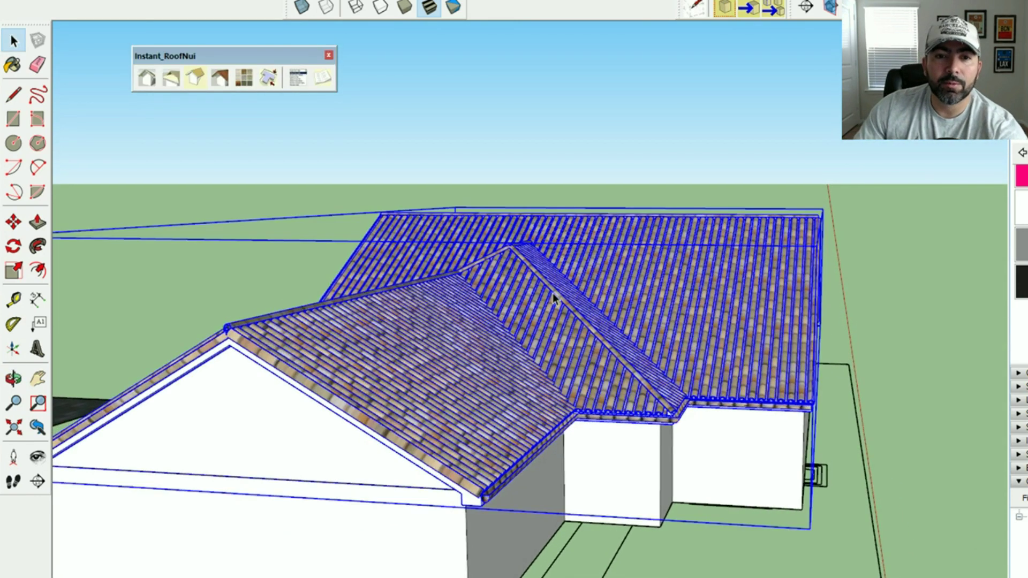
double_click(551, 288)
left_click(552, 289)
key("Delete")
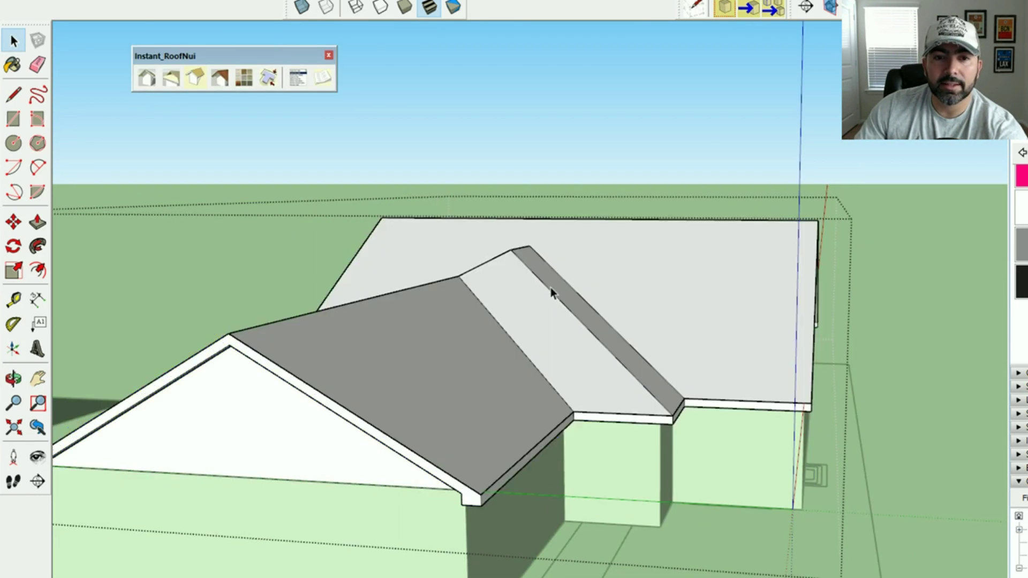
left_click(547, 292)
key("Delete")
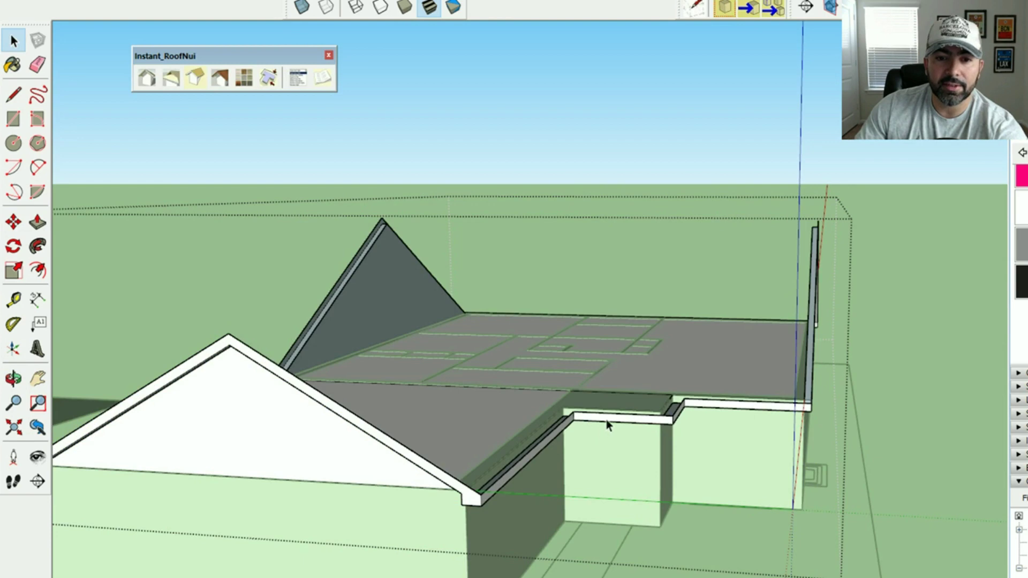
key("ctrl+z")
key("ctrl+z")
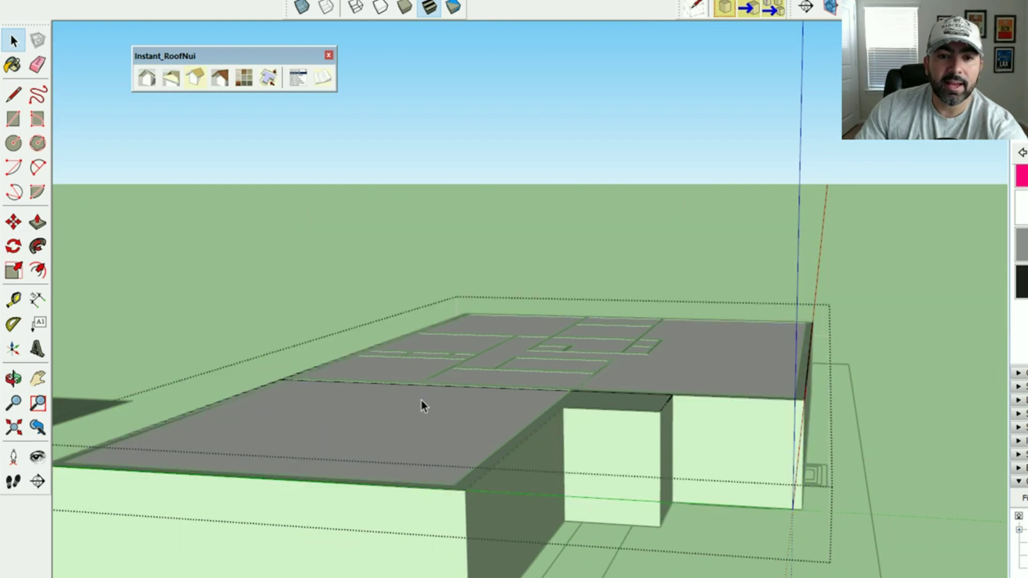
Step: Open the building group and select the entry block's top face
middle_click_drag(420, 403, 471, 475)
middle_click_drag(394, 508, 465, 429)
double_click(465, 430)
scroll(565, 460, "up", 2)
left_click(564, 460)
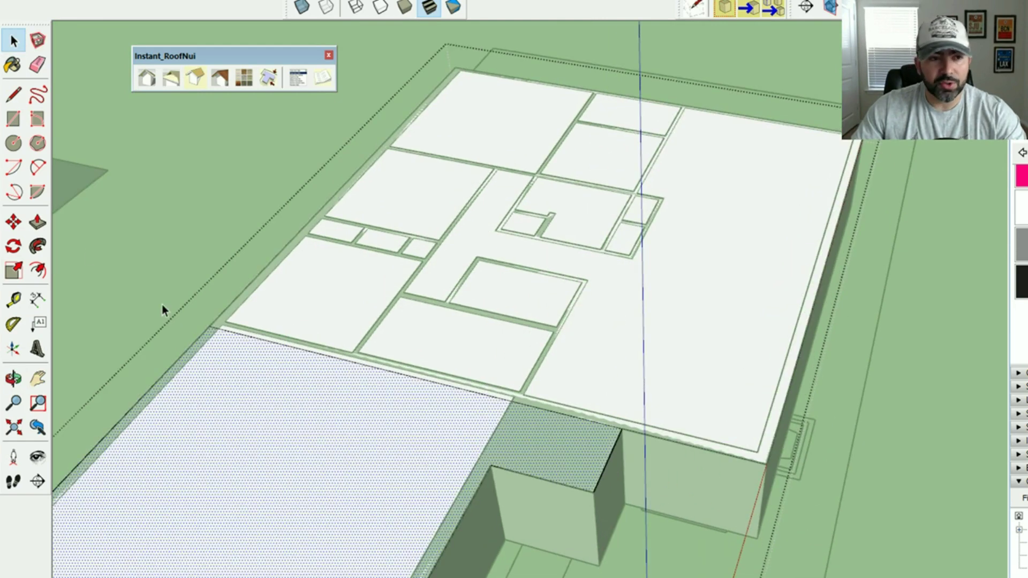
left_click(13, 94)
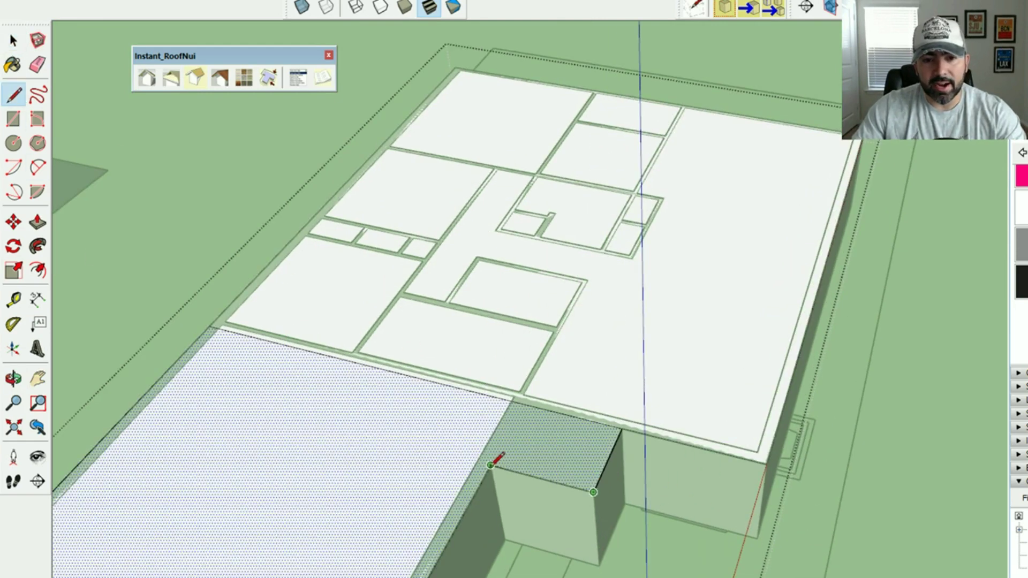
Step: Hide the roof group to expose the interior walls
middle_click_drag(560, 454, 239, 285)
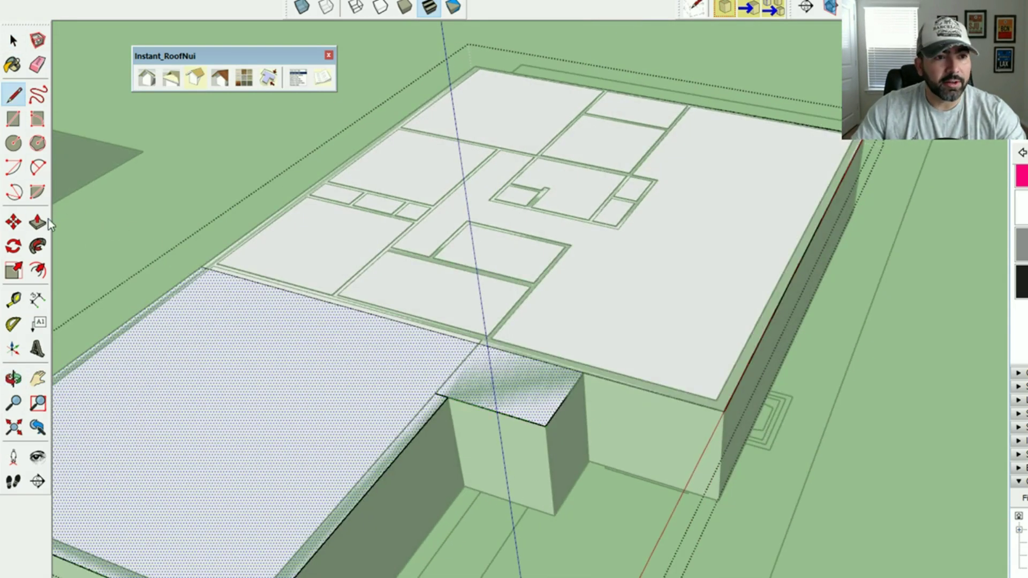
left_click(39, 221)
middle_click_drag(558, 357, 551, 352)
left_click(13, 41)
left_click(102, 105)
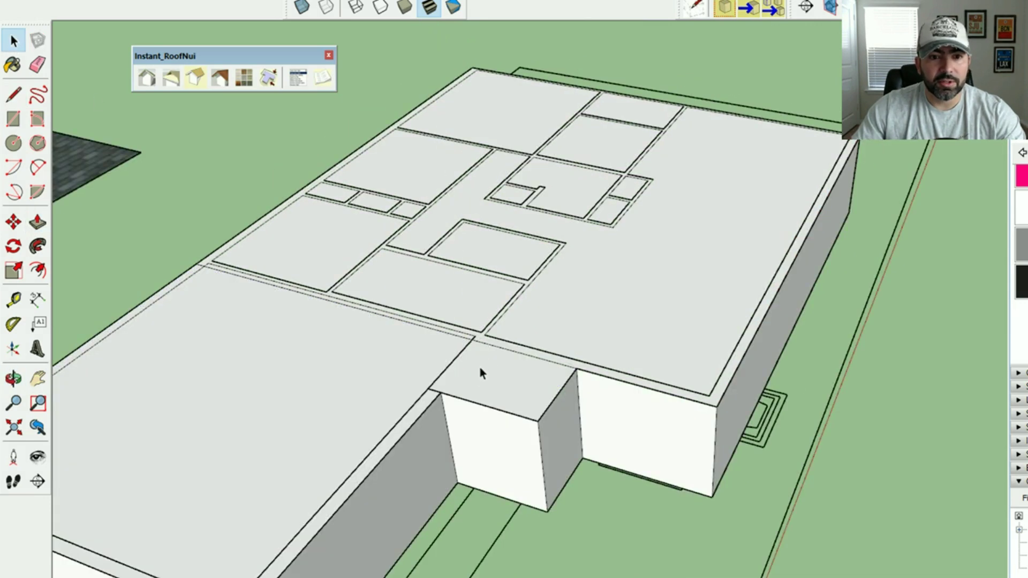
double_click(478, 371)
left_click(478, 373)
key("Escape")
left_click(563, 326)
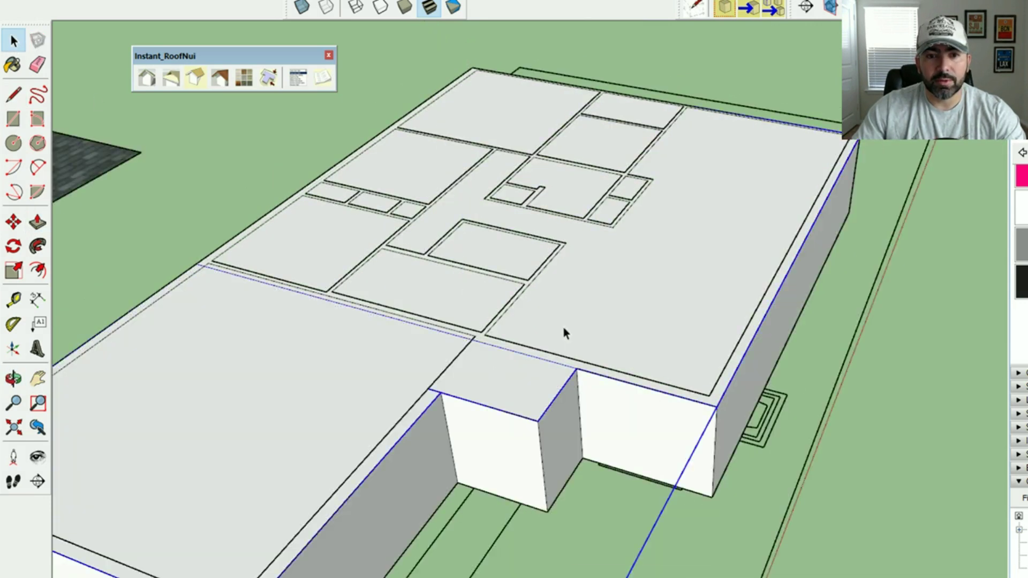
right_click(563, 332)
left_click(598, 369)
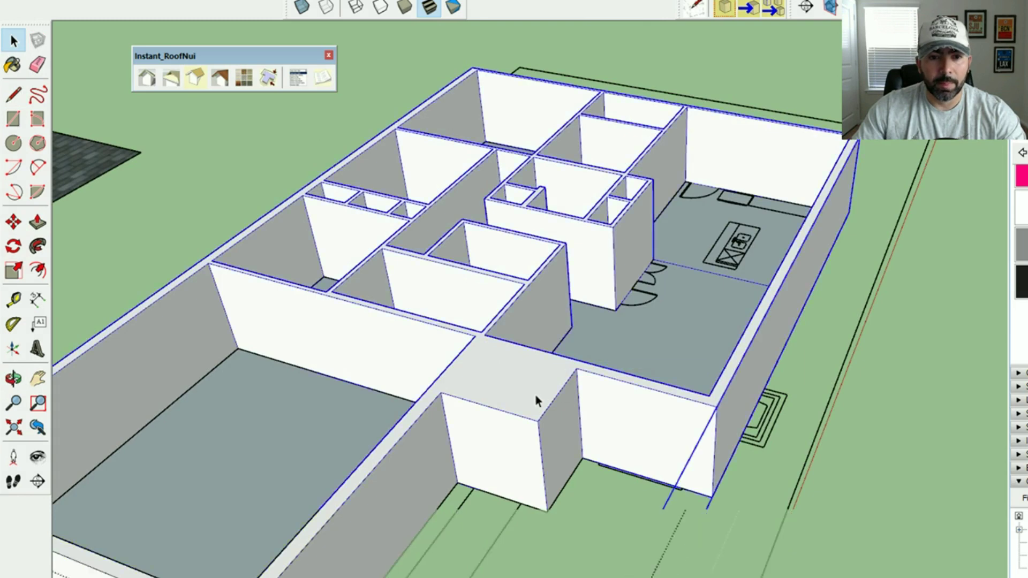
Step: Draw a rectangle across the entry block's top where it meets the house
left_click(13, 97)
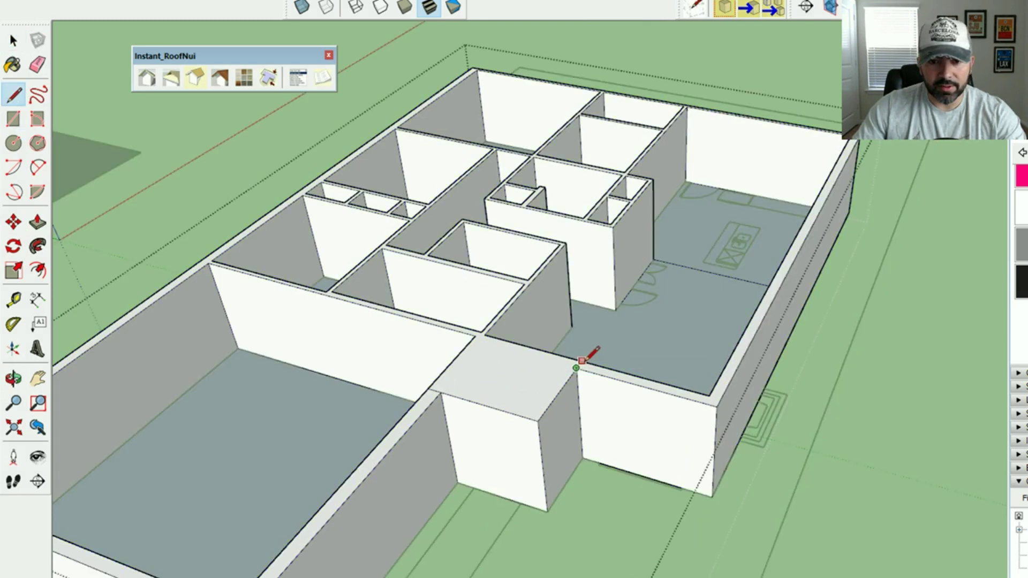
scroll(476, 337, "up", 2)
scroll(476, 336, "up", 2)
left_click(474, 336)
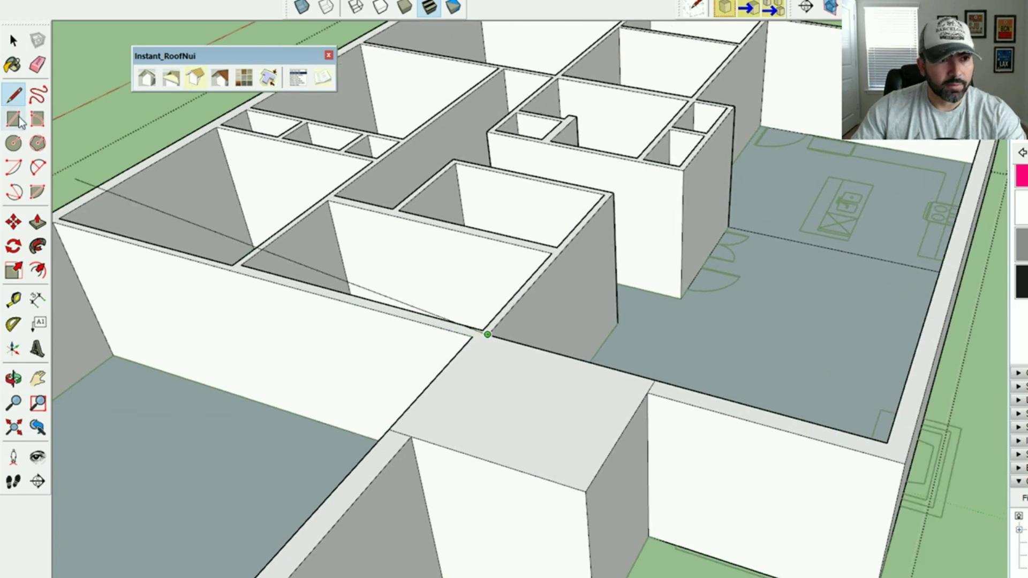
left_click(15, 119)
left_click(389, 430)
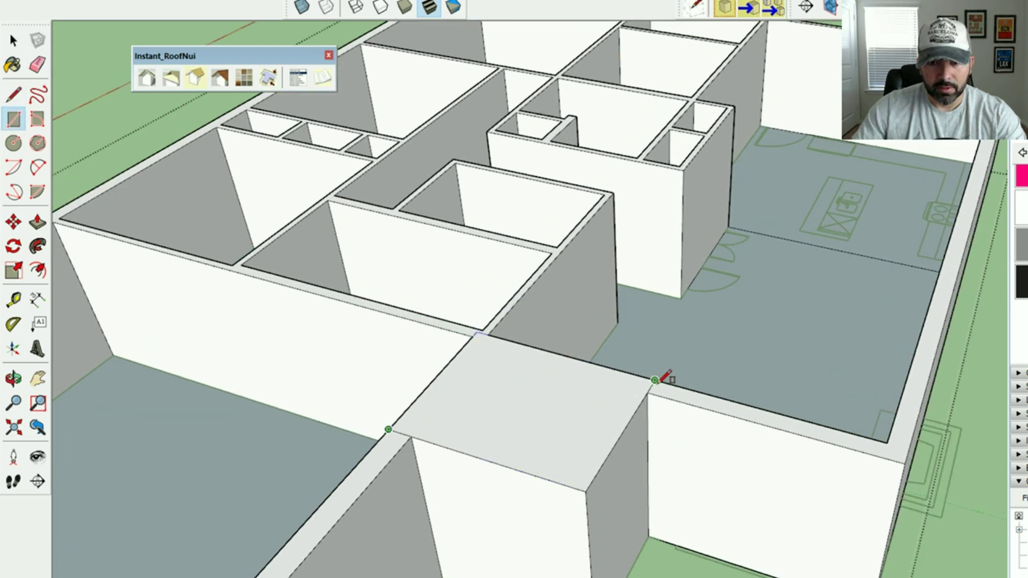
left_click(655, 380)
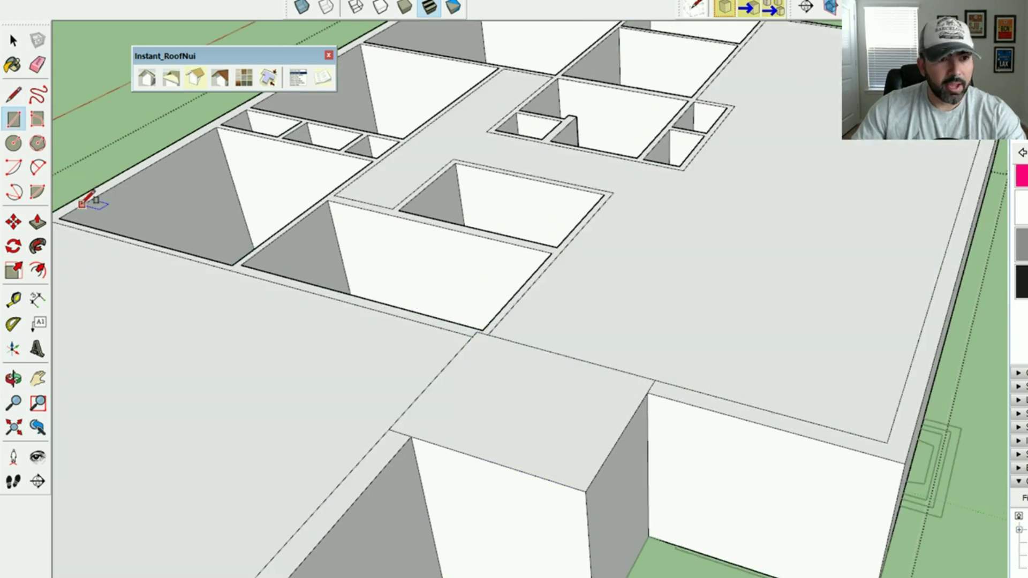
left_click(40, 227)
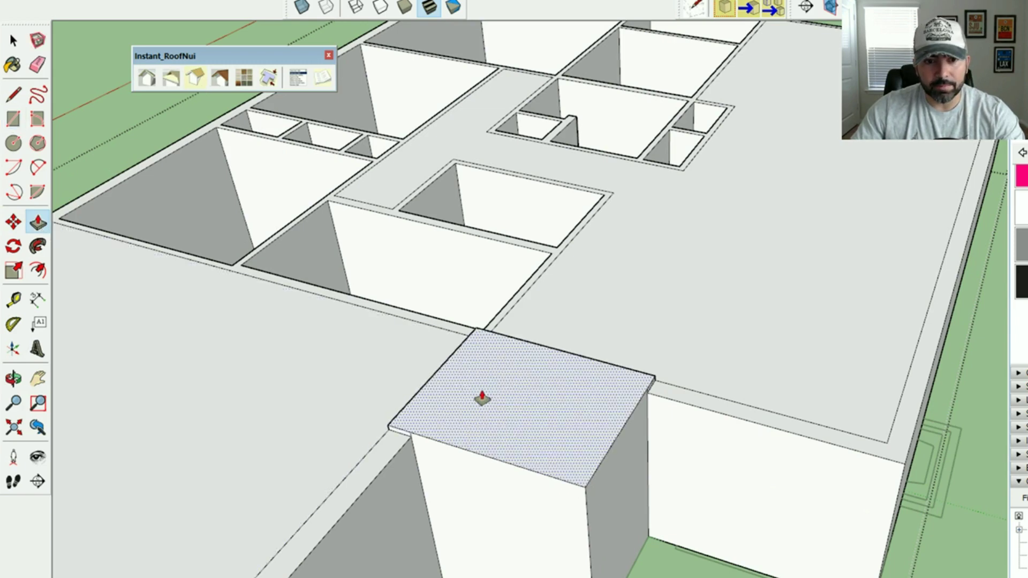
Step: Push/Pull the entry rectangle up 10' to form the tower
left_click_drag(482, 399, 477, 375)
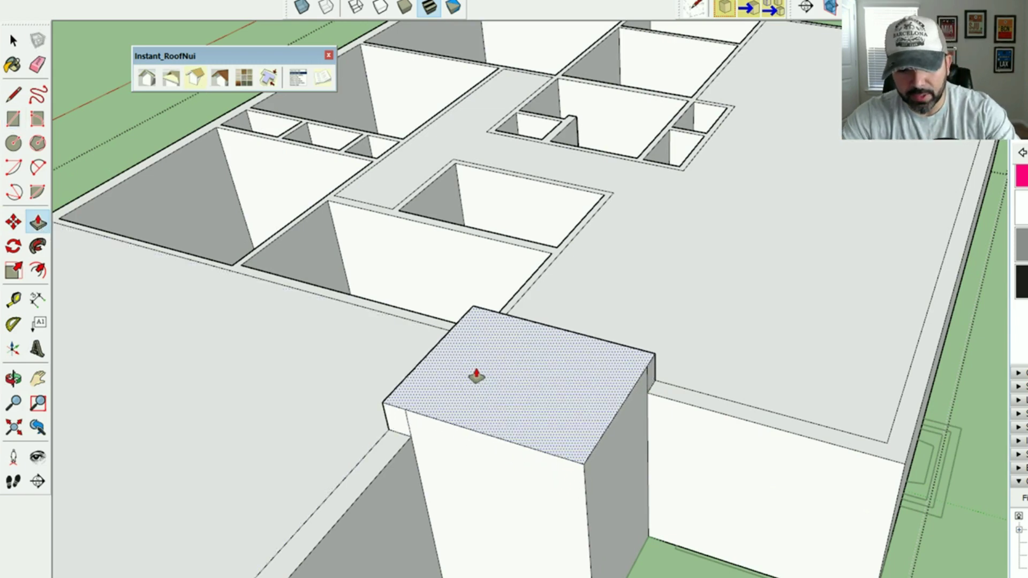
type("10'")
key("Return")
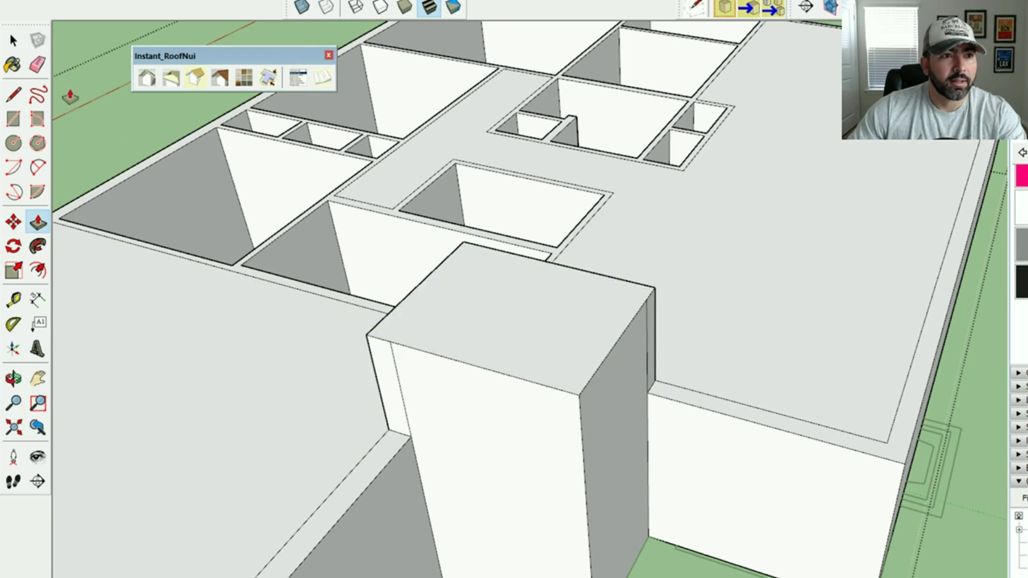
key("e")
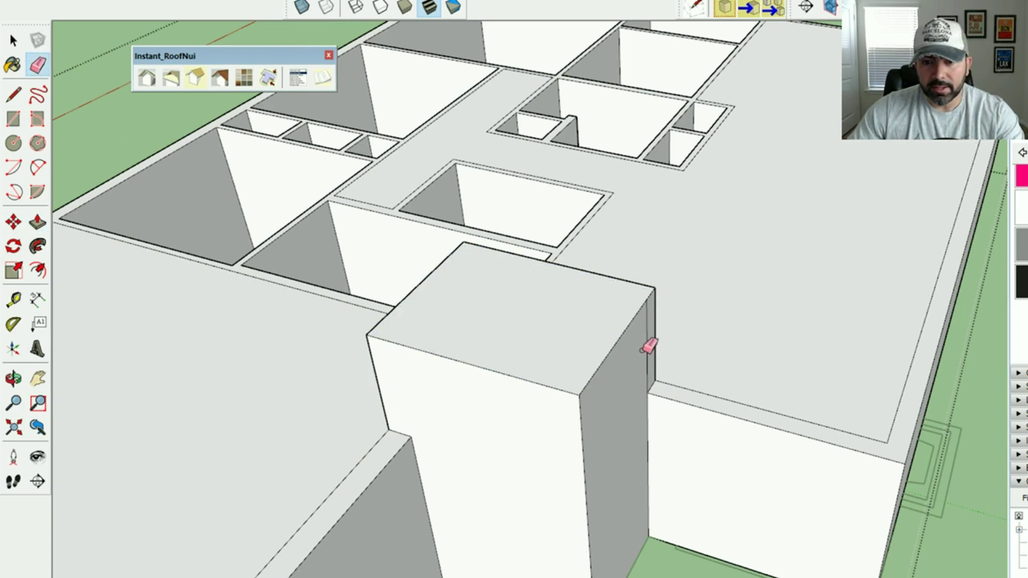
key("space")
Step: Unhide the last hidden item to bring the roof back
scroll(502, 273, "down", 5)
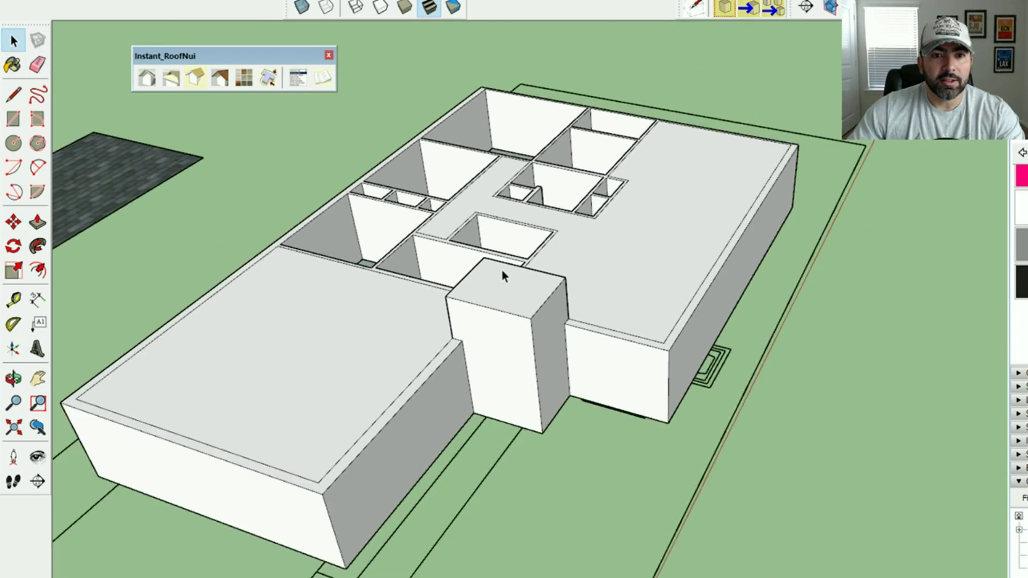
middle_click_drag(502, 271, 524, 313)
left_click(69, 7)
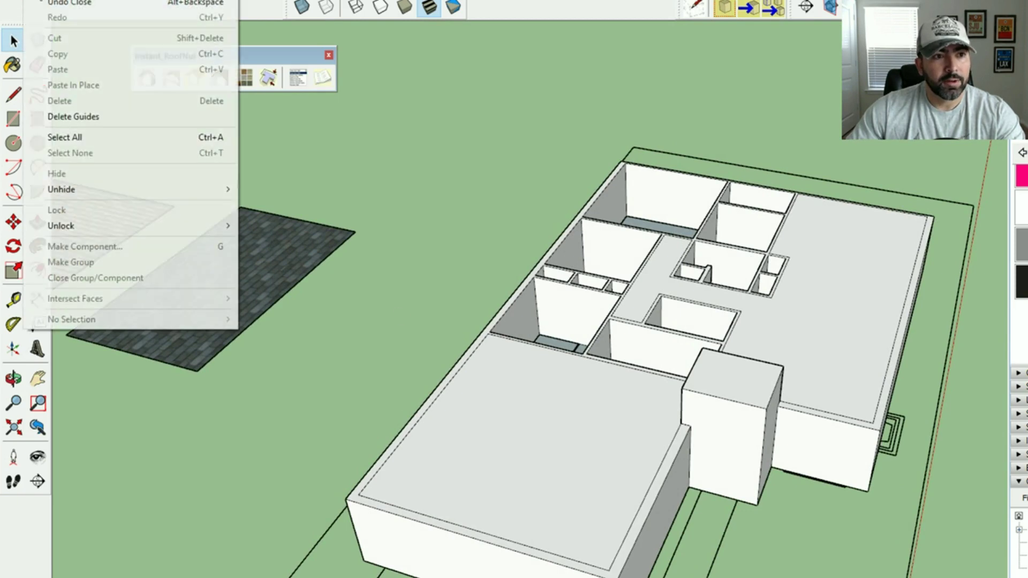
mouse_move(81, 189)
left_click(270, 207)
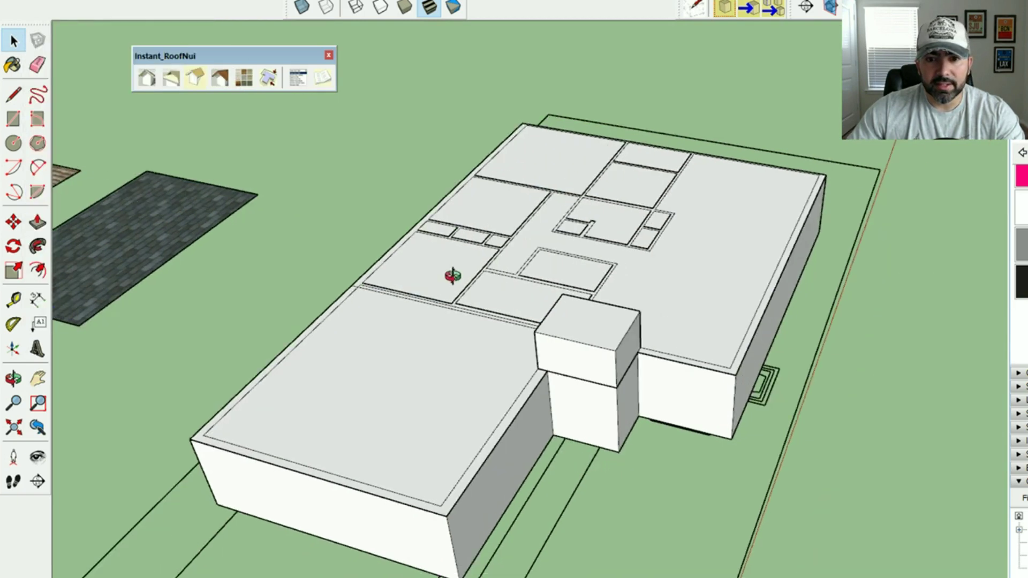
scroll(647, 374, "up", 3)
Step: Hide the building and draw a rectangle over the tower area of the roof outline
right_click(572, 351)
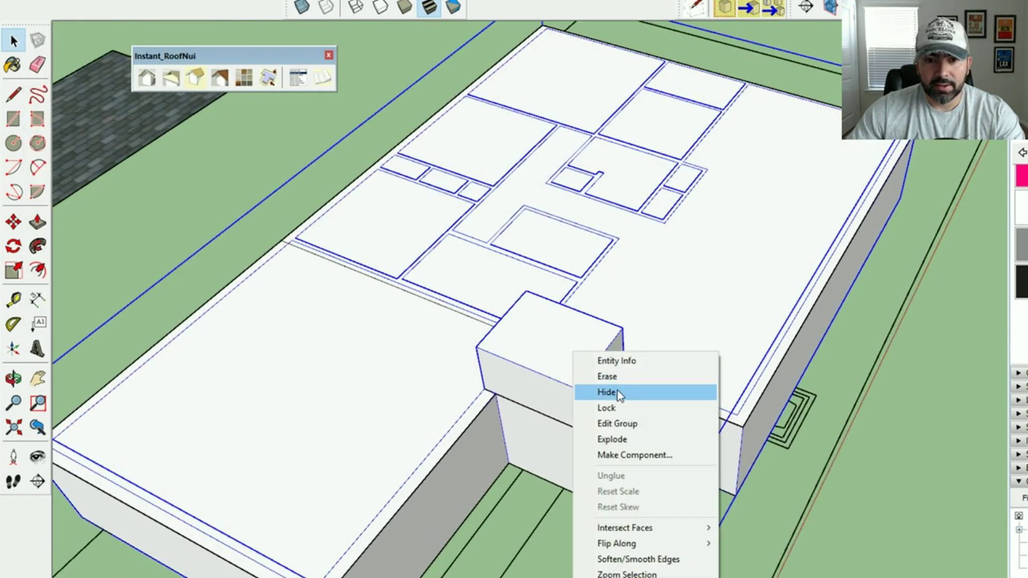
left_click(614, 391)
left_click(650, 361)
left_click(14, 119)
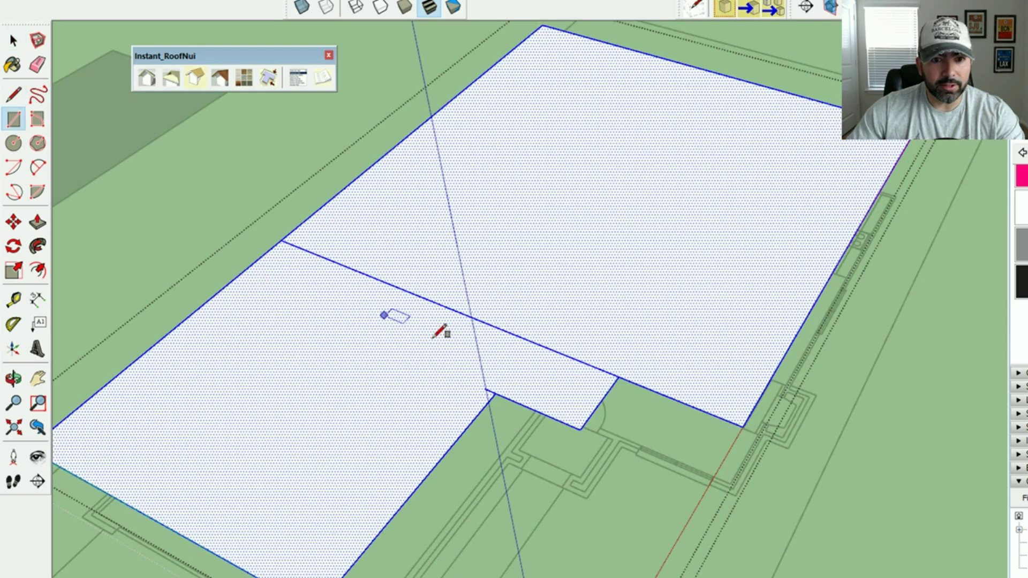
left_click(496, 394)
left_click(618, 375)
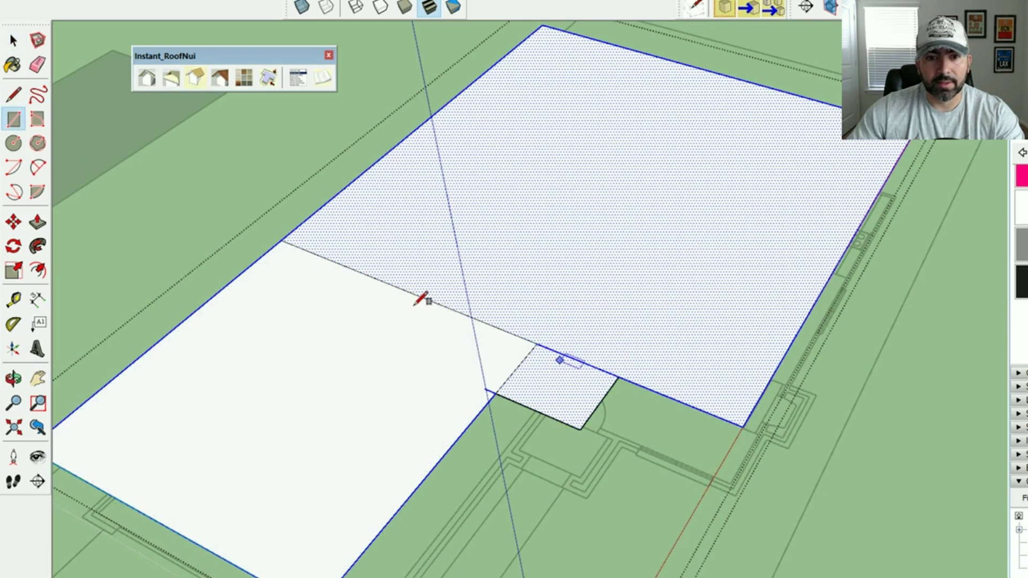
Step: Erase the line dividing the roof wings and the small rectangle's edges
key("e")
left_click(512, 335)
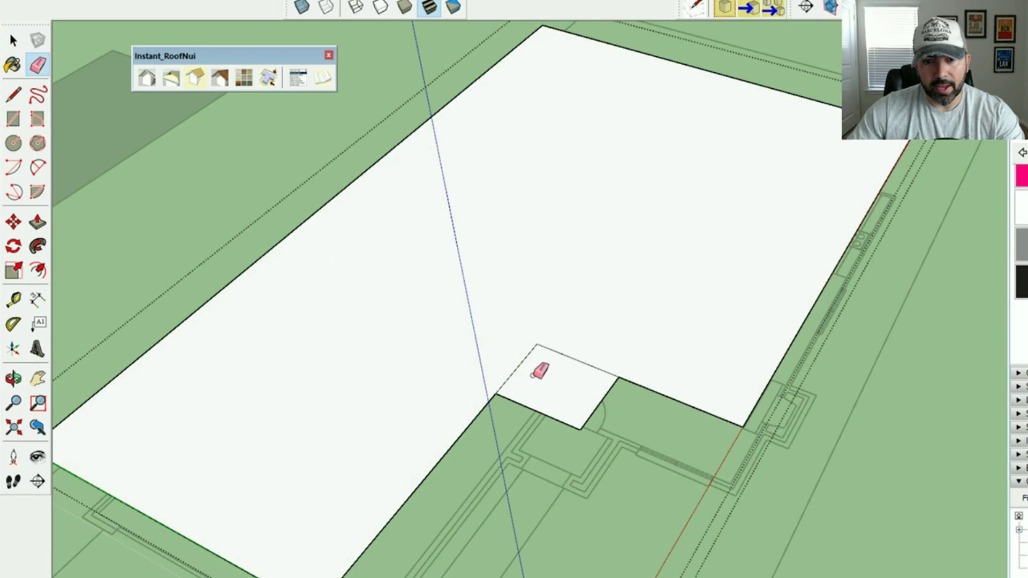
left_click(590, 417)
left_click(555, 419)
left_click(13, 40)
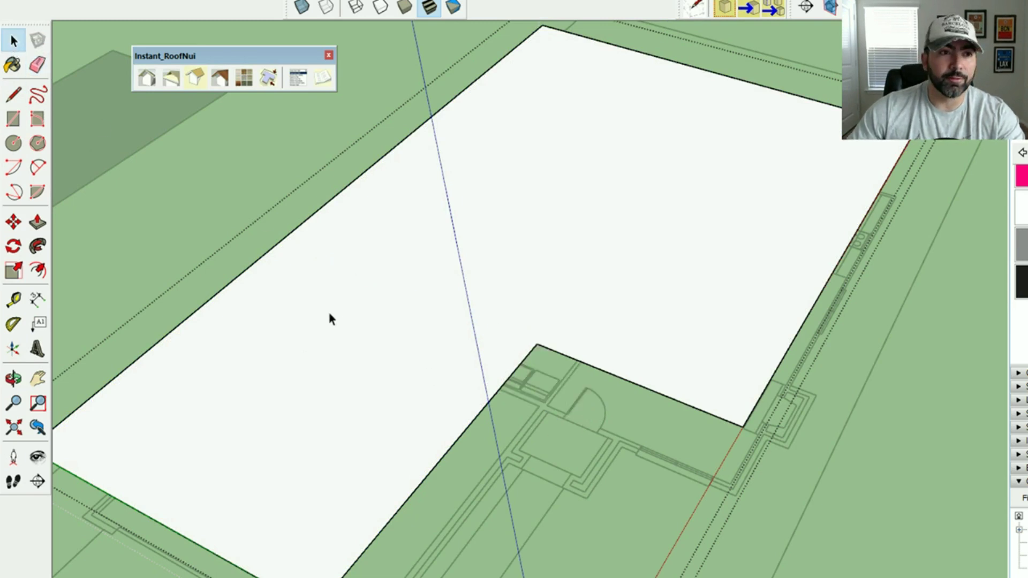
key("Escape")
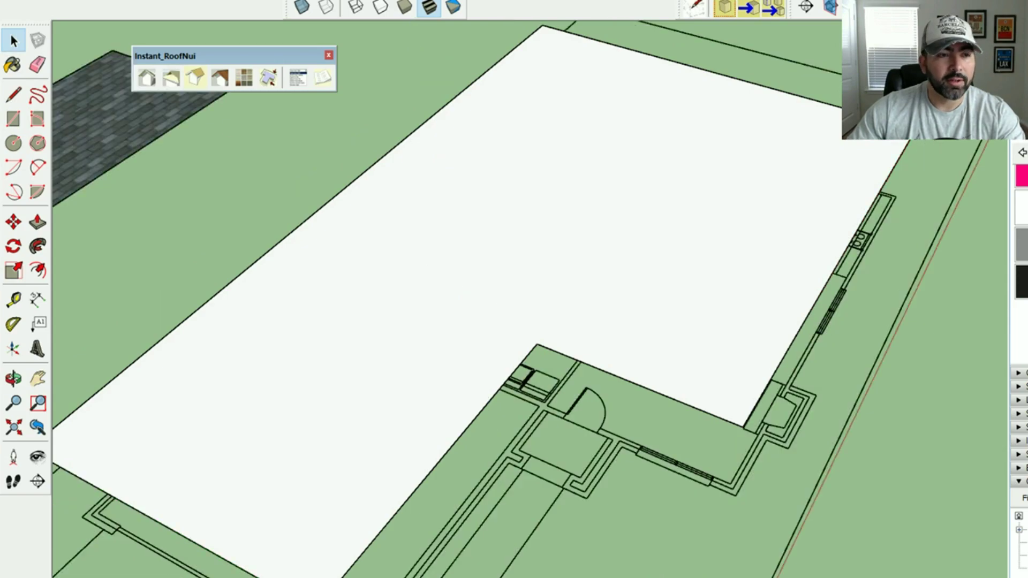
Step: Unhide the last hidden item to show the building again
left_click(79, 2)
mouse_move(82, 189)
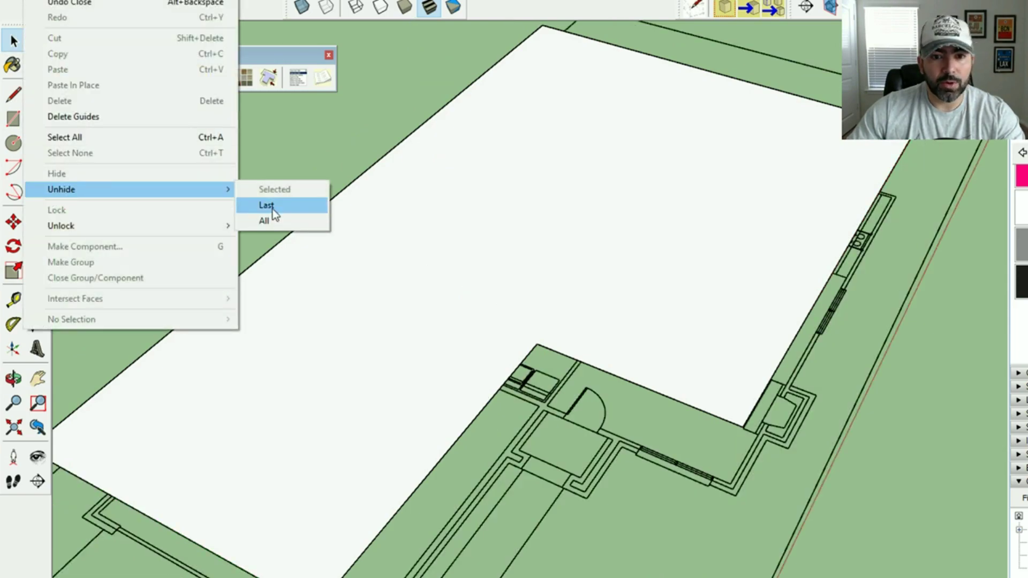
left_click(272, 208)
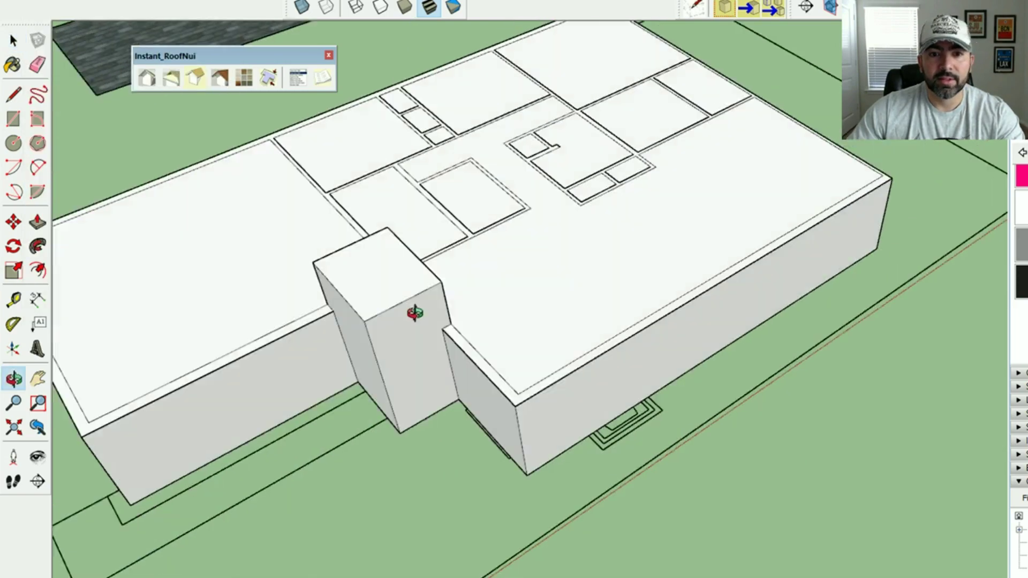
key("ctrl+a")
middle_click_drag(425, 323, 391, 308)
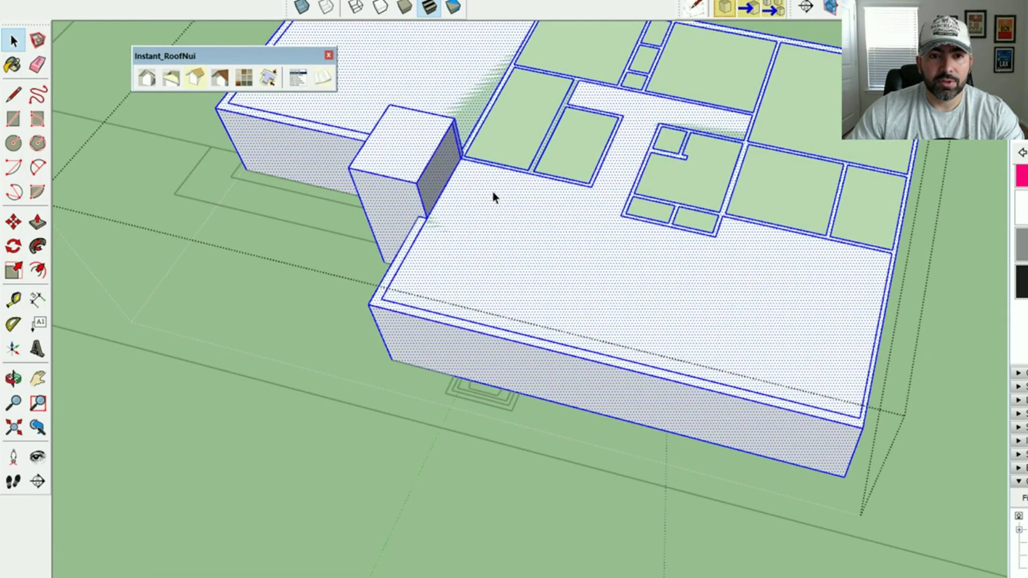
Step: Erase the stray edge beside the entry tower
scroll(492, 192, "up", 2)
left_click(37, 68)
scroll(445, 163, "up", 1)
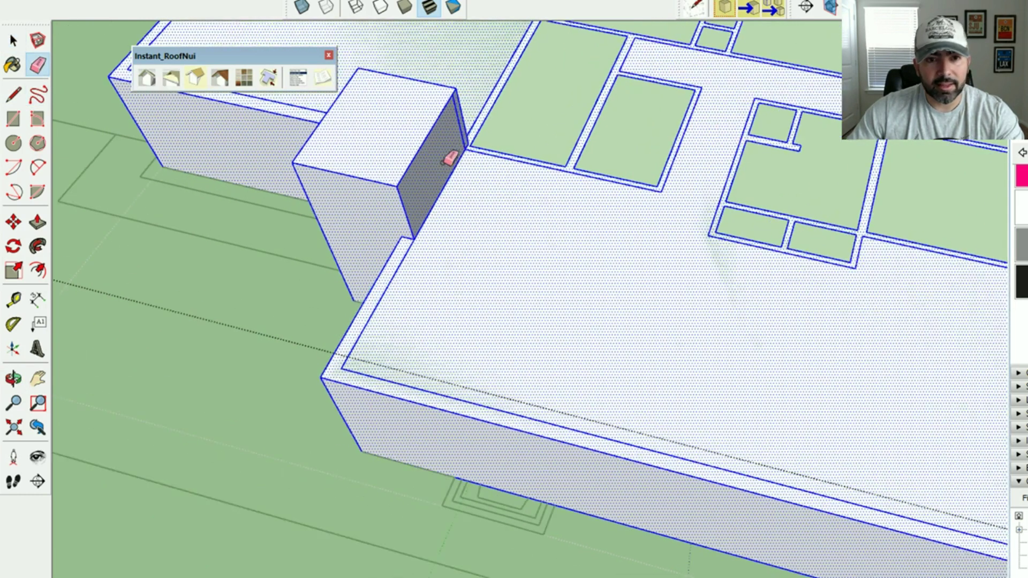
left_click(458, 133)
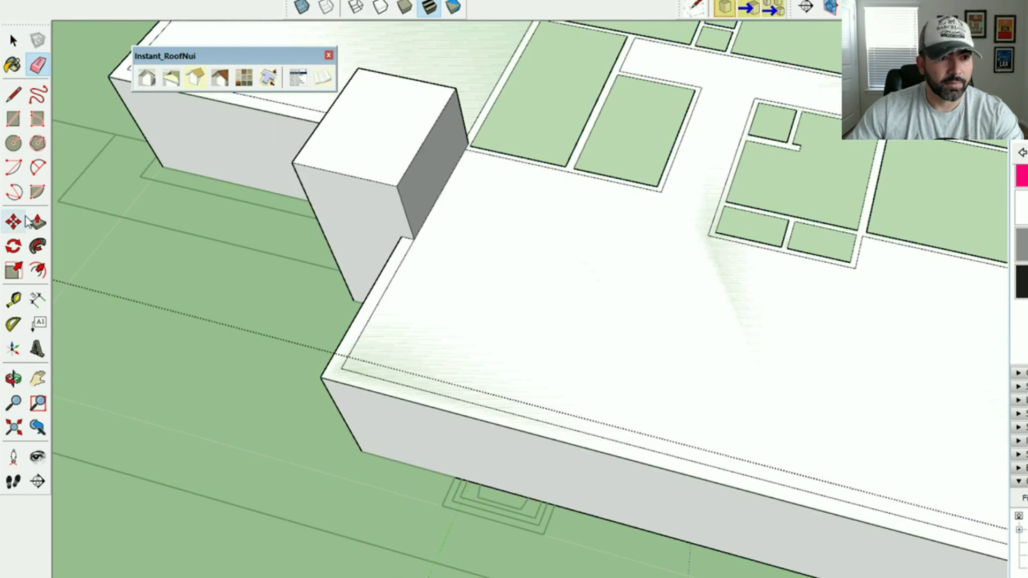
Step: Push/Pull the tower box's side face outward to extend it across the house
left_click(37, 221)
mouse_move(424, 218)
left_mouse_down()
mouse_move(505, 232)
mouse_move(437, 200)
mouse_move(548, 225)
left_mouse_up()
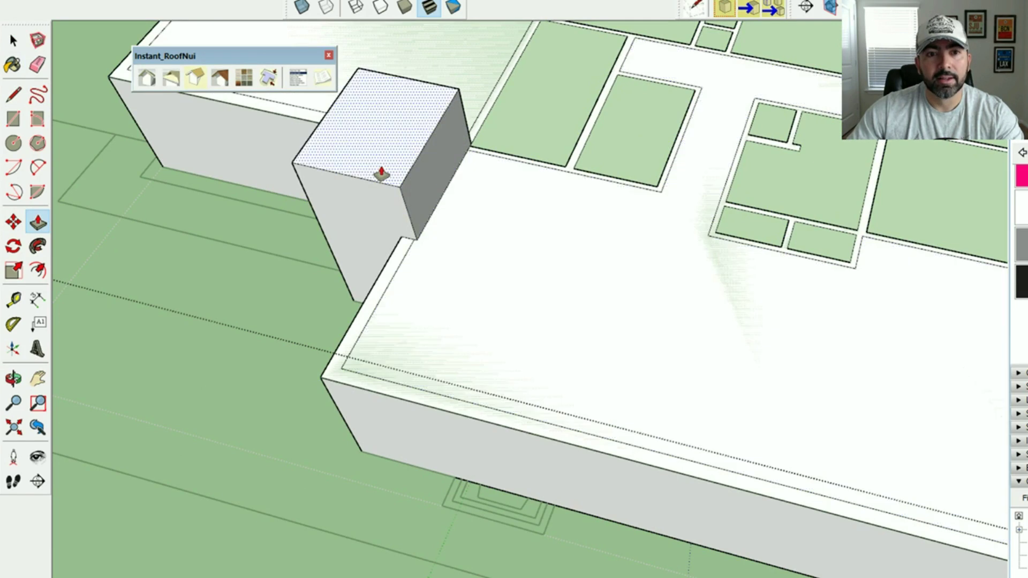
left_click_drag(425, 188, 659, 91)
left_click(14, 41)
key("Escape")
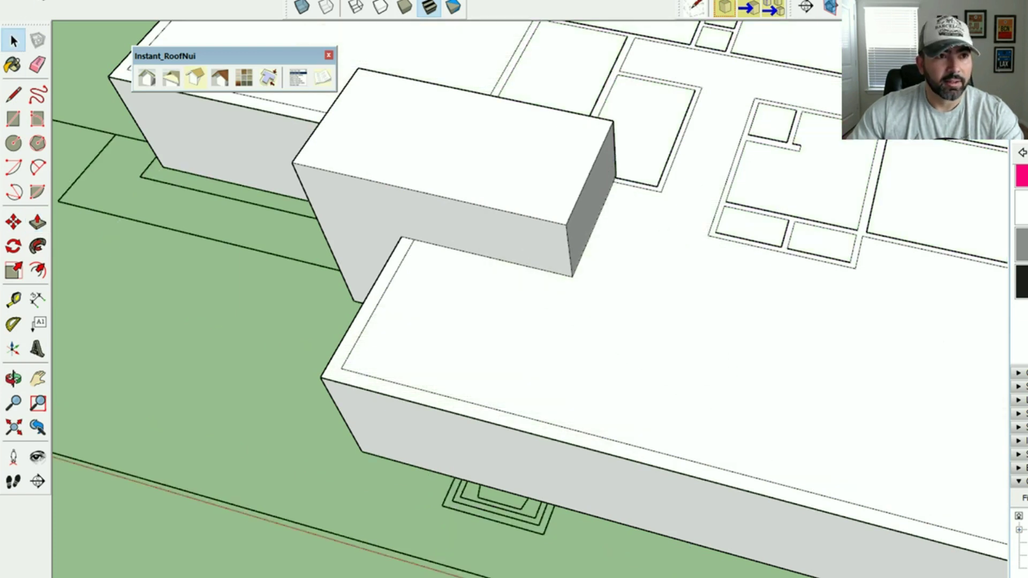
Step: Unhide all hidden geometry and view the whole house from above
left_click(33, 1)
mouse_move(177, 191)
left_click(262, 220)
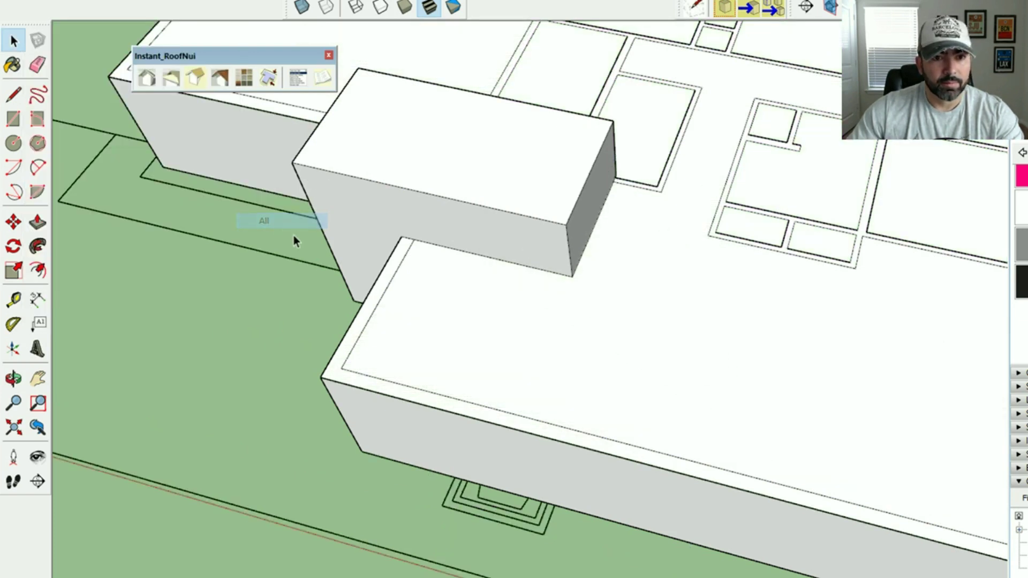
middle_click_drag(407, 257, 566, 244)
scroll(566, 244, "down", 2)
mouse_move(393, 316)
middle_mouse_down()
mouse_move(415, 307)
mouse_move(475, 229)
middle_mouse_up()
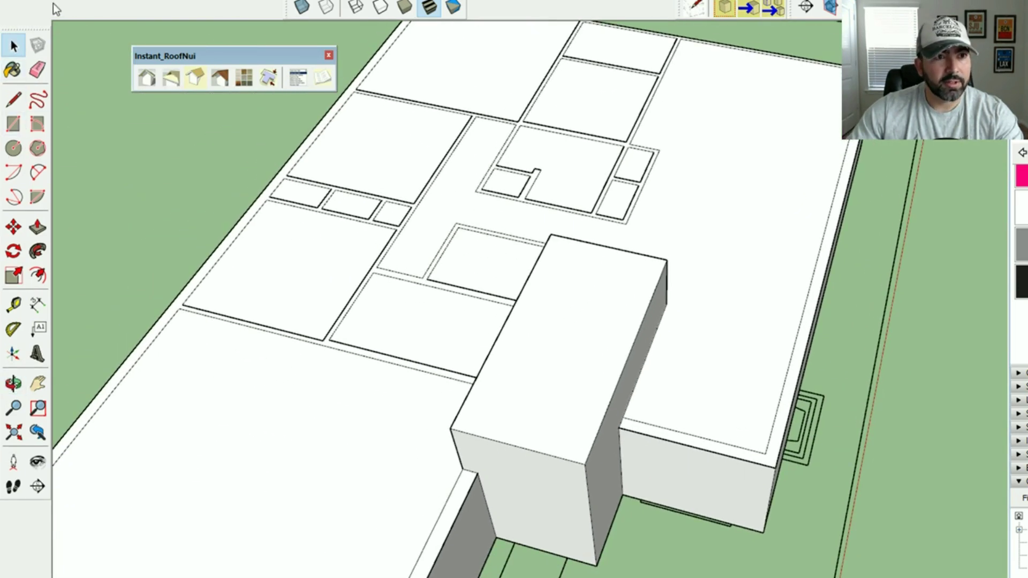
left_click(231, 442)
scroll(231, 443, "down", 2)
middle_click_drag(232, 444, 345, 368)
scroll(420, 385, "down", 2)
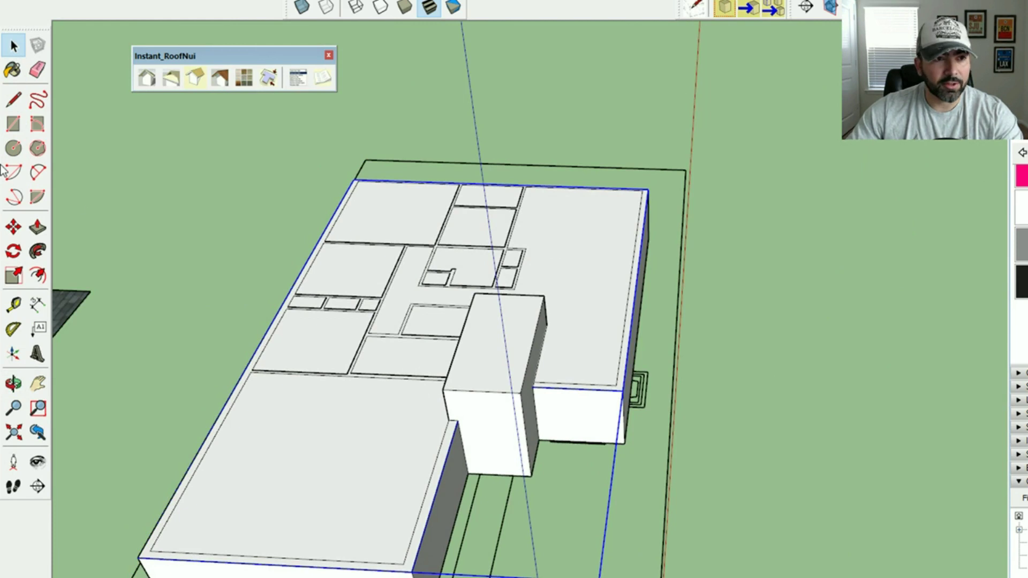
Step: Draw a rectangle across the tower top and make the entry tower its own group
left_click(14, 124)
left_click(475, 293)
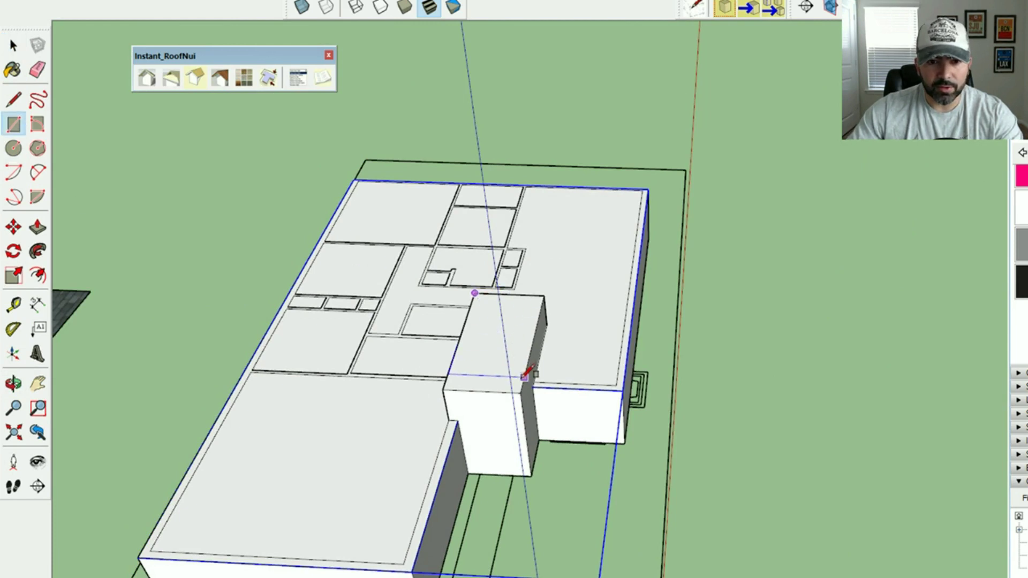
left_click(525, 376)
left_click(13, 46)
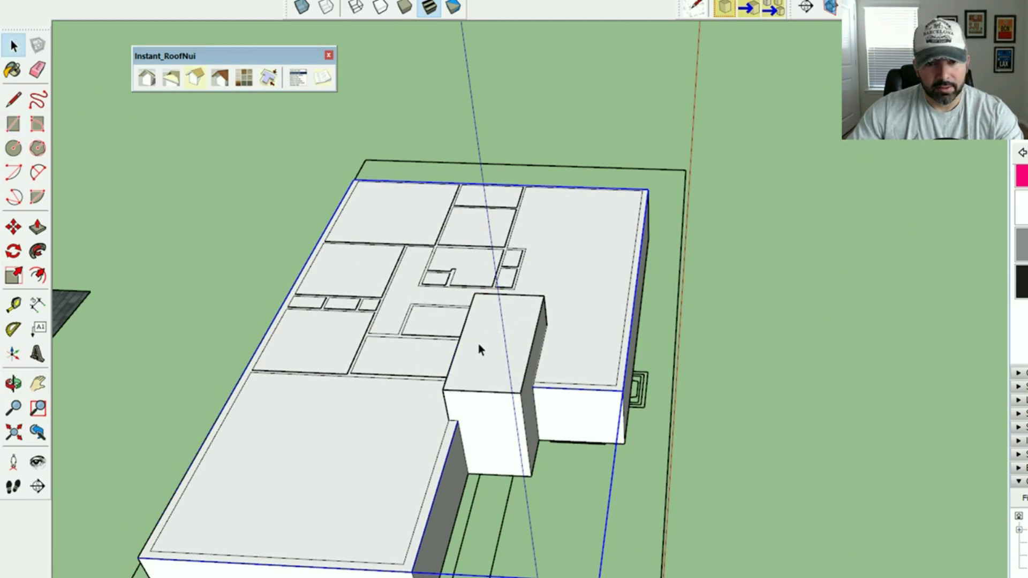
left_click(479, 348)
right_click(480, 342)
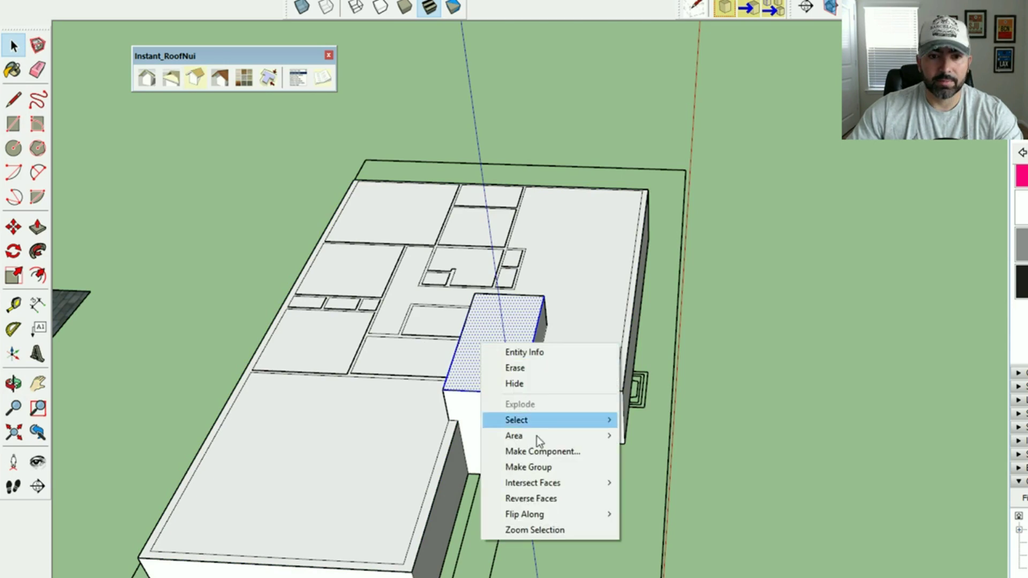
left_click(542, 468)
Step: Inside the slab group, generate an Instant Roof Nui hip roof over the main house
scroll(368, 380, "up", 2)
left_click(494, 401)
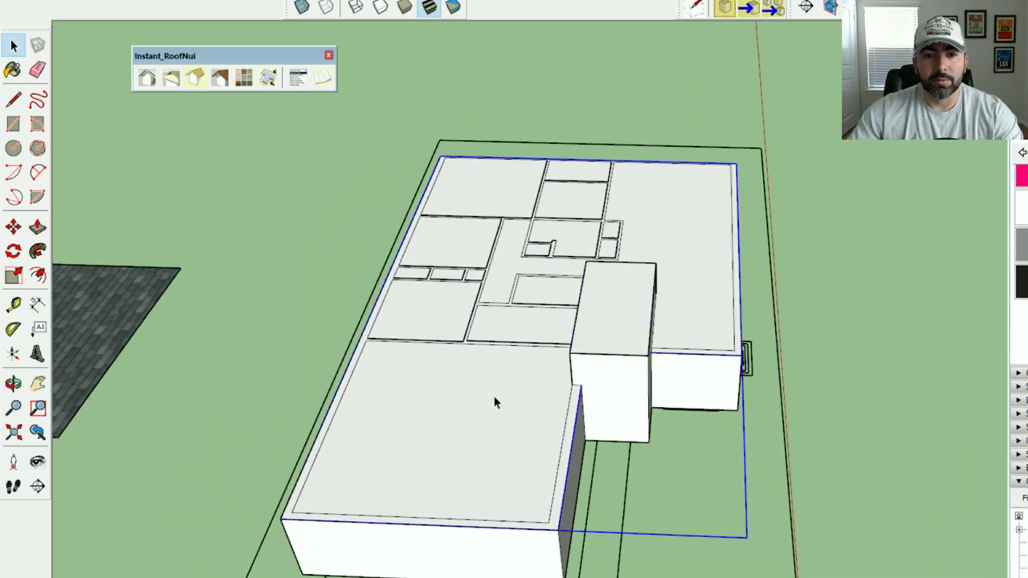
double_click(493, 401)
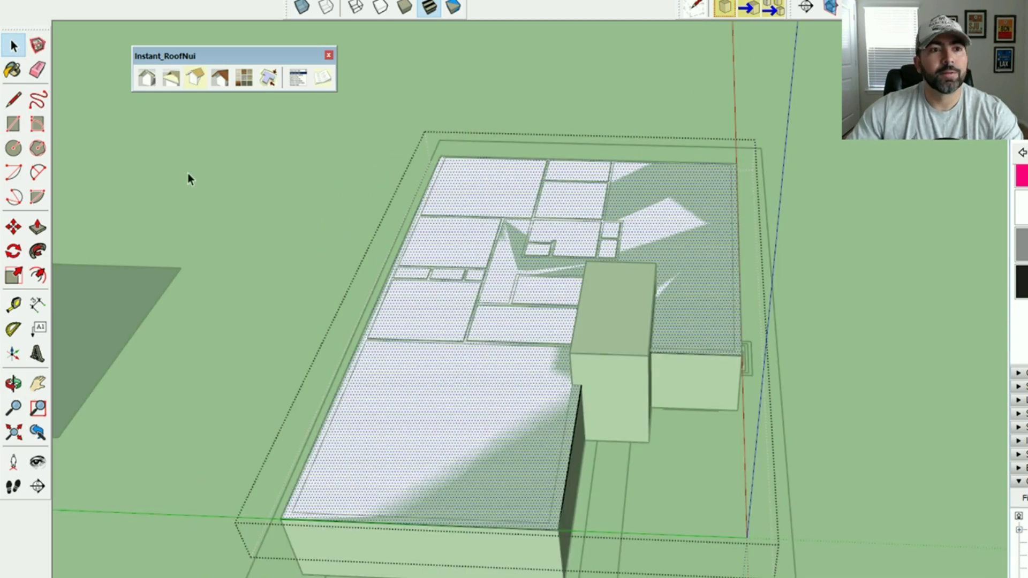
left_click(147, 78)
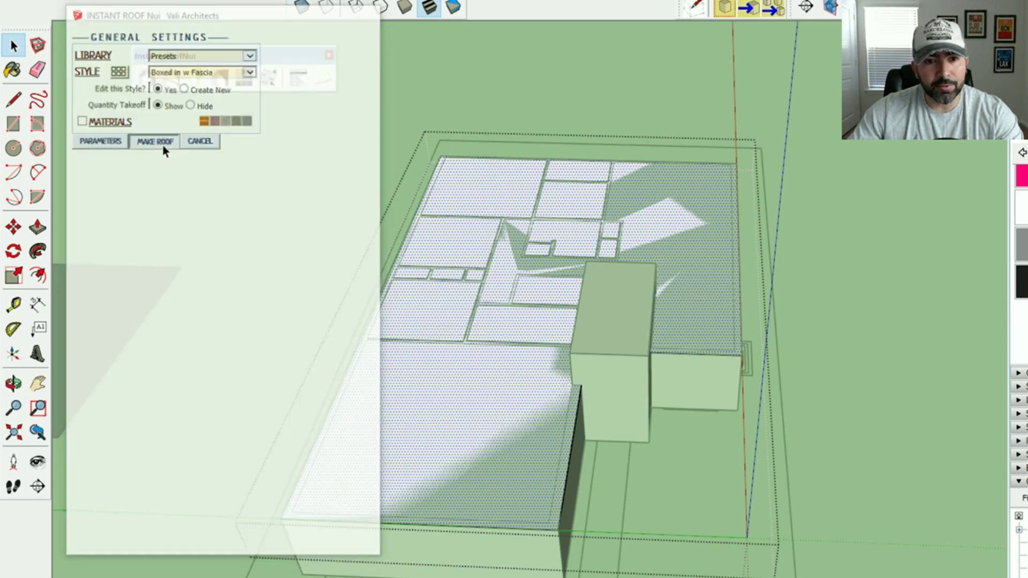
left_click(162, 141)
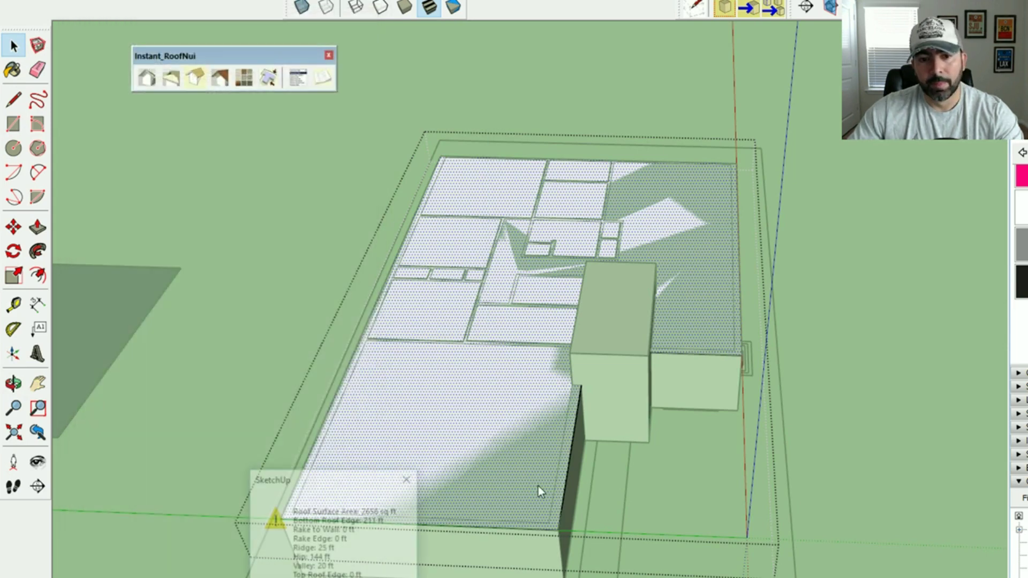
key("Return")
Step: Hide the main house's hip roof to expose the tower
middle_click_drag(621, 400, 567, 351)
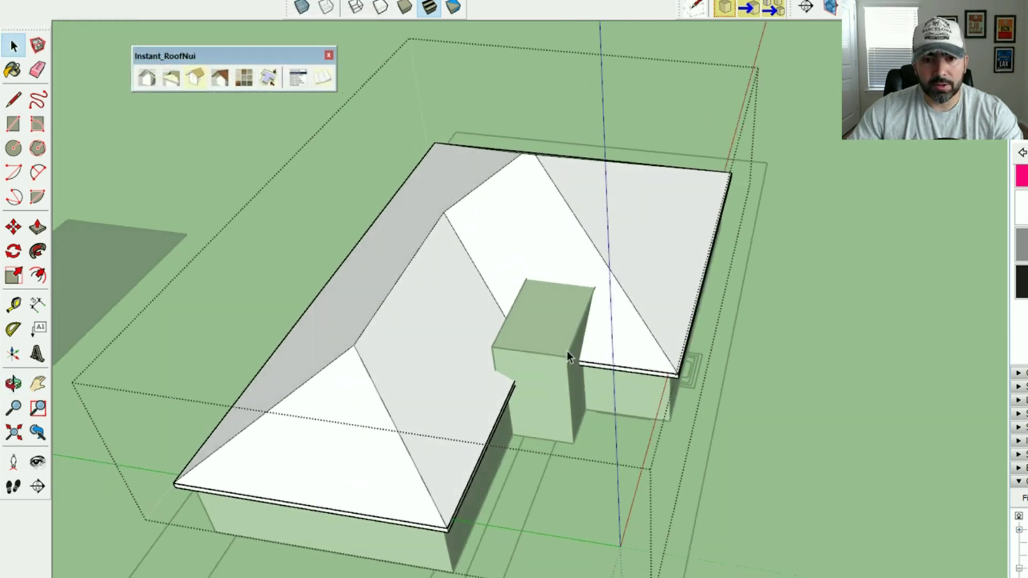
double_click(547, 326)
left_click(580, 283)
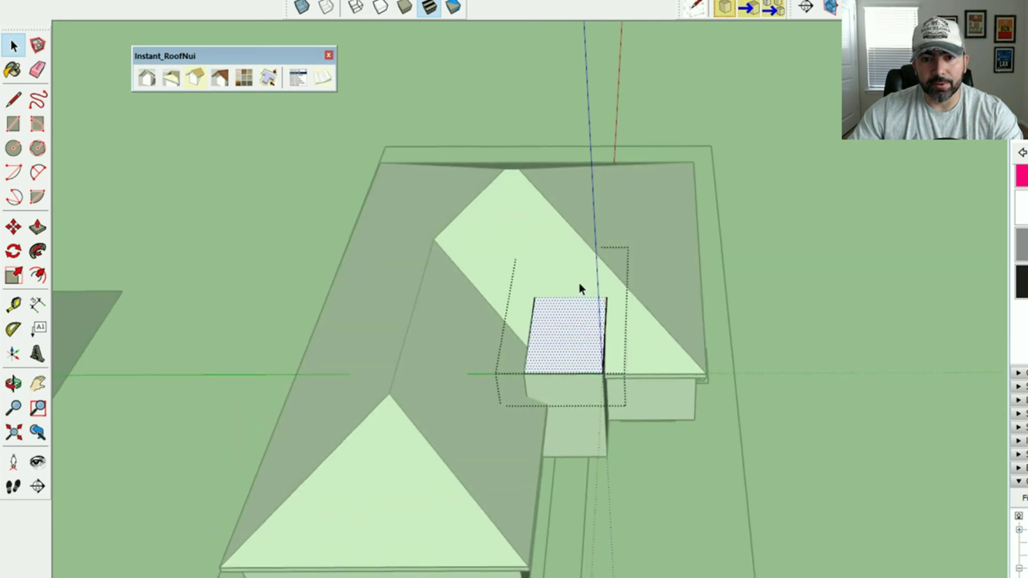
right_click(579, 280)
left_click(616, 320)
Step: Cap the tower's top face with a small Instant Roof hip roof of about 183 sq ft
double_click(564, 323)
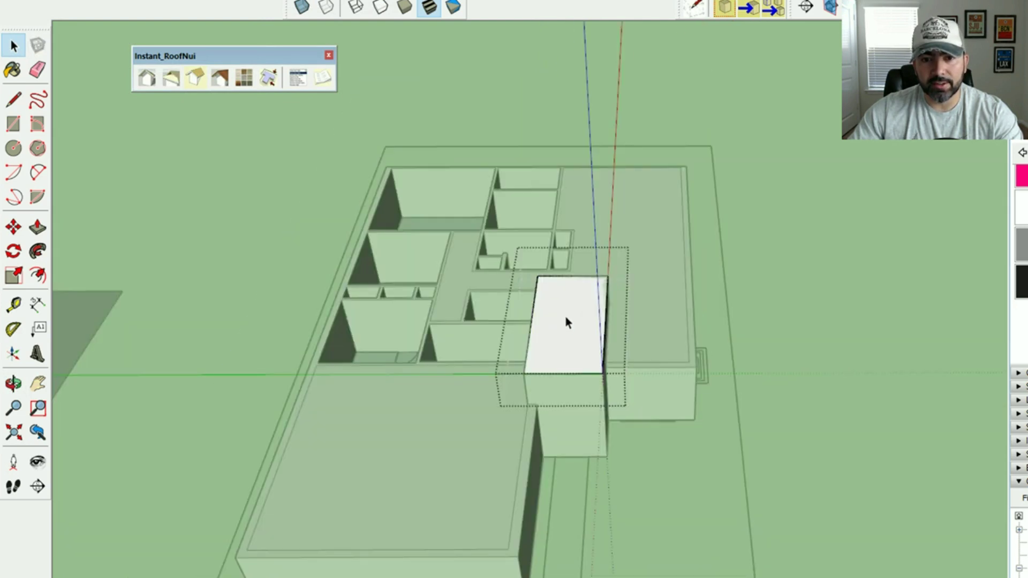
left_click(570, 294)
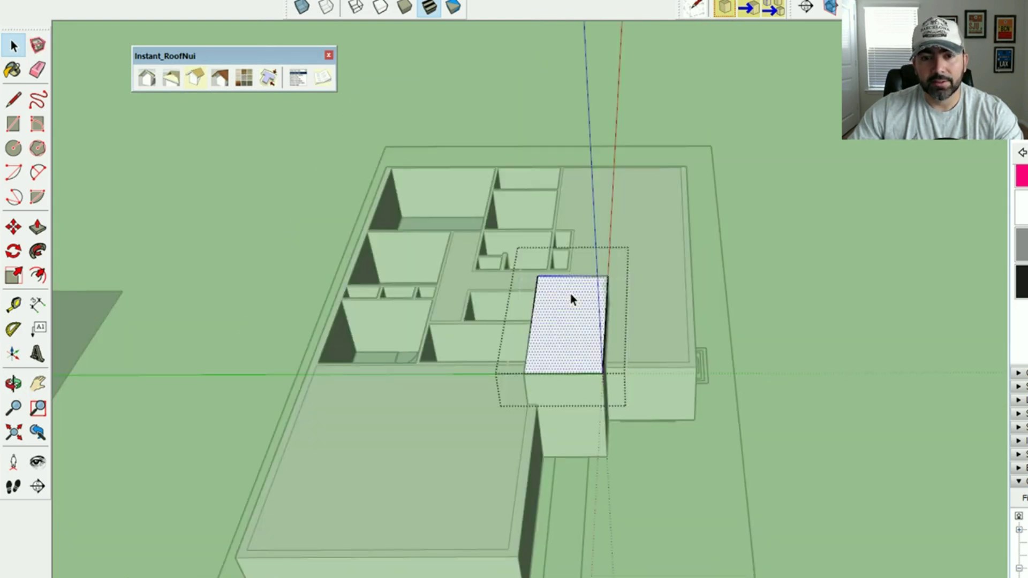
left_click(147, 80)
left_click(154, 141)
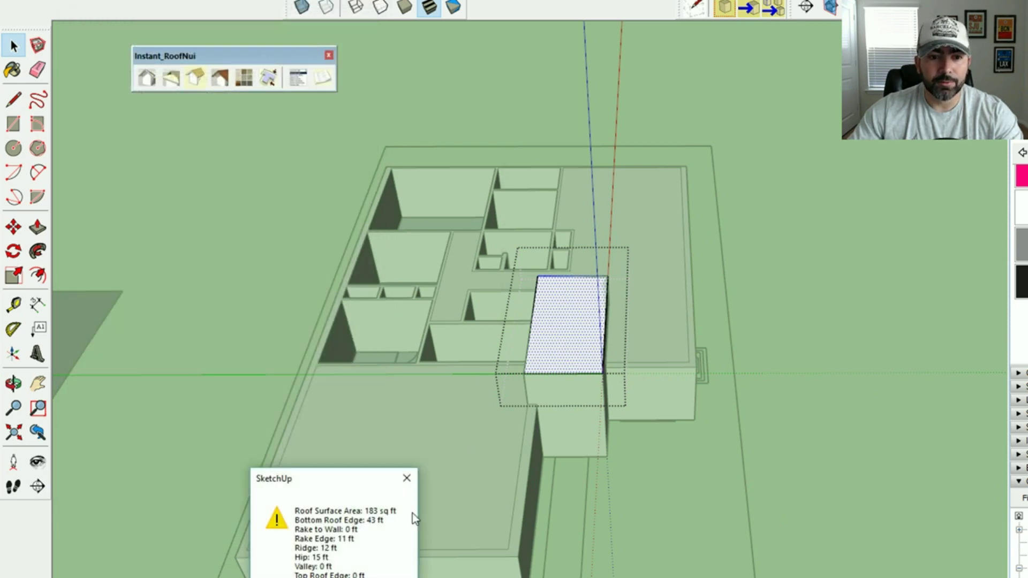
key("Return")
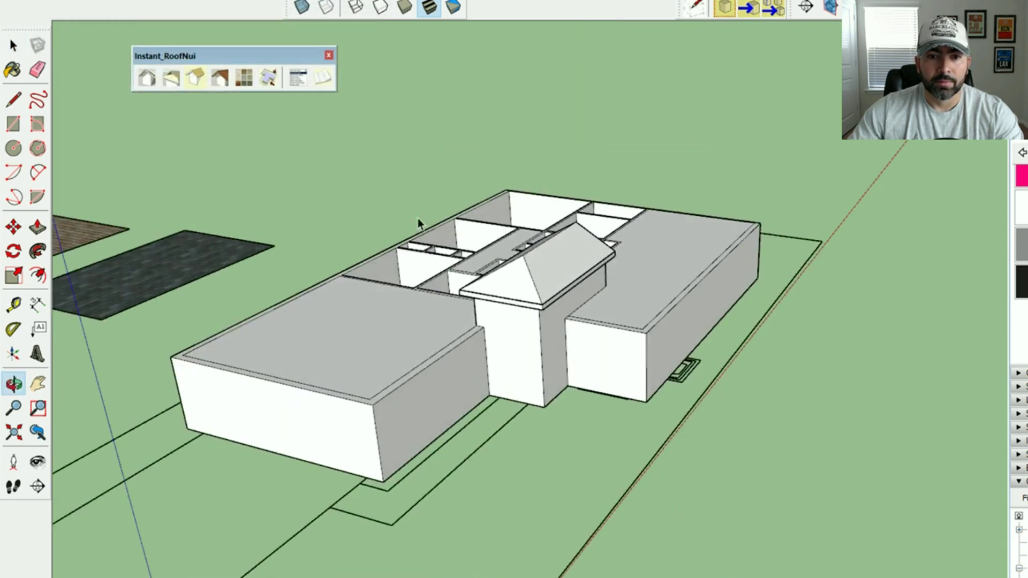
Step: Restore the hidden main hip roof with Edit > Unhide > Last
key("alt+e")
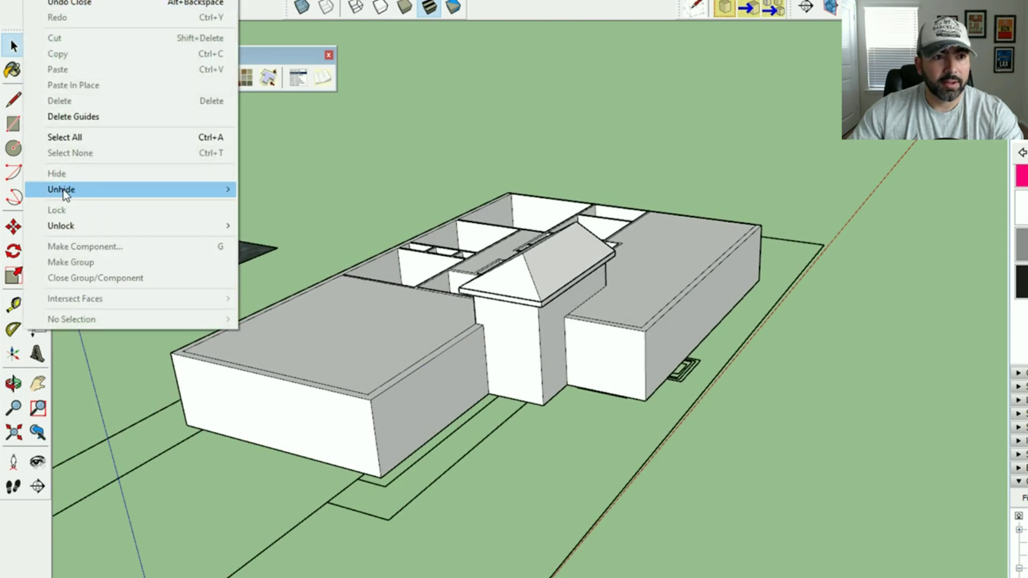
mouse_move(64, 191)
left_click(278, 208)
middle_click_drag(278, 208, 684, 360)
Step: Briefly hide the walls group to check beneath the roofs, restore it, and review all roofs
scroll(609, 335, "up", 3)
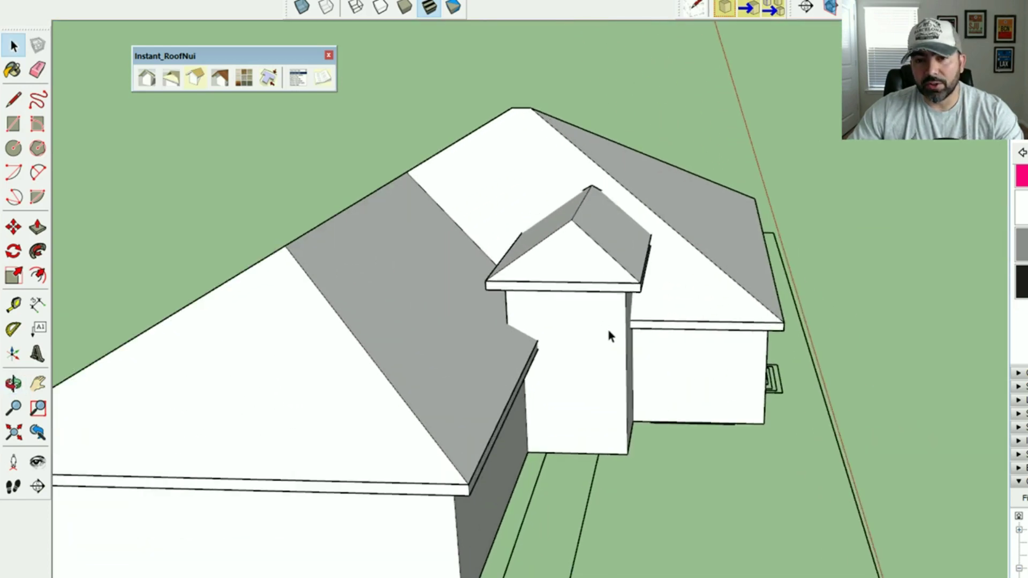
middle_click_drag(533, 323, 511, 342)
right_click(545, 332)
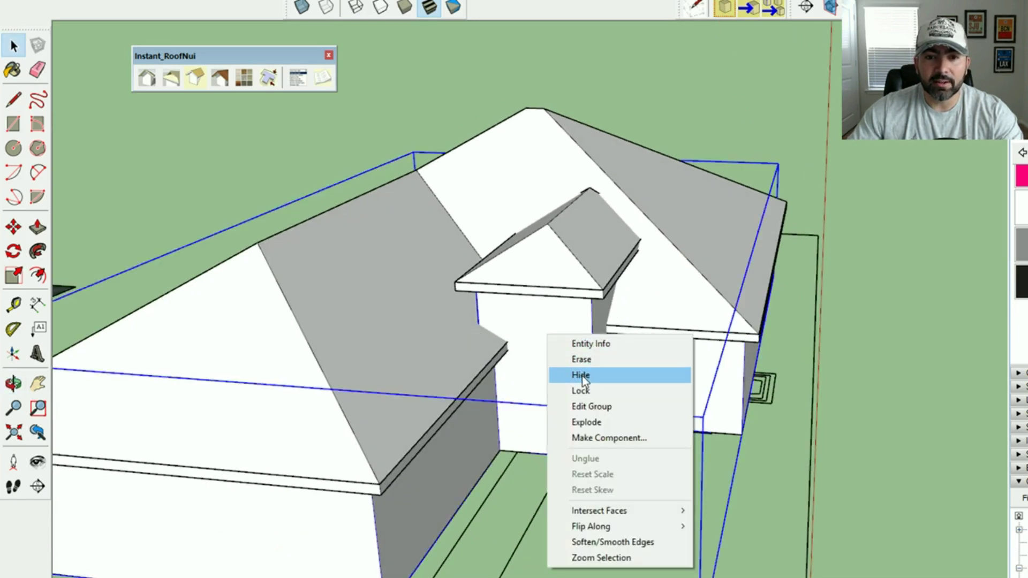
left_click(573, 371)
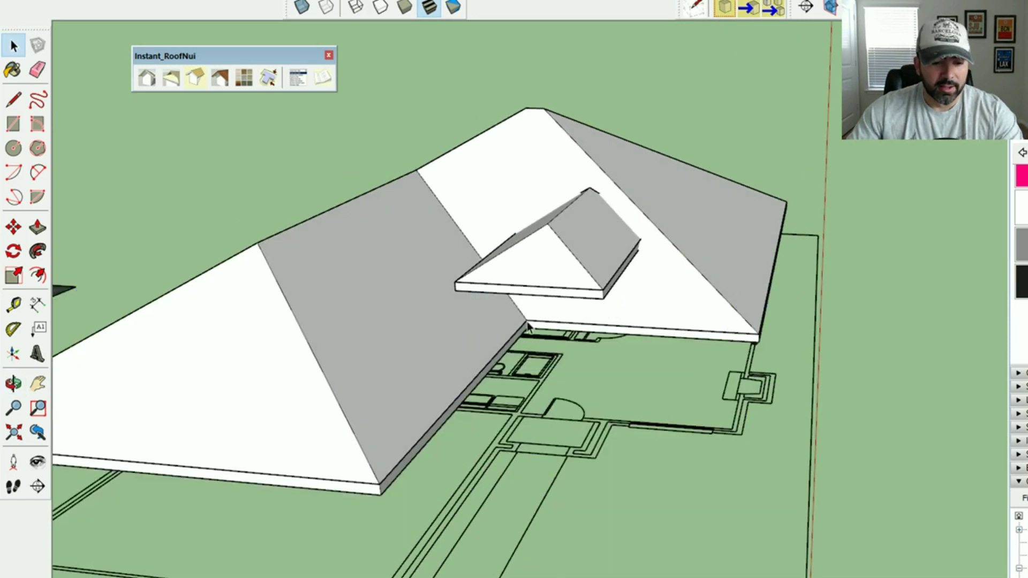
key("ctrl+z")
middle_click_drag(528, 328, 551, 277)
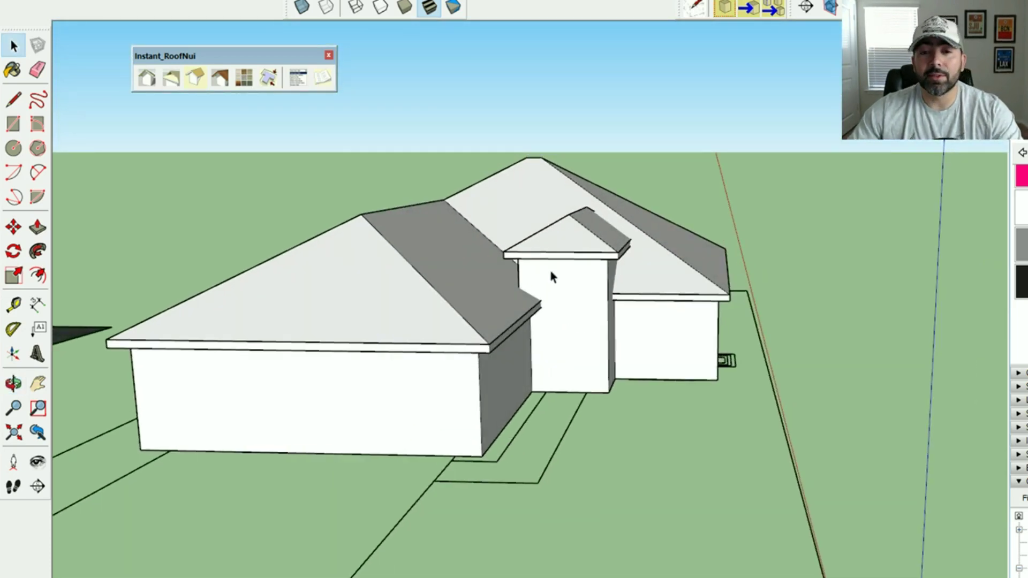
middle_click_drag(560, 275, 741, 344)
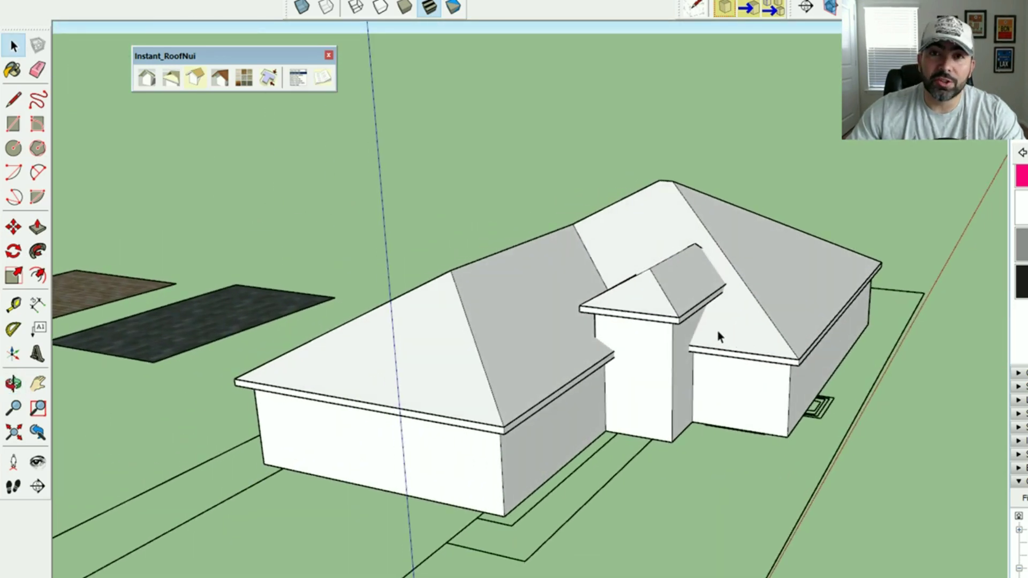